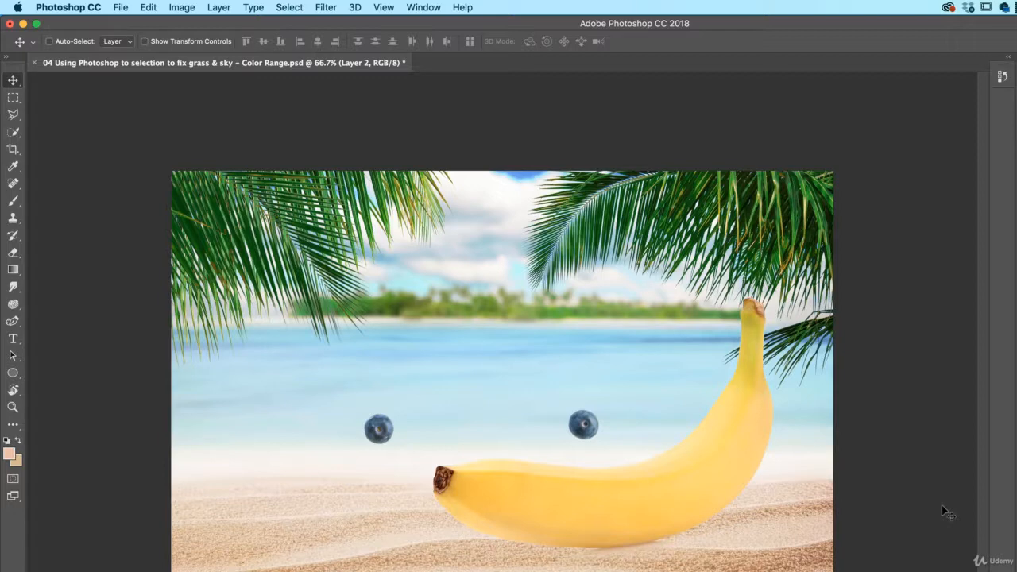
# Open the images Color Range 6.jpg and Color Range 7.jpg together and bring Color Range 6 to the front
pyautogui.click(122, 8)
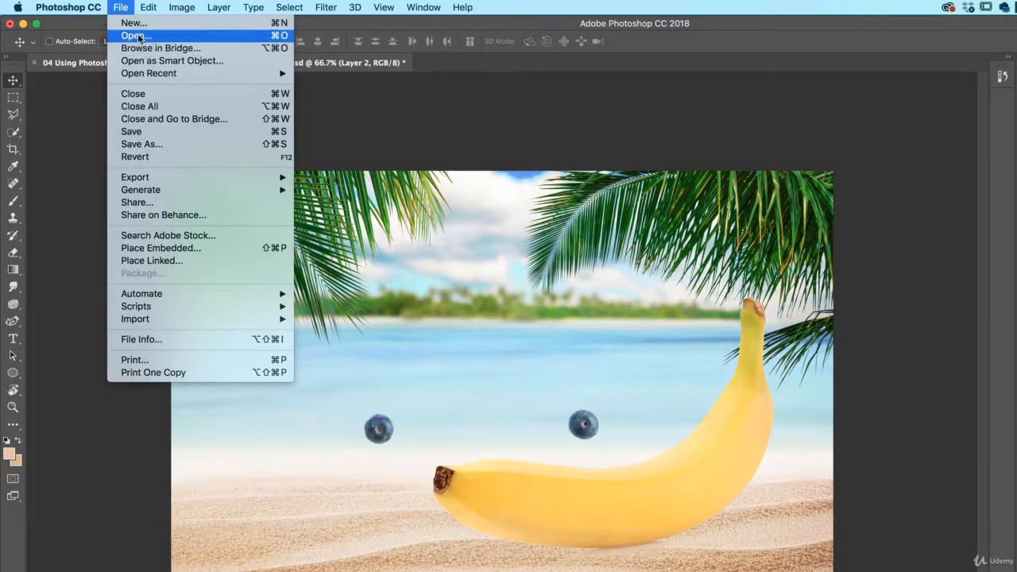
pyautogui.click(140, 36)
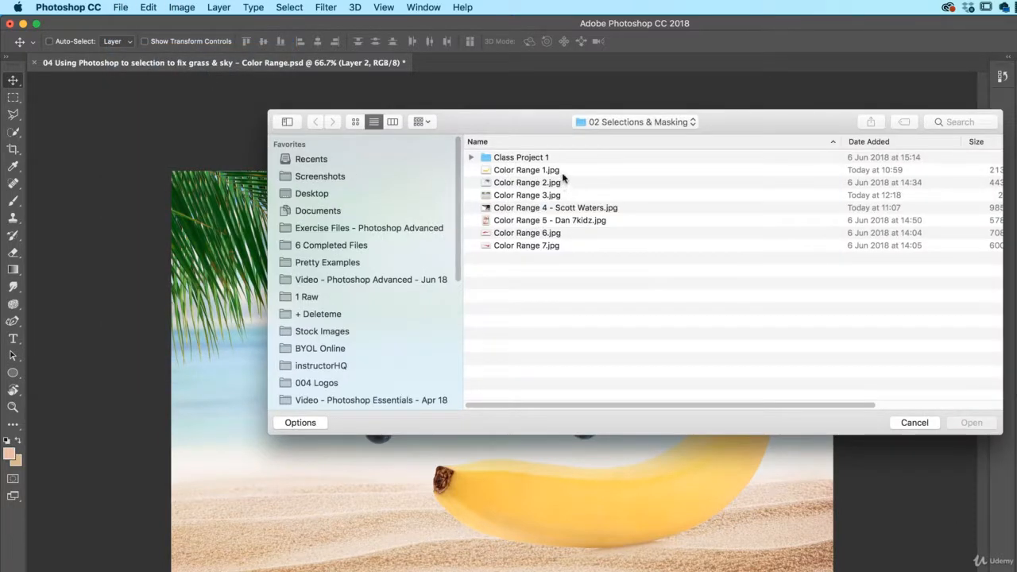
pyautogui.click(508, 237)
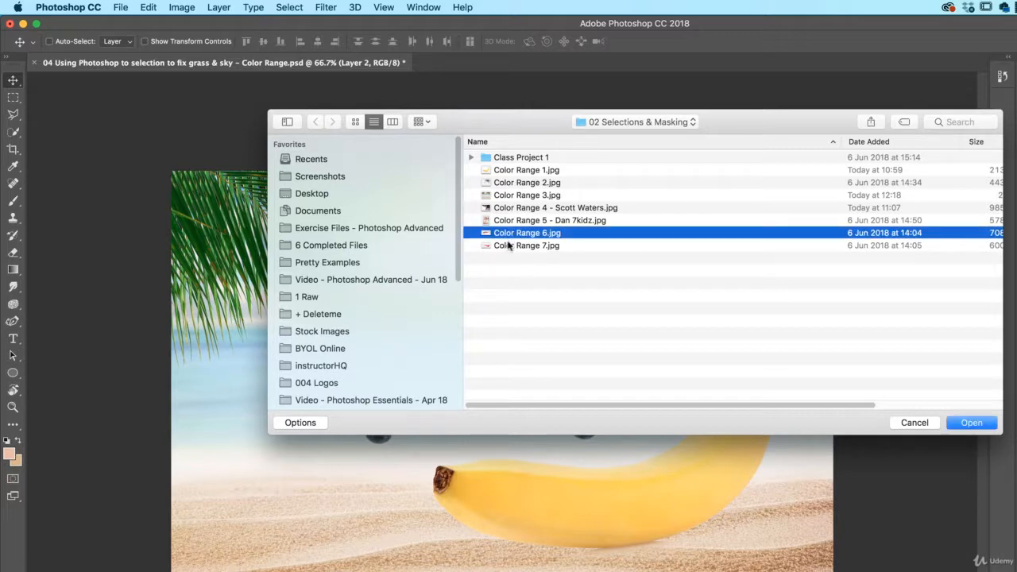
pyautogui.keyDown('shift'); pyautogui.click(512, 248); pyautogui.keyUp('shift')
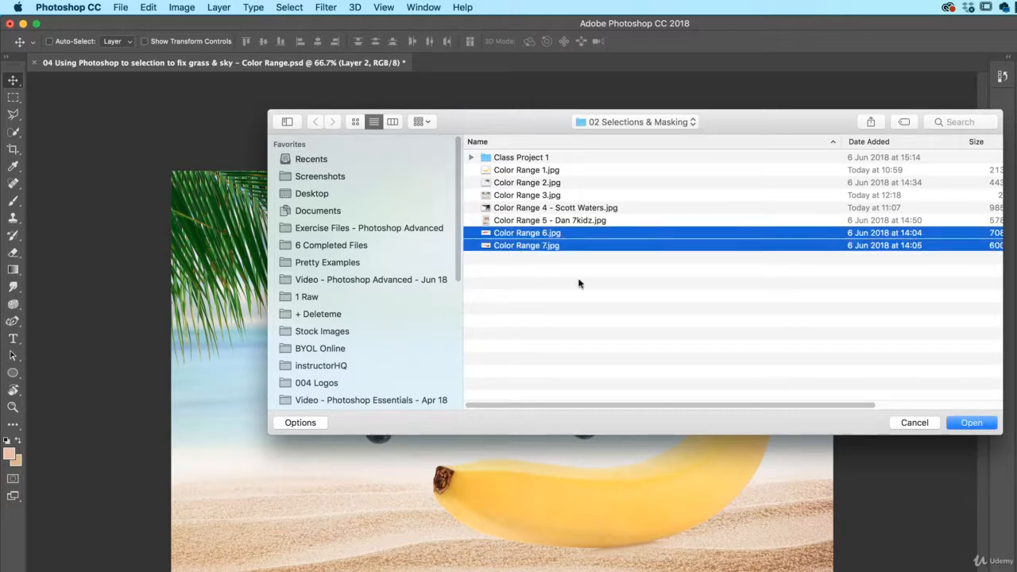
pyautogui.click(973, 423)
pyautogui.click(494, 65)
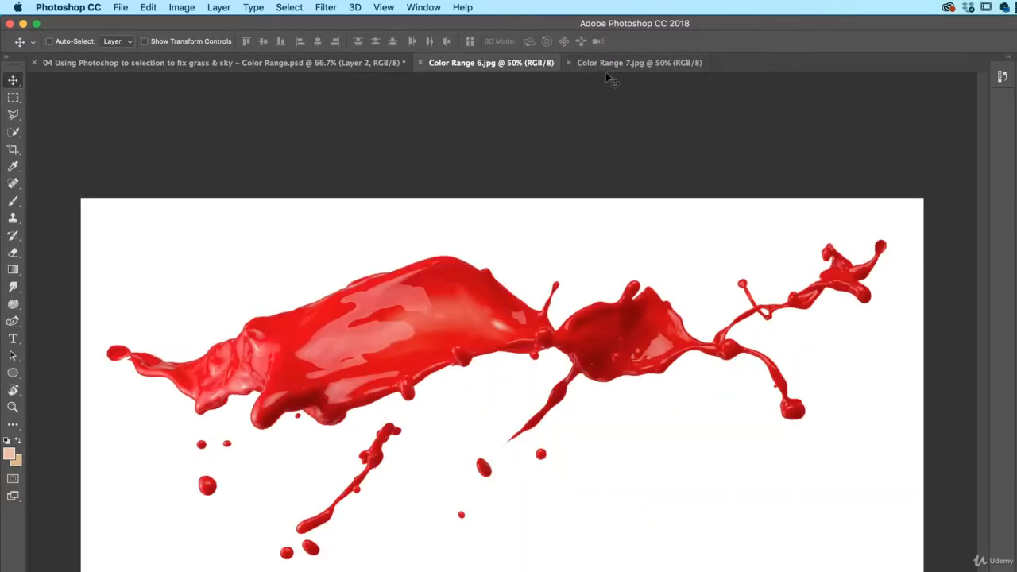
pyautogui.click(607, 65)
pyautogui.click(525, 65)
# Start a Color Range selection based on Sampled Colors and sample the red in the large paint splash
pyautogui.click(296, 6)
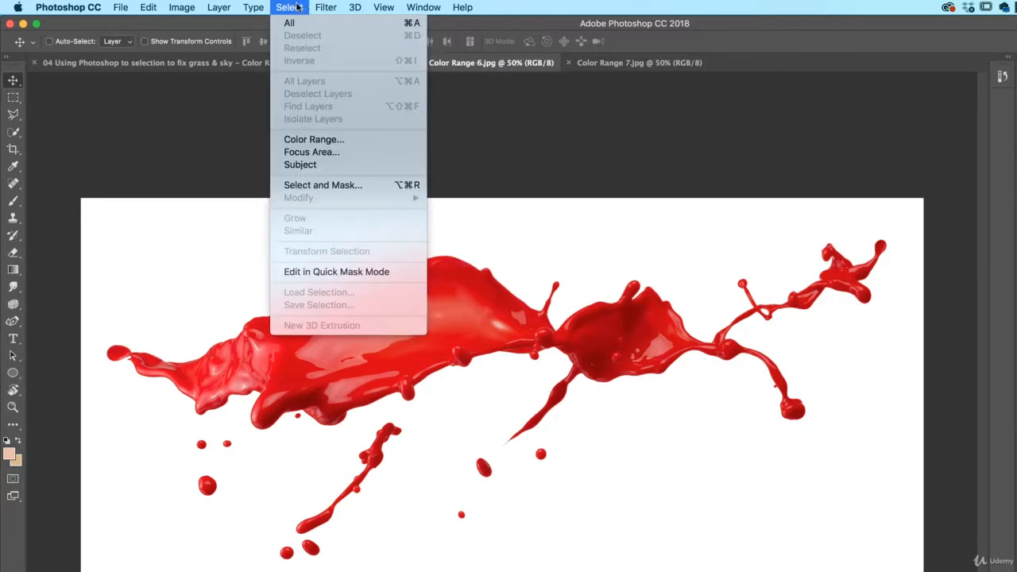
pyautogui.click(312, 139)
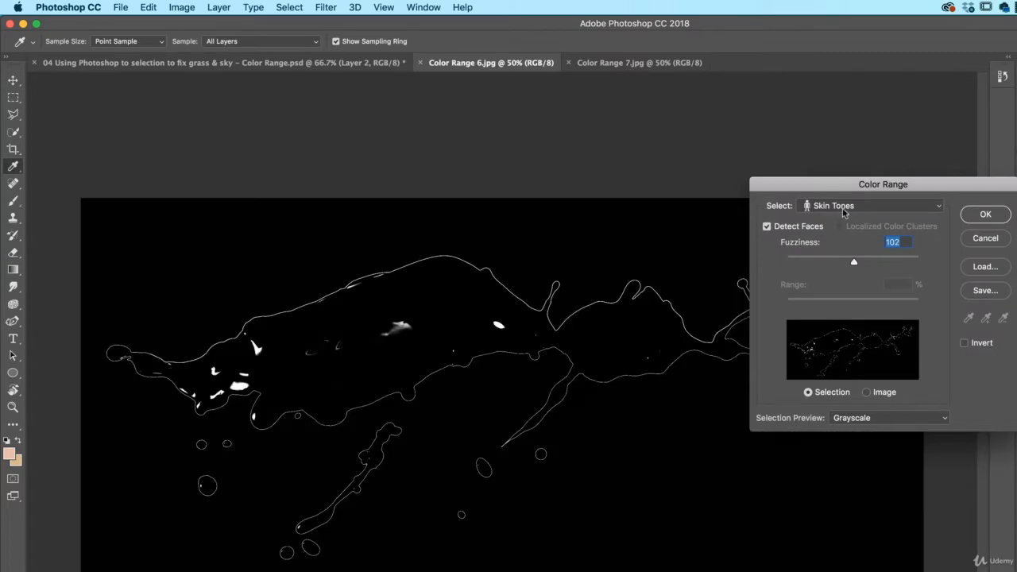
pyautogui.click(844, 209)
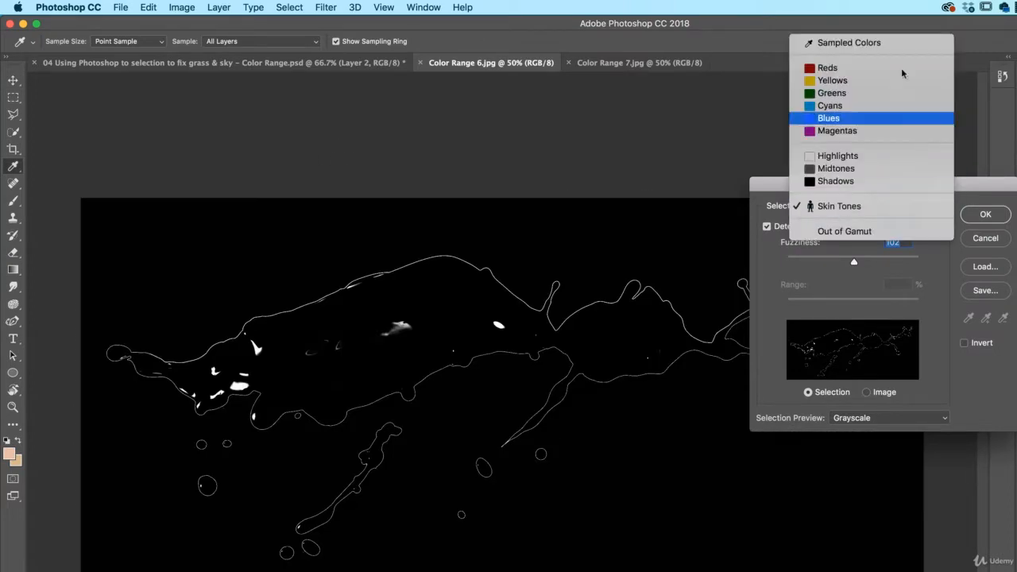
pyautogui.click(886, 46)
pyautogui.click(469, 305)
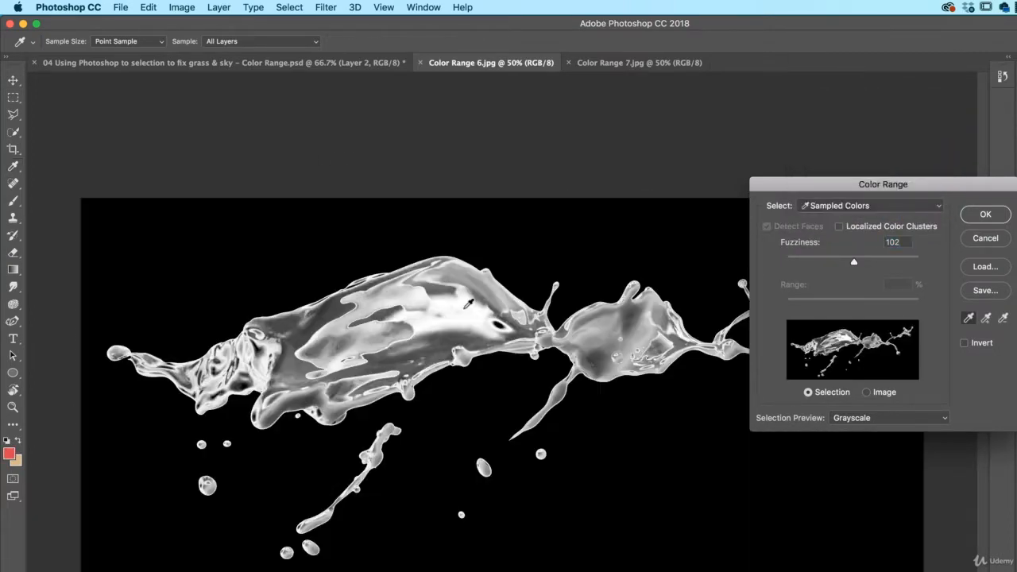
# Add more red shades, shadows and highlights of the splash to the Color Range sample and apply the selection
pyautogui.click(987, 318)
pyautogui.click(451, 271)
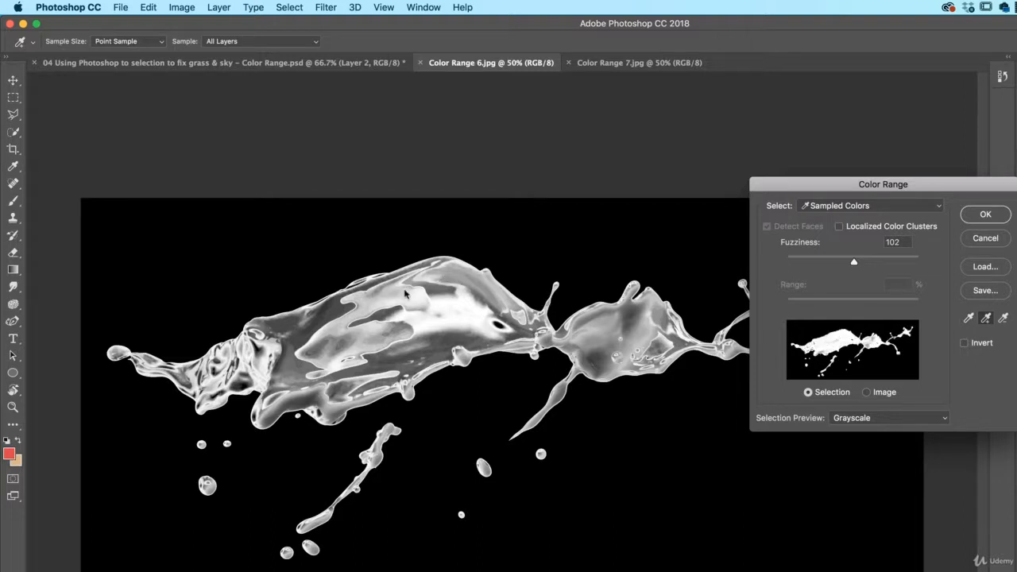
pyautogui.click(322, 404)
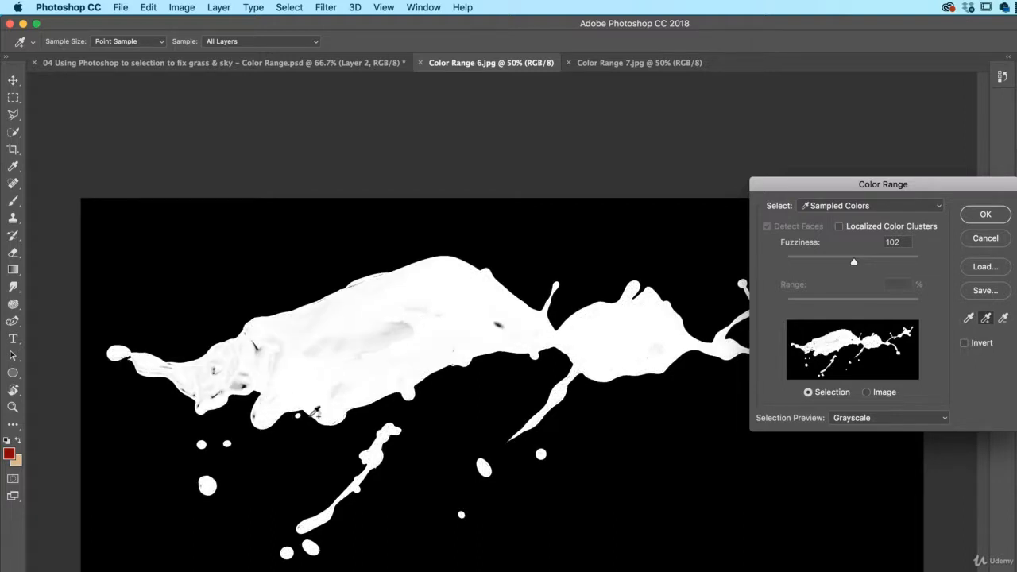
pyautogui.click(371, 375)
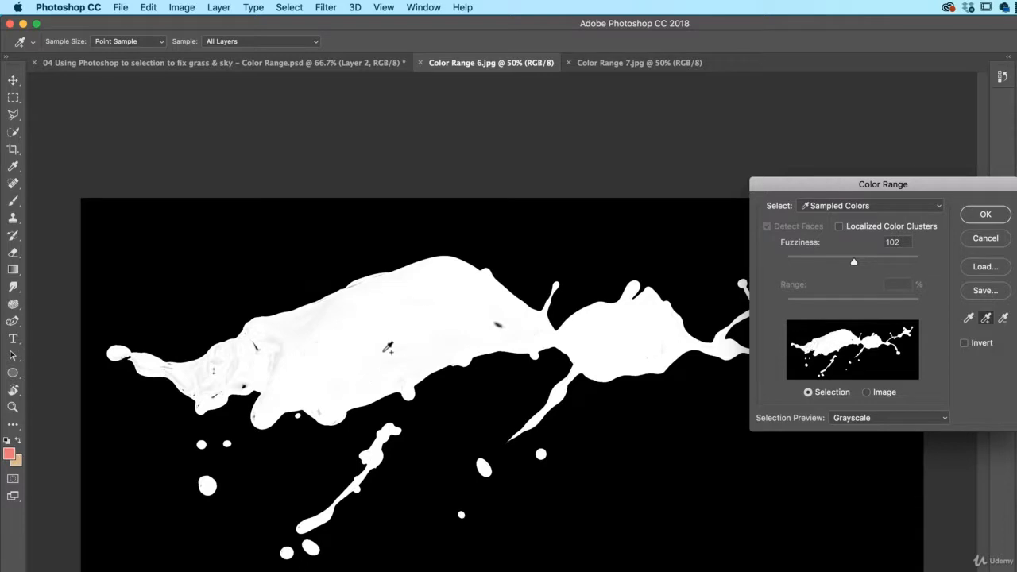
pyautogui.click(222, 359)
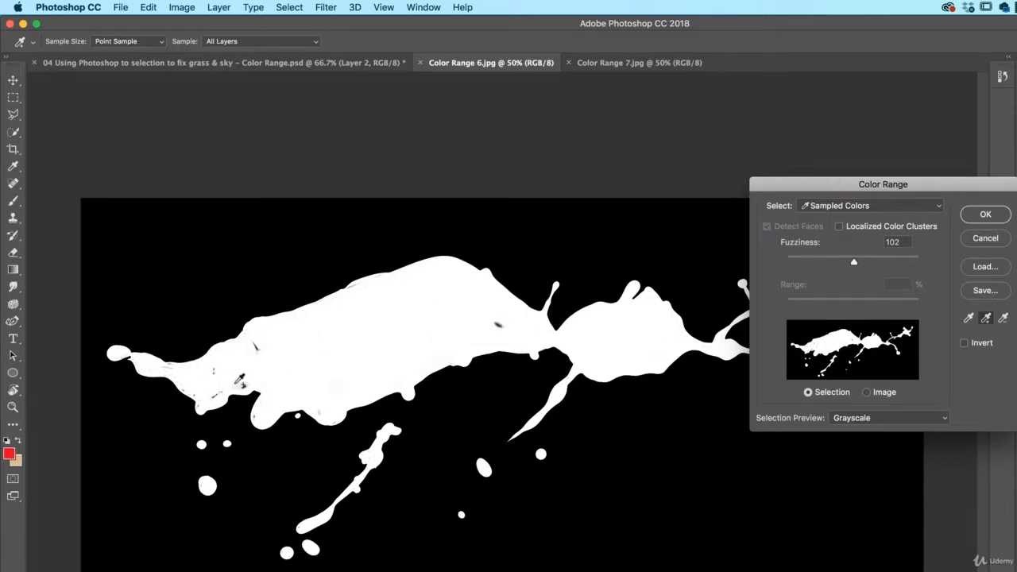
pyautogui.click(239, 381)
pyautogui.click(325, 406)
pyautogui.click(980, 216)
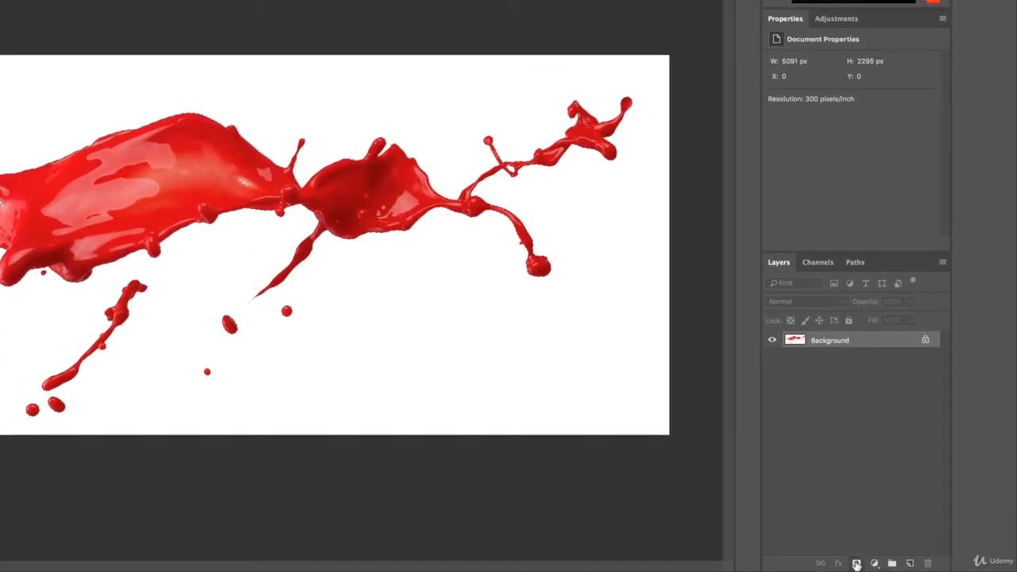
# Mask the Background layer with the selection and display only the layer mask, enlarged, on the canvas
pyautogui.click(857, 563)
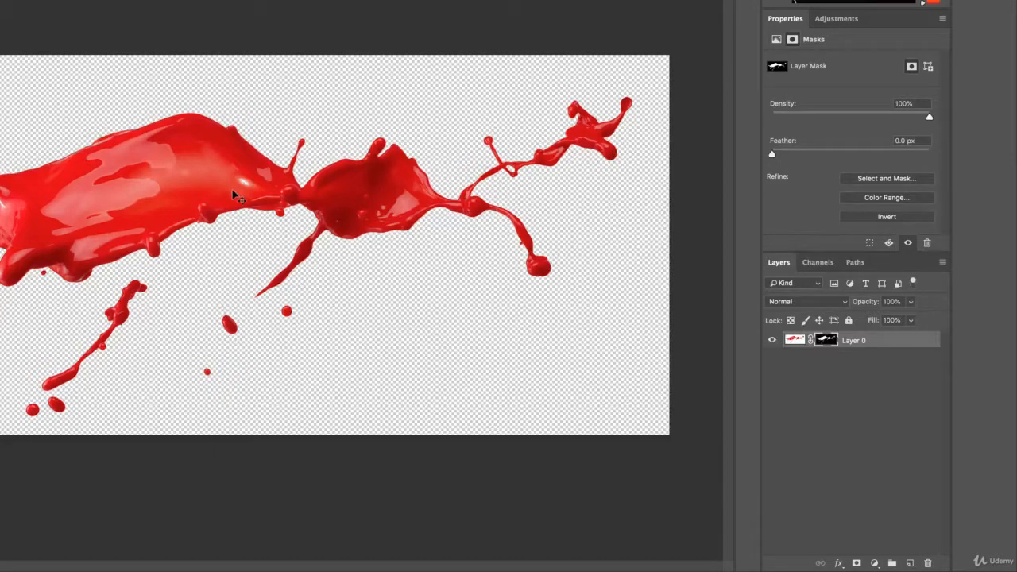
pyautogui.press('super+plus')
pyautogui.press('super+plus')
pyautogui.press('super+plus')
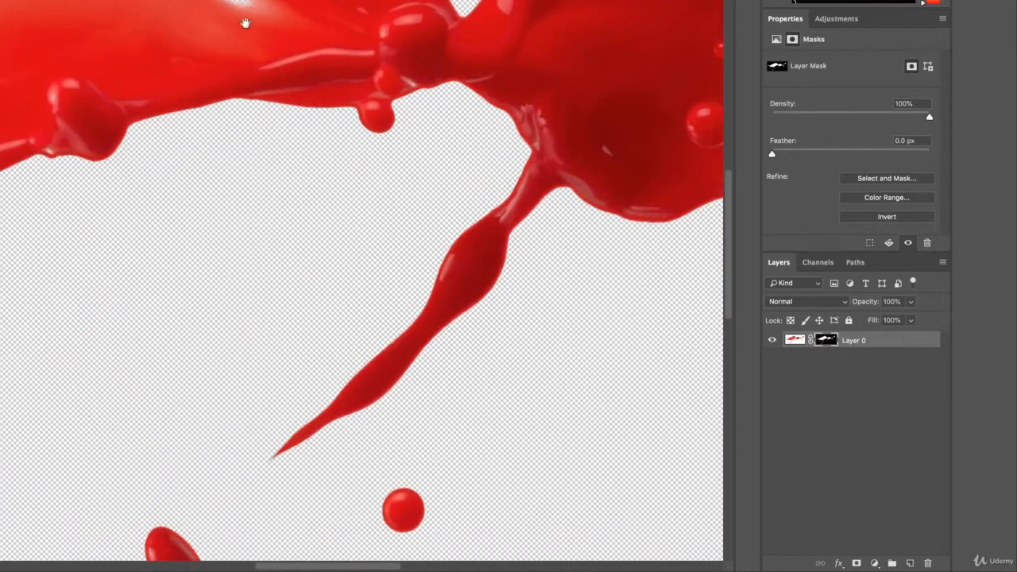
pyautogui.moveTo(246, 23); pyautogui.dragTo(307, 164)
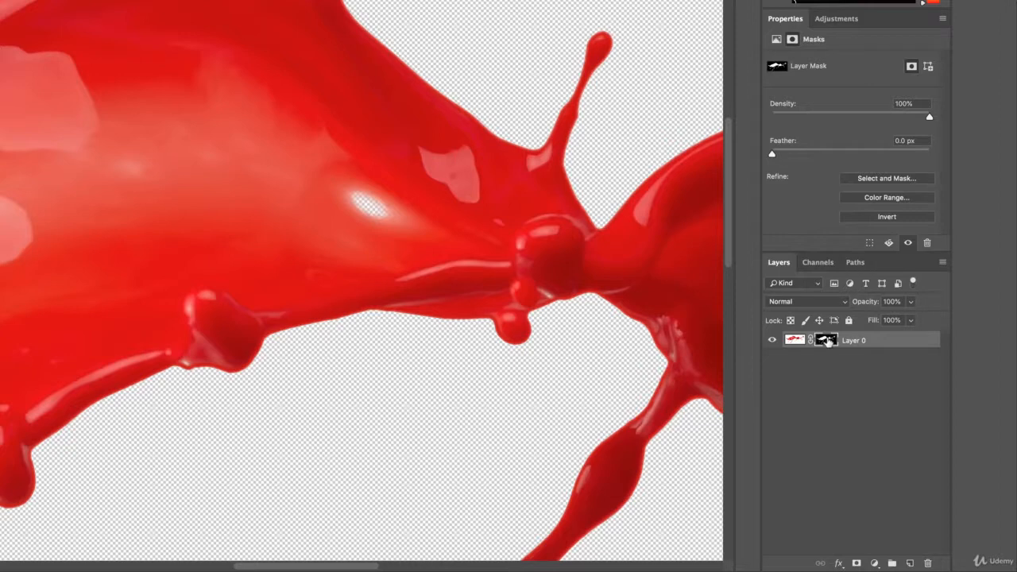
pyautogui.keyDown('alt'); pyautogui.click(828, 341); pyautogui.keyUp('alt')
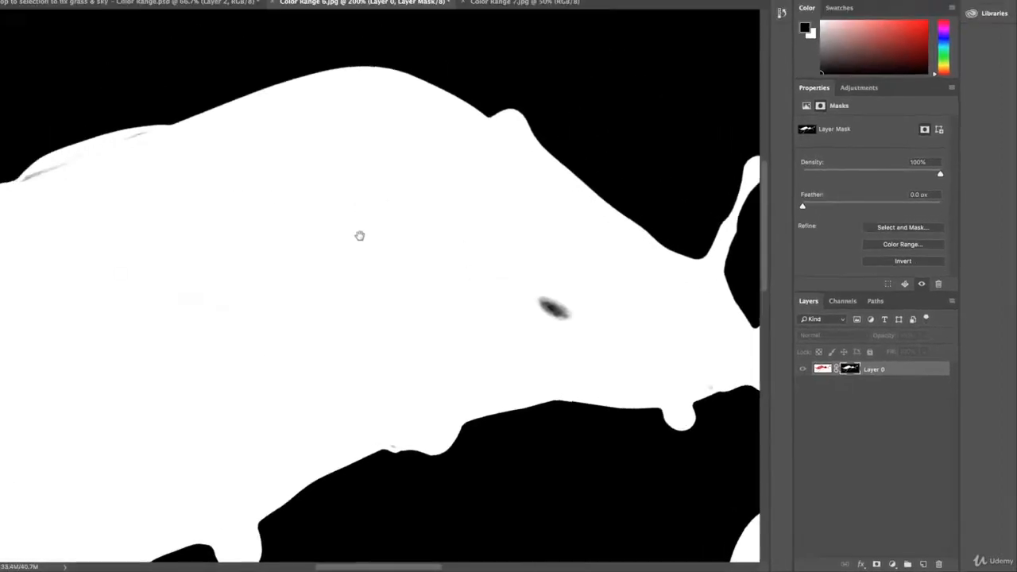
# Paint white over the dark spot inside the splash on the mask with a brush of size 182
pyautogui.press('b')
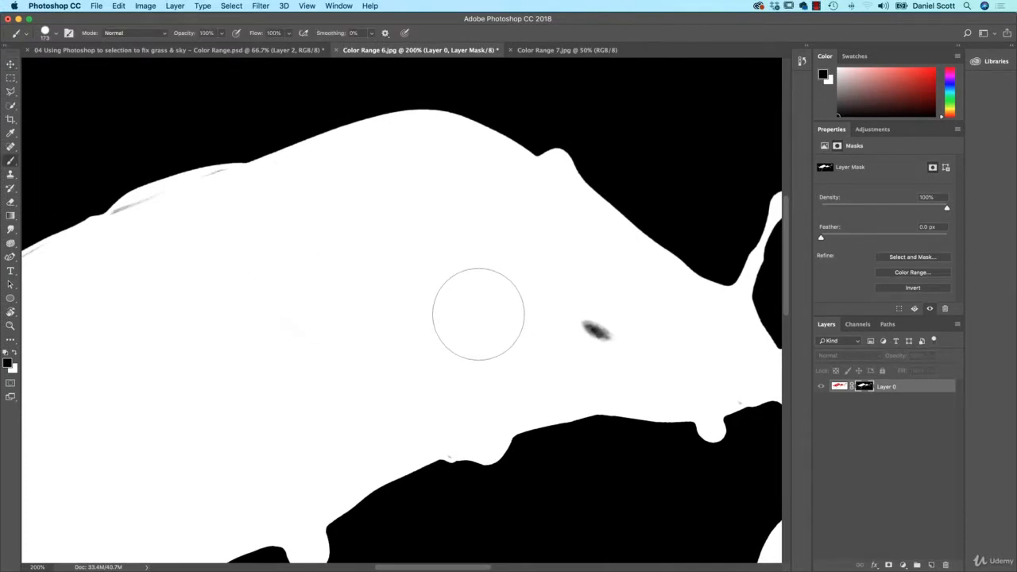
pyautogui.moveTo(479, 314)
pyautogui.mouseDown()
pyautogui.moveTo(518, 314)
pyautogui.moveTo(470, 320)
pyautogui.mouseUp()
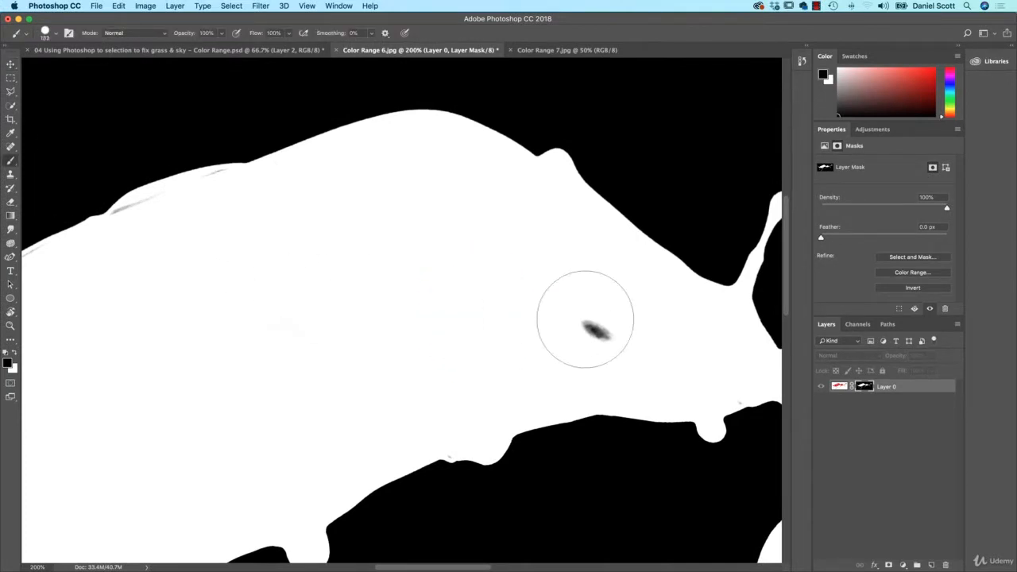
pyautogui.click(584, 319)
pyautogui.press('x')
pyautogui.click(581, 321)
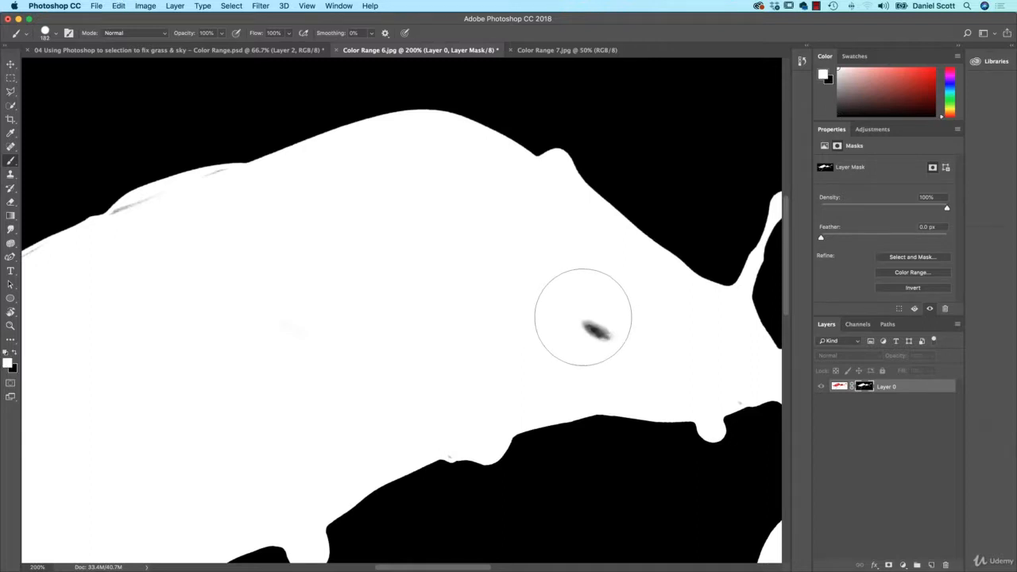
pyautogui.click(584, 314)
# Paint white over the dark specks in the left part of the splash mask, reducing the brush to size 93
pyautogui.moveTo(239, 312)
pyautogui.mouseDown()
pyautogui.moveTo(452, 304)
pyautogui.moveTo(504, 259)
pyautogui.moveTo(653, 218)
pyautogui.mouseUp()
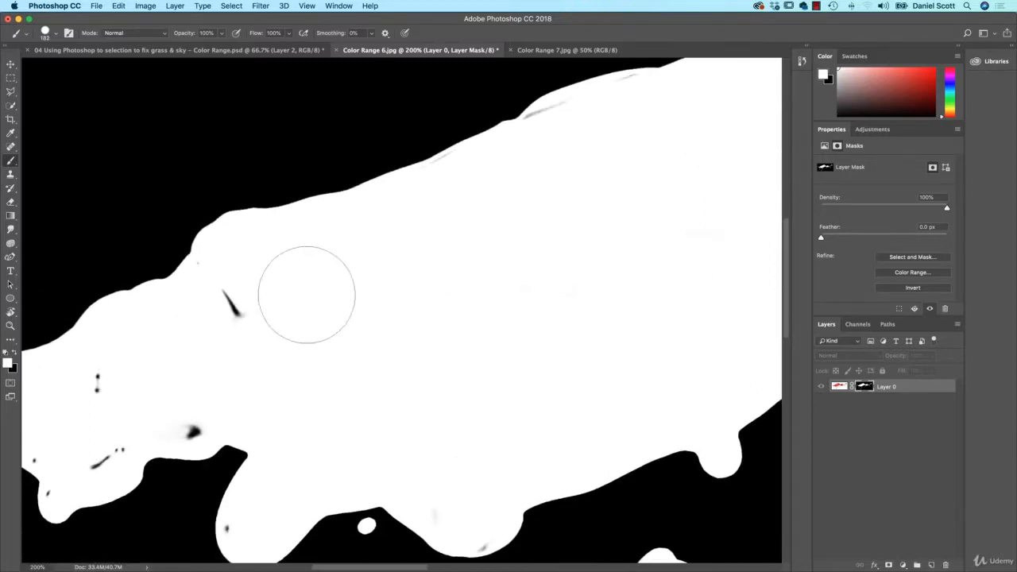
pyautogui.moveTo(258, 341); pyautogui.dragTo(523, 313)
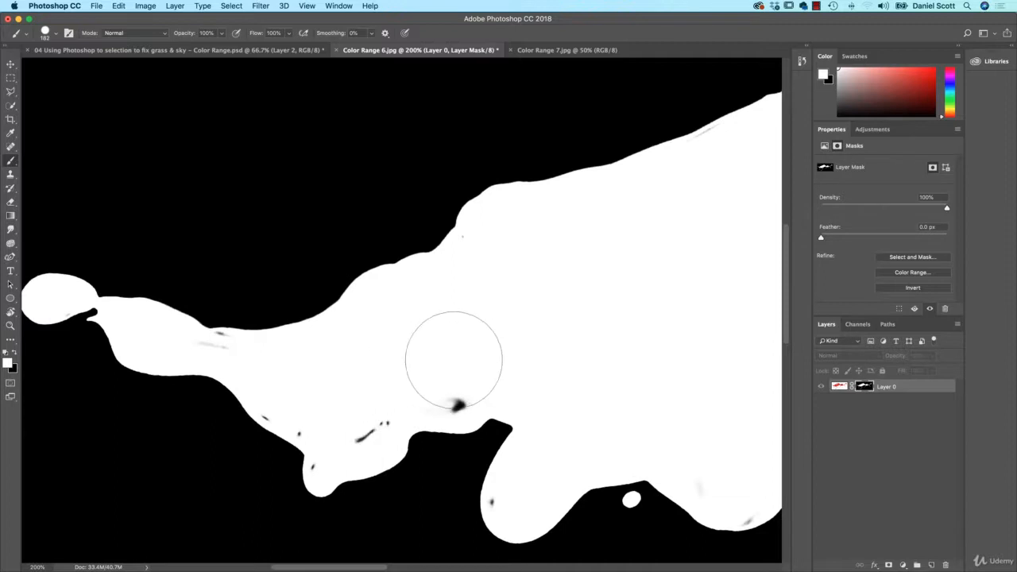
pyautogui.moveTo(451, 364); pyautogui.dragTo(430, 367)
pyautogui.click(457, 406)
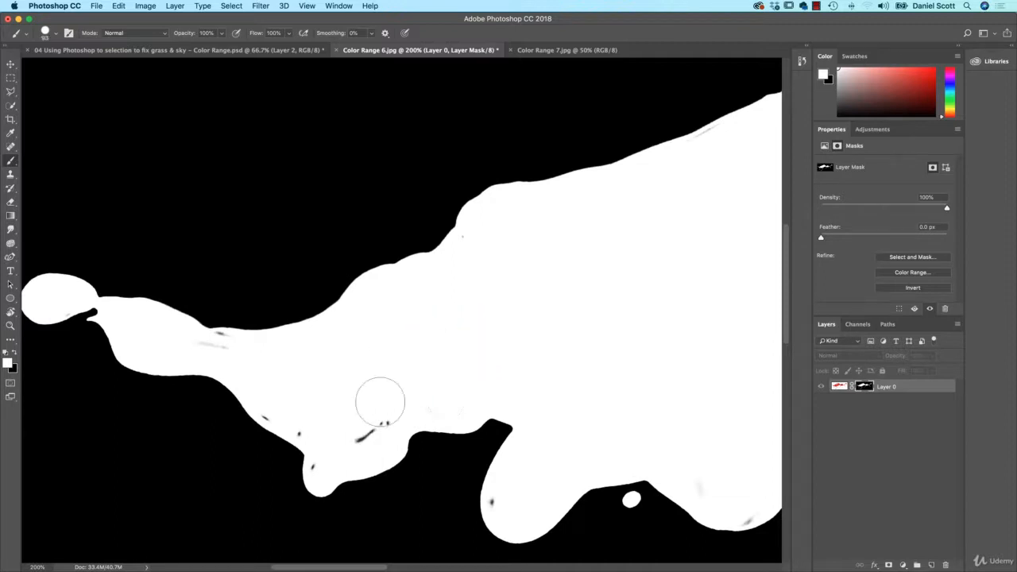
pyautogui.moveTo(375, 409)
pyautogui.mouseDown()
pyautogui.moveTo(315, 473)
pyautogui.moveTo(329, 464)
pyautogui.moveTo(326, 435)
pyautogui.moveTo(279, 403)
pyautogui.moveTo(305, 418)
pyautogui.mouseUp()
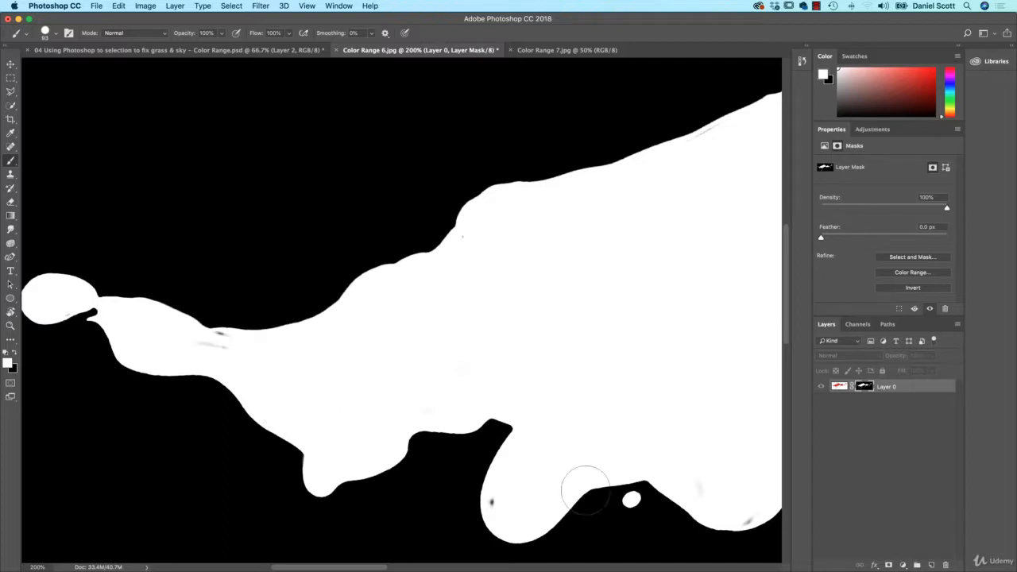
# Paint white over the dark marks in the rounded drips along the lower edge of the splash mask
pyautogui.click(512, 500)
pyautogui.moveTo(628, 427); pyautogui.dragTo(546, 409)
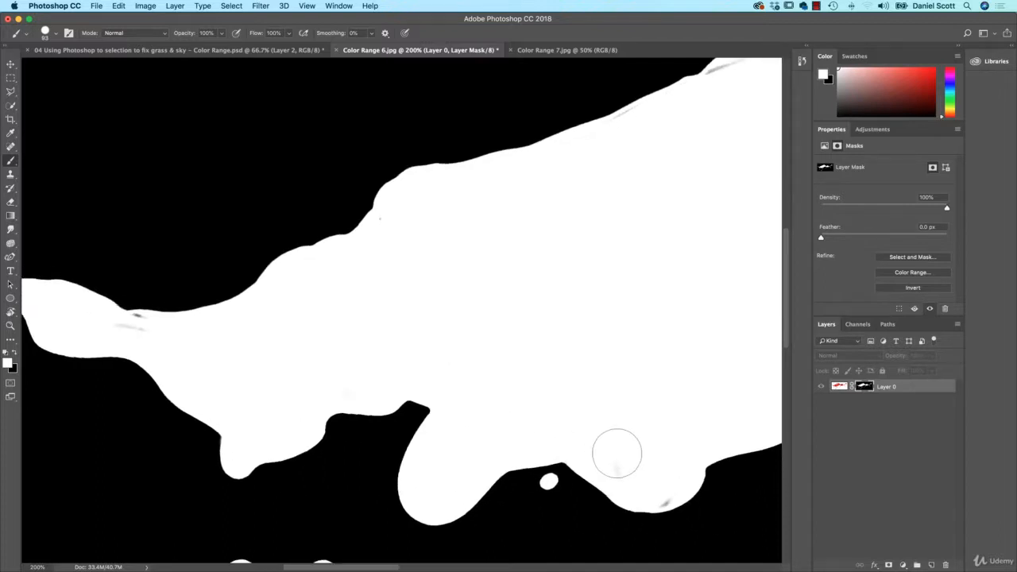
pyautogui.moveTo(618, 453); pyautogui.dragTo(661, 480)
# Reduce the brush to size 33 and paint white over the gray streaks on the splash mask's narrow left tail
pyautogui.moveTo(473, 357); pyautogui.dragTo(599, 357)
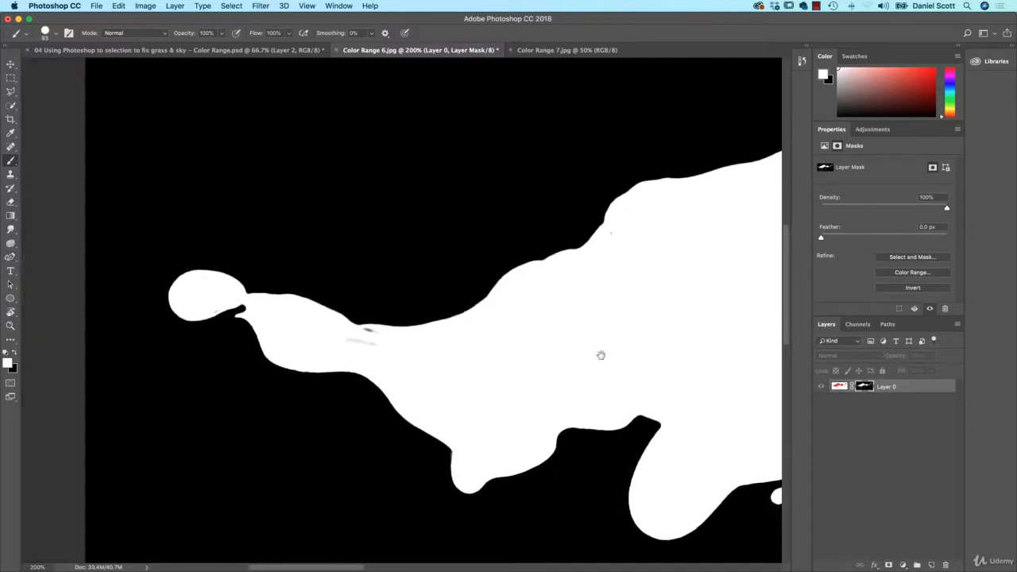
pyautogui.moveTo(426, 350); pyautogui.dragTo(395, 354)
pyautogui.moveTo(312, 342)
pyautogui.mouseDown()
pyautogui.moveTo(398, 348)
pyautogui.moveTo(368, 337)
pyautogui.mouseUp()
# Paint white over the gray streaks just inside the upper edge of the splash mask
pyautogui.hscroll(10, 577, 332)
pyautogui.scroll(3, 577, 332)
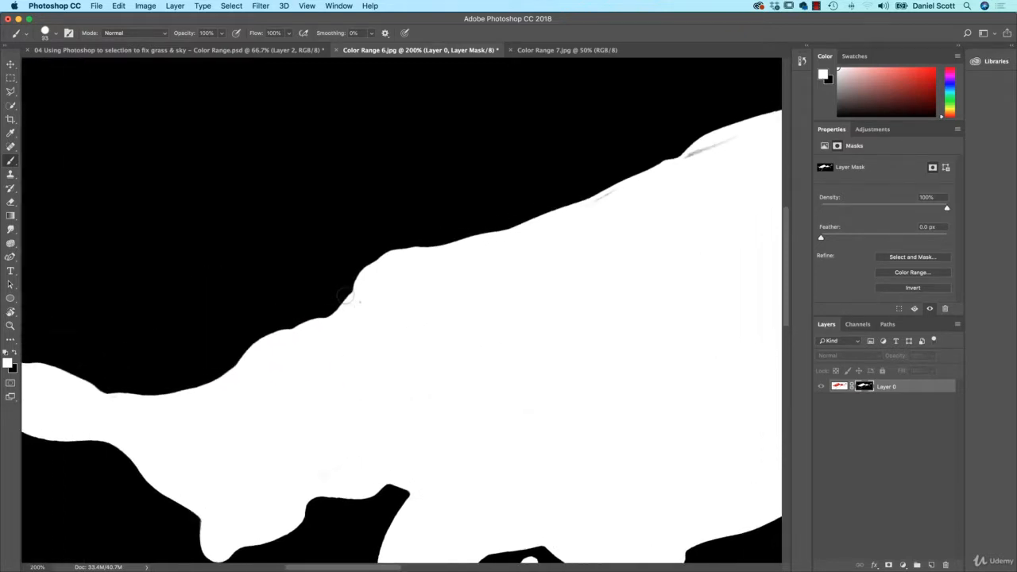
pyautogui.hscroll(10, 364, 304)
pyautogui.scroll(3, 364, 305)
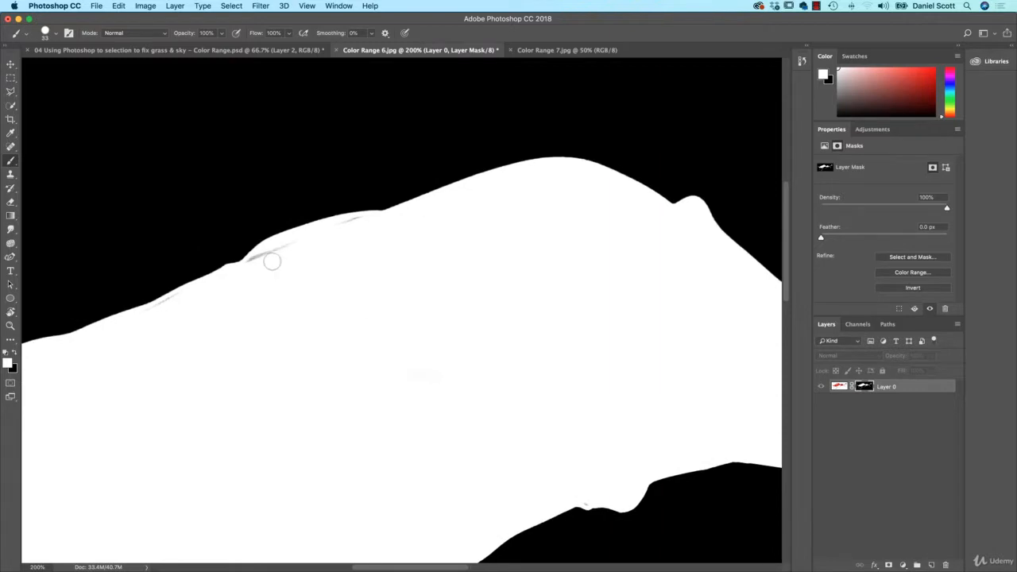
pyautogui.moveTo(274, 258)
pyautogui.mouseDown()
pyautogui.moveTo(357, 228)
pyautogui.moveTo(255, 262)
pyautogui.moveTo(262, 275)
pyautogui.mouseUp()
# Check the rest of the mask for dark spots and return to the normal view of the whole masked splash
pyautogui.moveTo(567, 341)
pyautogui.mouseDown()
pyautogui.moveTo(355, 274)
pyautogui.moveTo(402, 329)
pyautogui.moveTo(366, 286)
pyautogui.mouseUp()
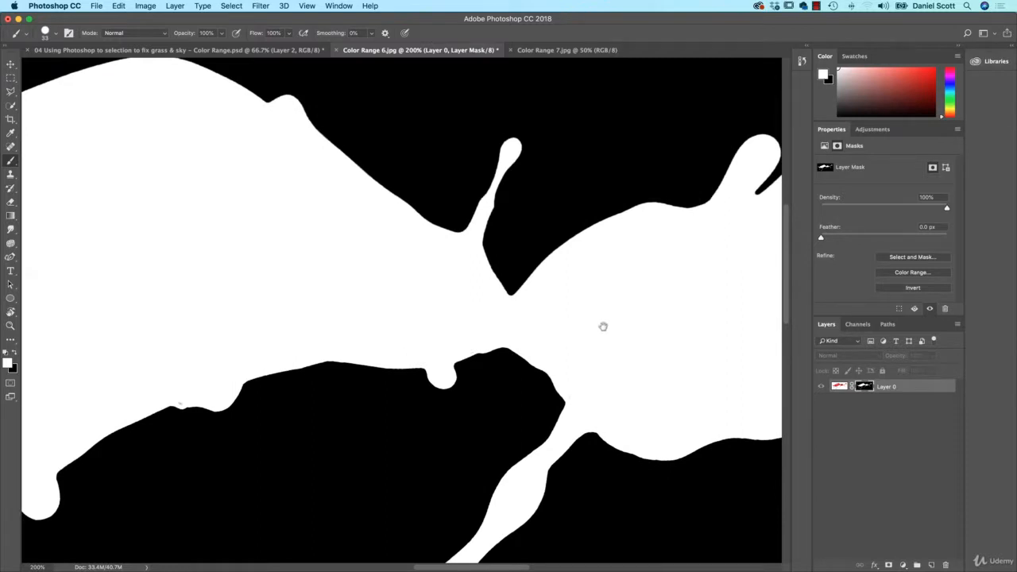
pyautogui.moveTo(602, 325); pyautogui.dragTo(162, 313)
pyautogui.moveTo(259, 315); pyautogui.dragTo(690, 317)
pyautogui.moveTo(356, 317); pyautogui.dragTo(341, 315)
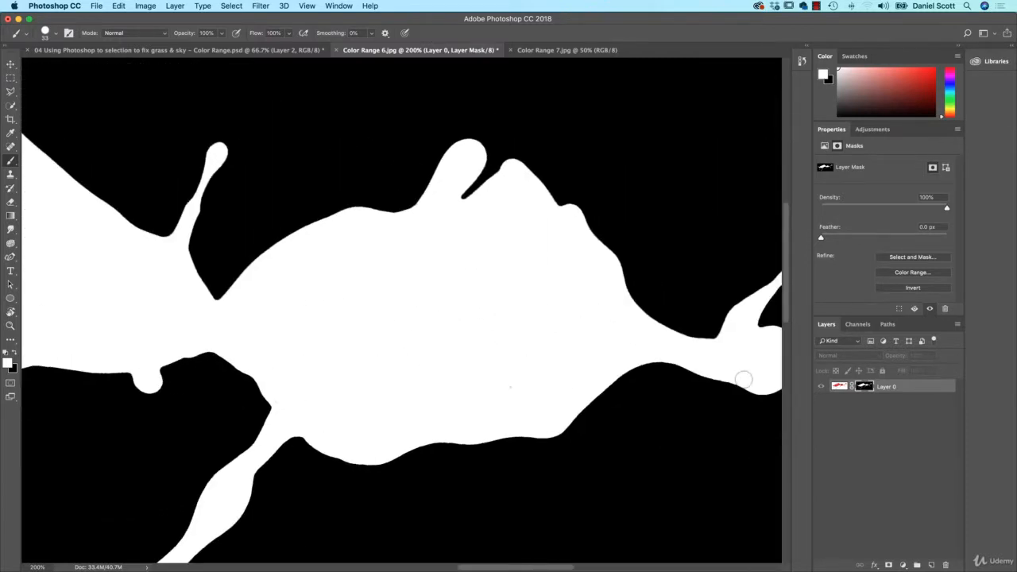
pyautogui.keyDown('alt'); pyautogui.click(864, 387); pyautogui.keyUp('alt')
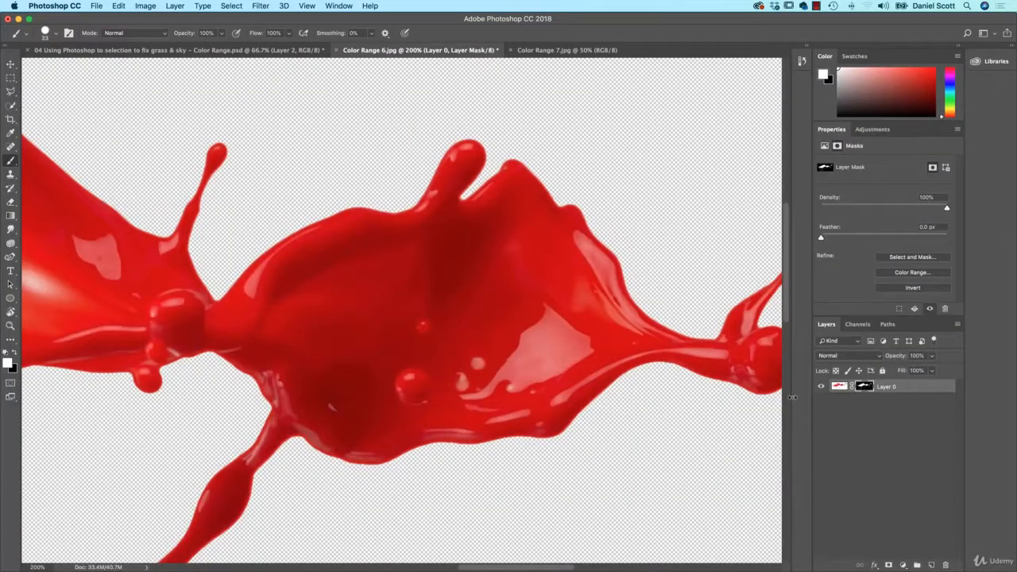
pyautogui.press('super+minus')
pyautogui.press('super+minus')
pyautogui.press('super+minus')
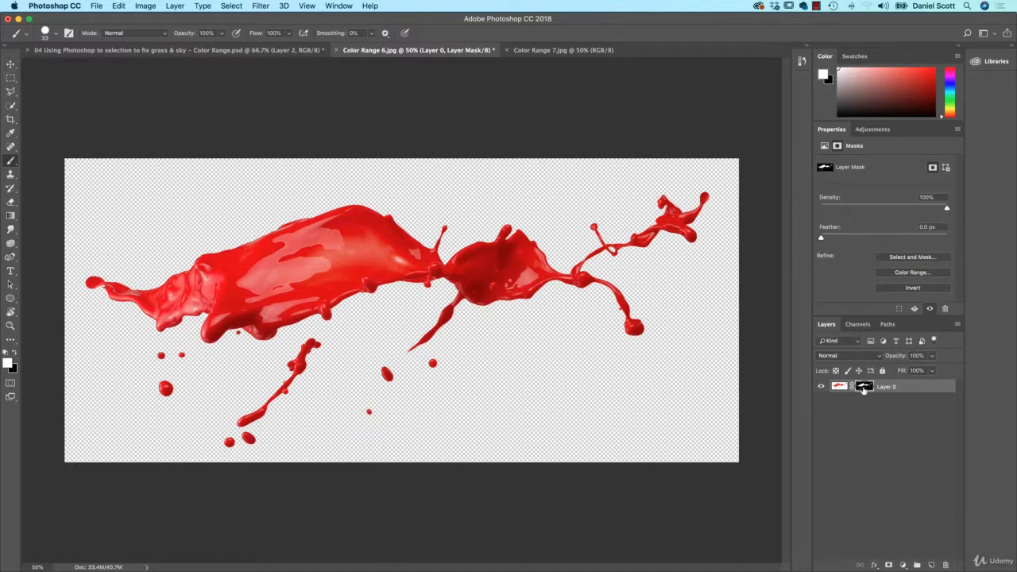
# Open the splash mask in Select and Mask, preview it On Black and examine the splash edges at 200%
pyautogui.click(912, 258)
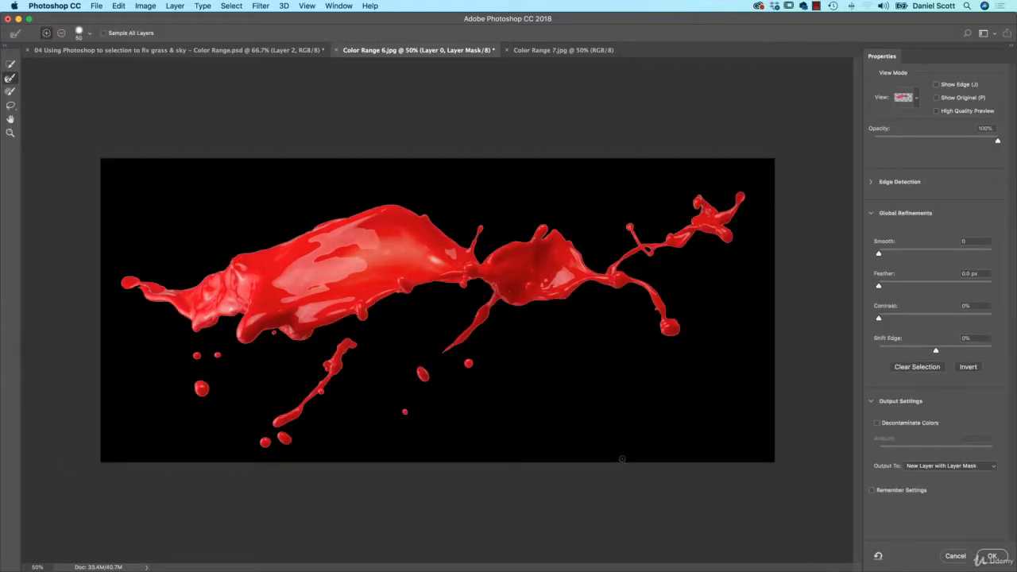
pyautogui.click(918, 98)
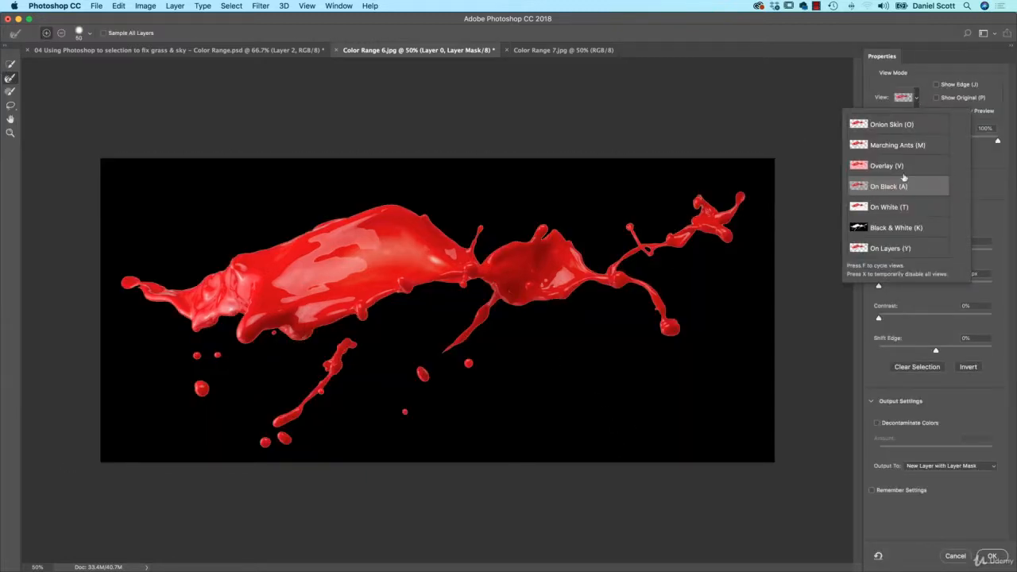
pyautogui.click(903, 181)
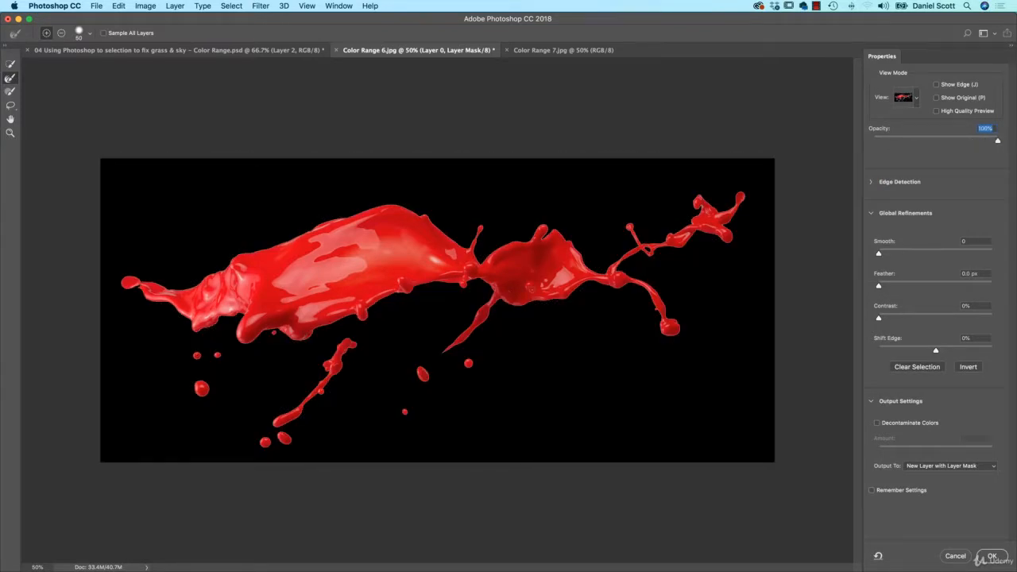
pyautogui.press('super+plus')
pyautogui.press('super+plus')
pyautogui.press('super+plus')
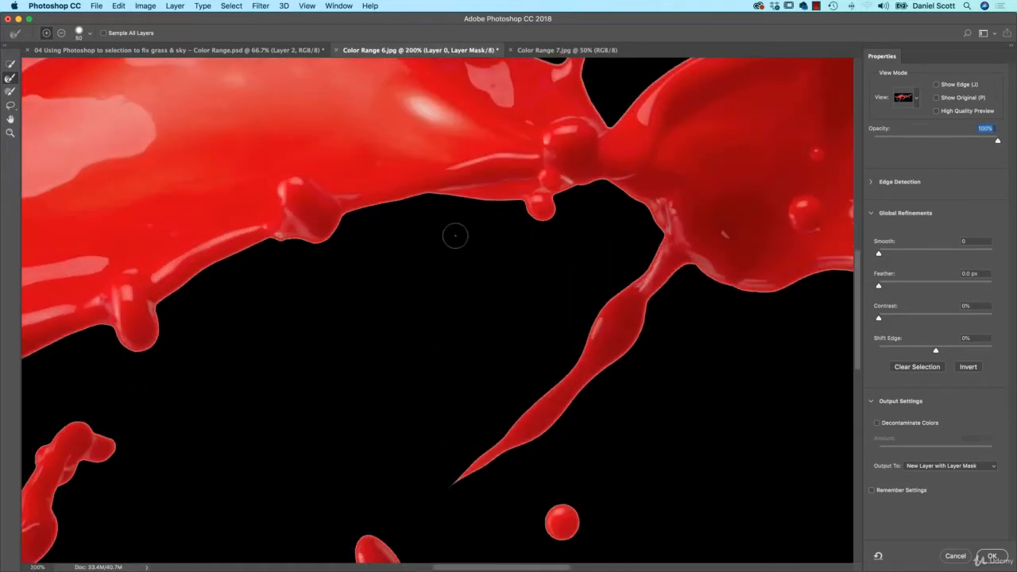
pyautogui.moveTo(482, 250); pyautogui.dragTo(503, 330)
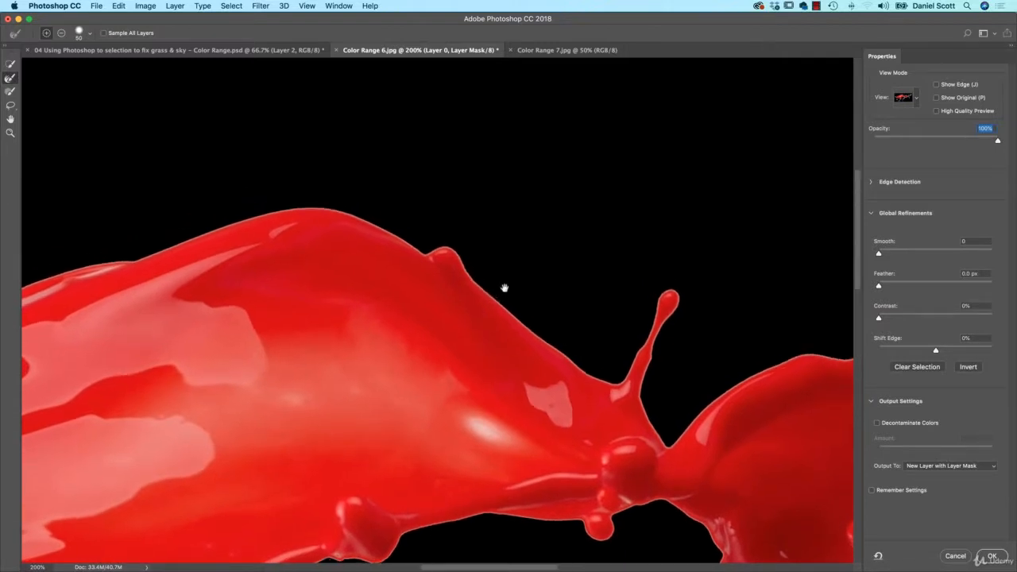
pyautogui.moveTo(504, 287); pyautogui.dragTo(586, 230)
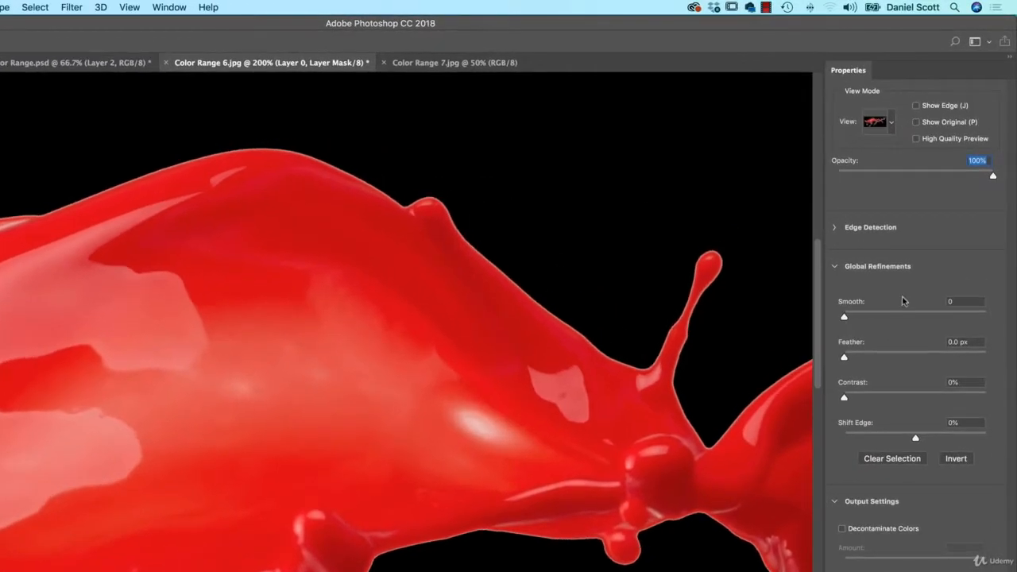
# Set the mask's Smooth refinement to 33 and compare the edge with the original mask
pyautogui.click(859, 317)
pyautogui.click(891, 318)
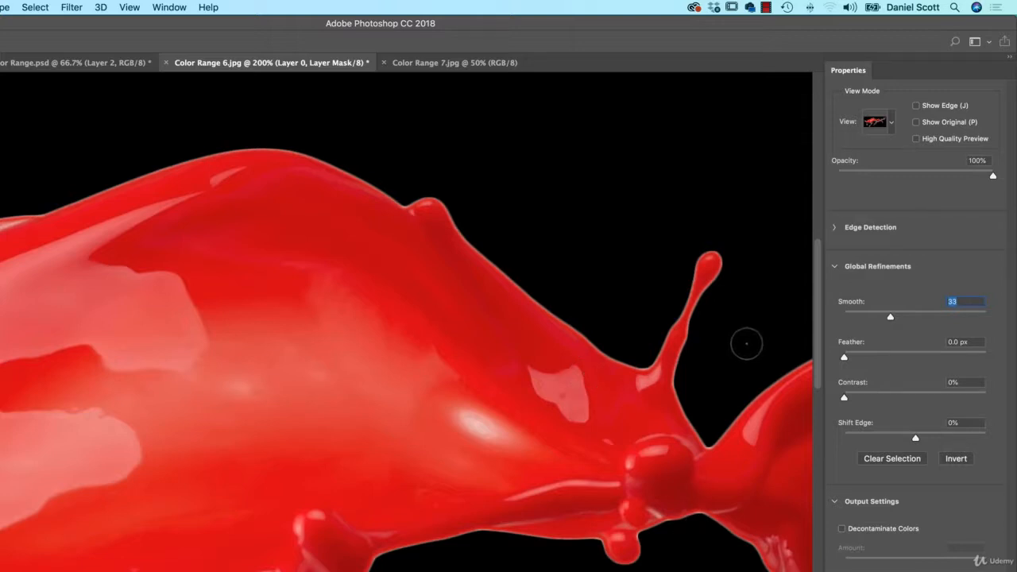
pyautogui.press('p')
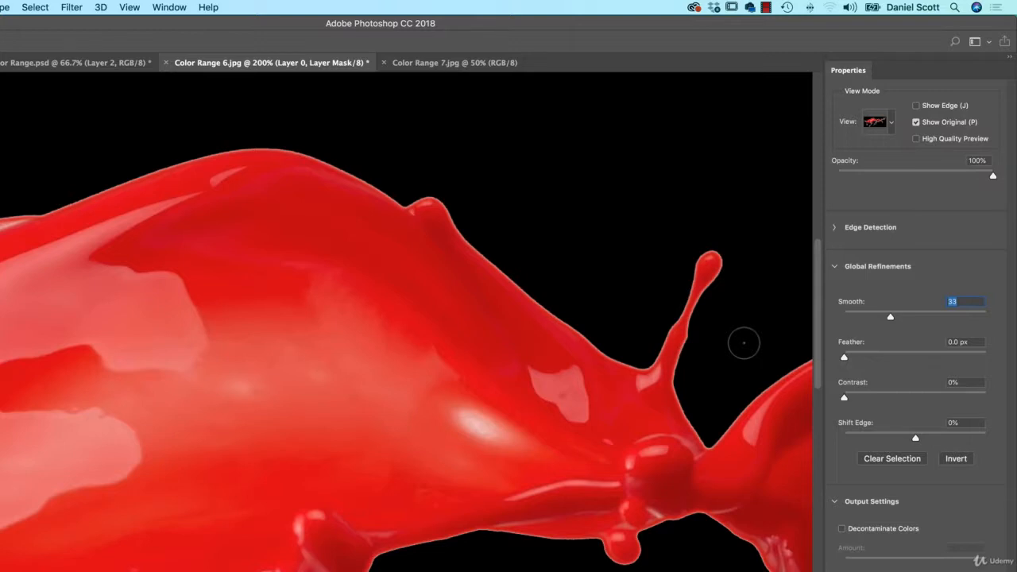
pyautogui.press('p')
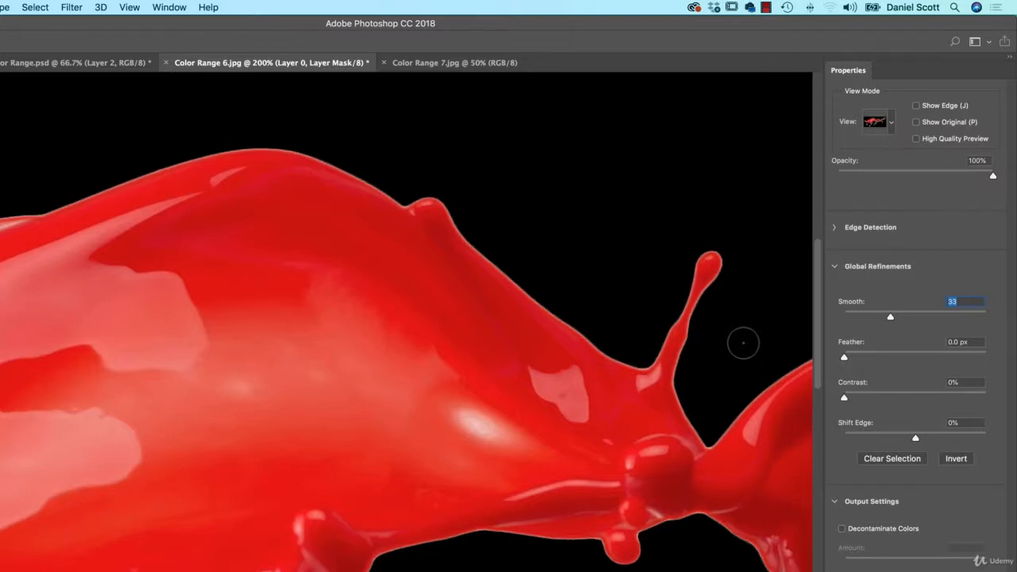
pyautogui.press('p')
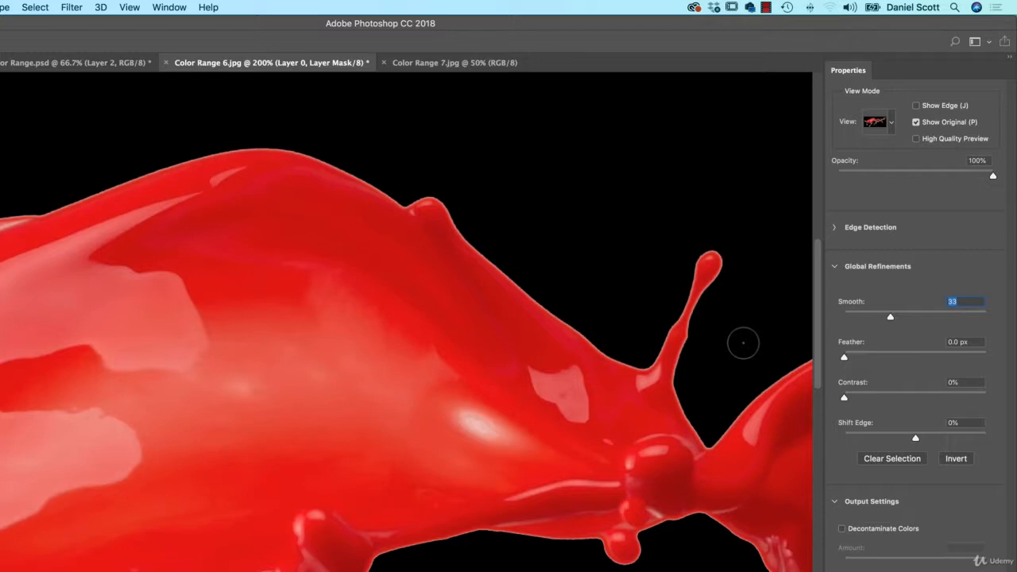
pyautogui.press('p')
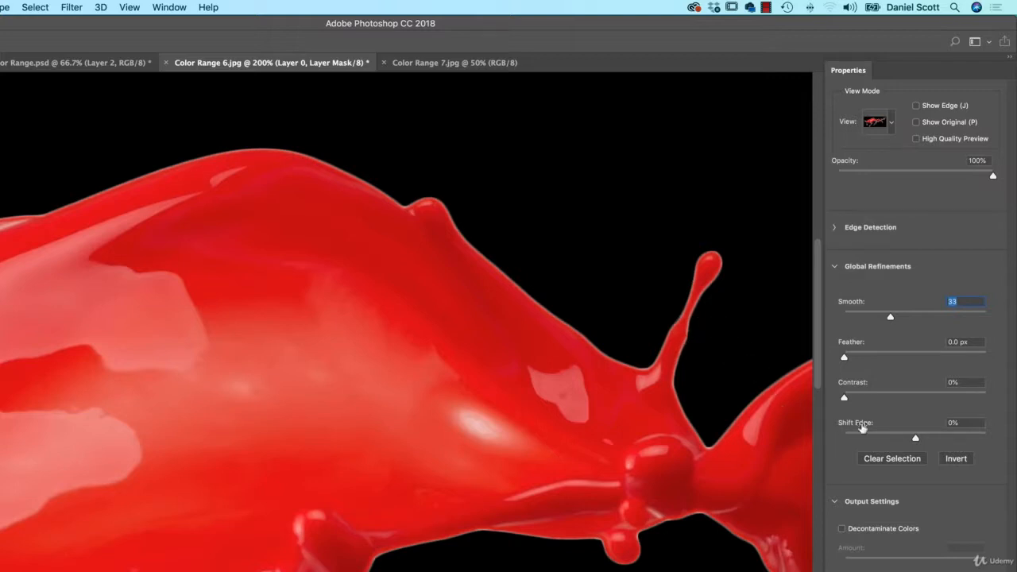
# Try a Shift Edge of -31%, compare it with the original mask, and reset Shift Edge to 0
pyautogui.moveTo(916, 441); pyautogui.dragTo(907, 442)
pyautogui.moveTo(907, 440); pyautogui.dragTo(893, 438)
pyautogui.press('p')
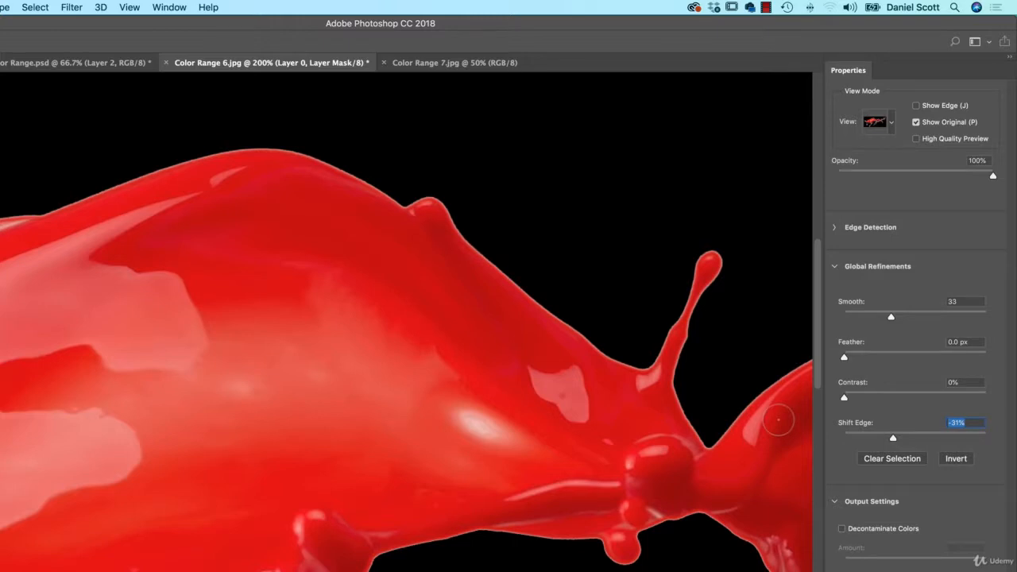
pyautogui.press('p')
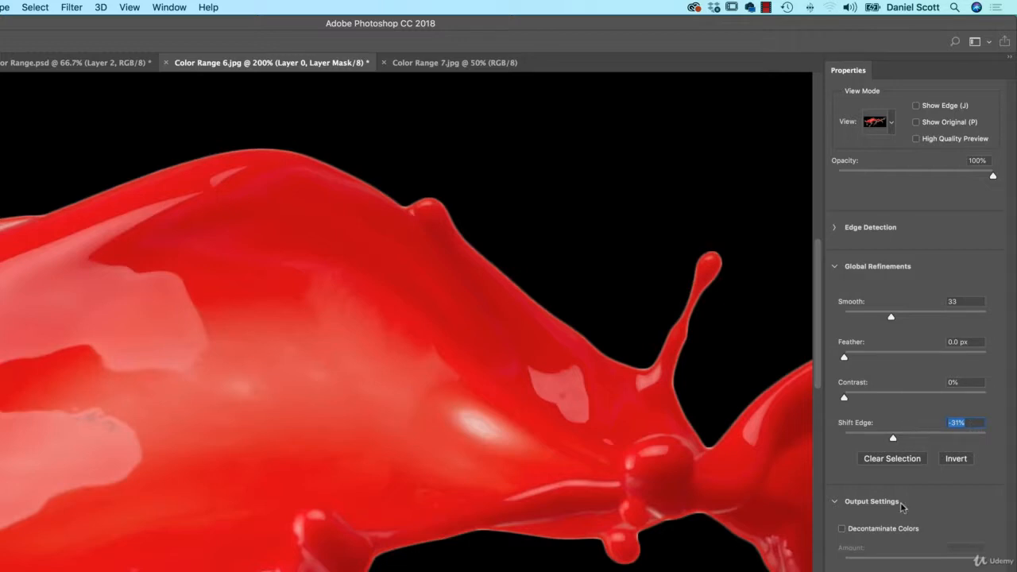
pyautogui.write('0')
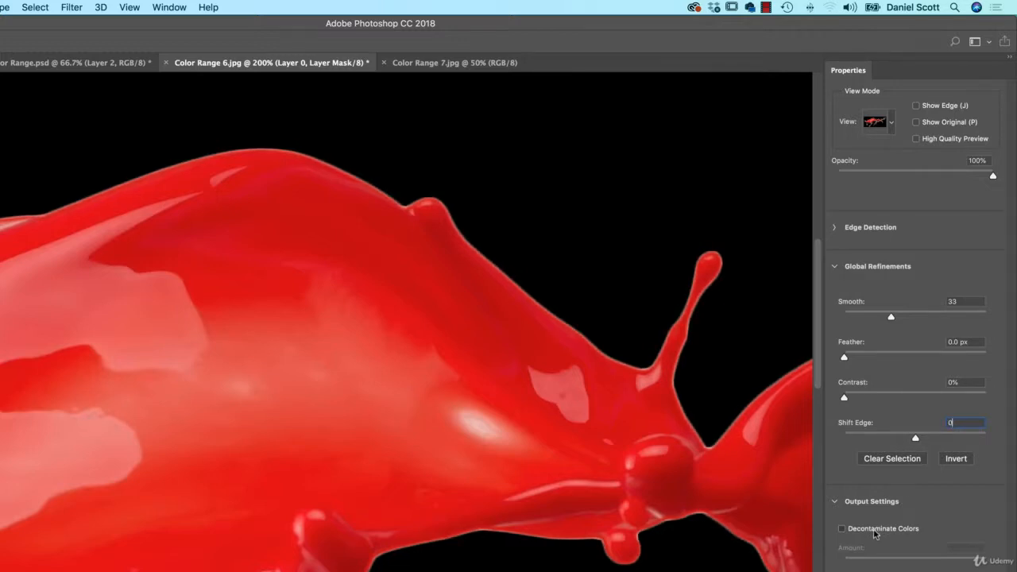
# Decontaminate the edge colors at 100% and output the refined splash to a new layer with a layer mask
pyautogui.click(875, 534)
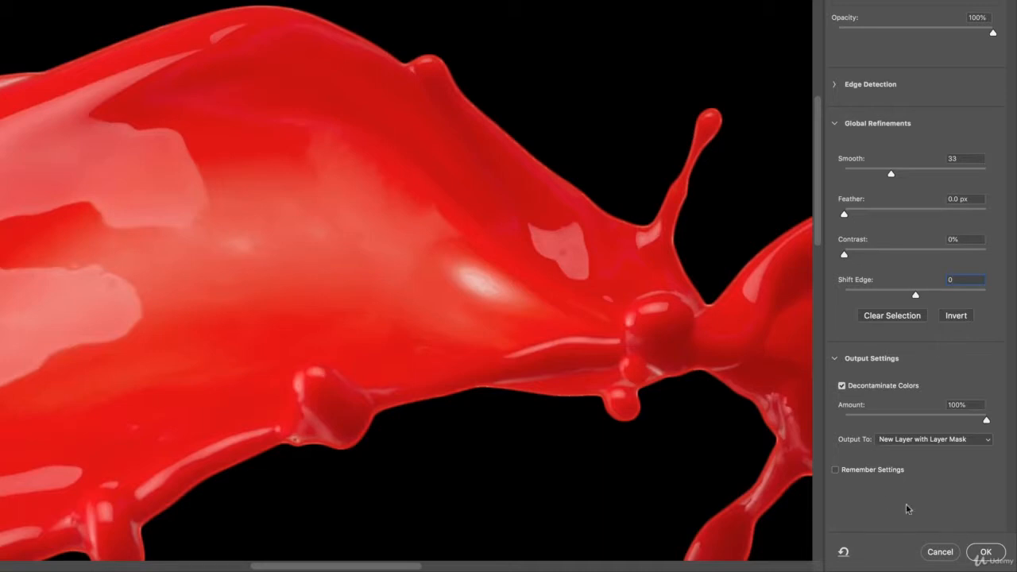
pyautogui.click(989, 553)
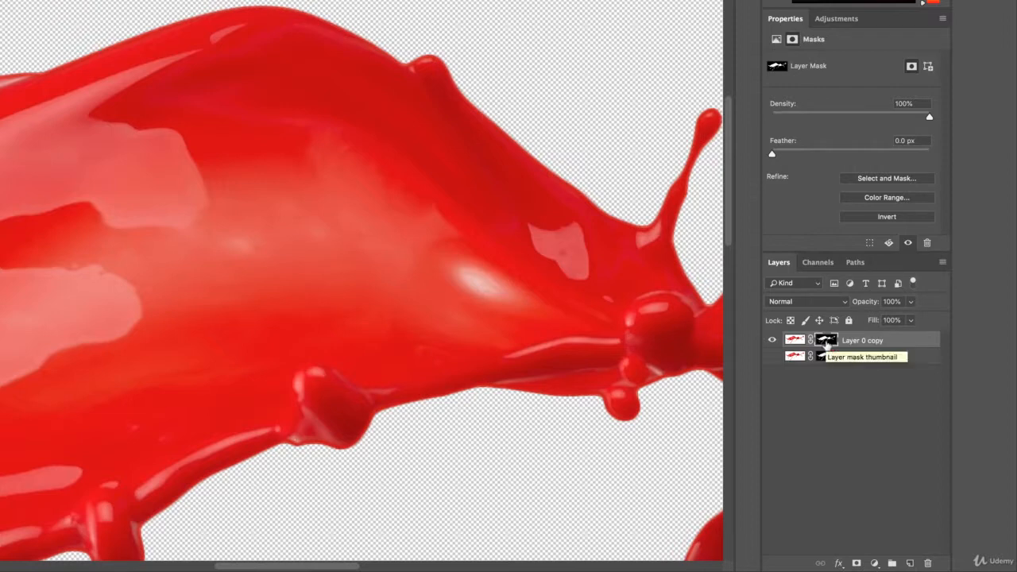
# Disable the layer mask on Layer 0 copy to examine the decontaminated pixels, and enable the mask again
pyautogui.rightClick(829, 343)
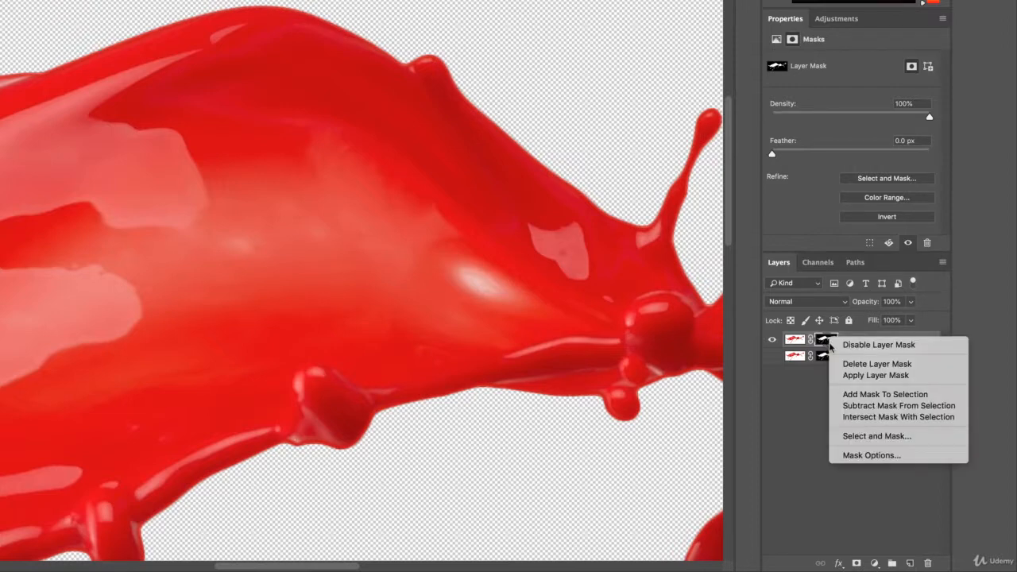
pyautogui.click(840, 343)
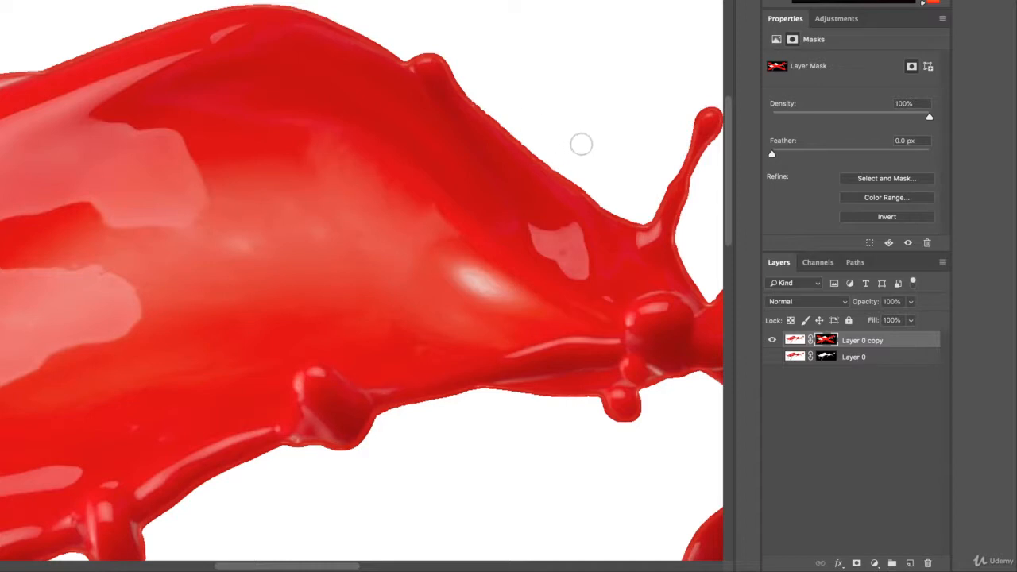
pyautogui.rightClick(829, 344)
pyautogui.click(857, 344)
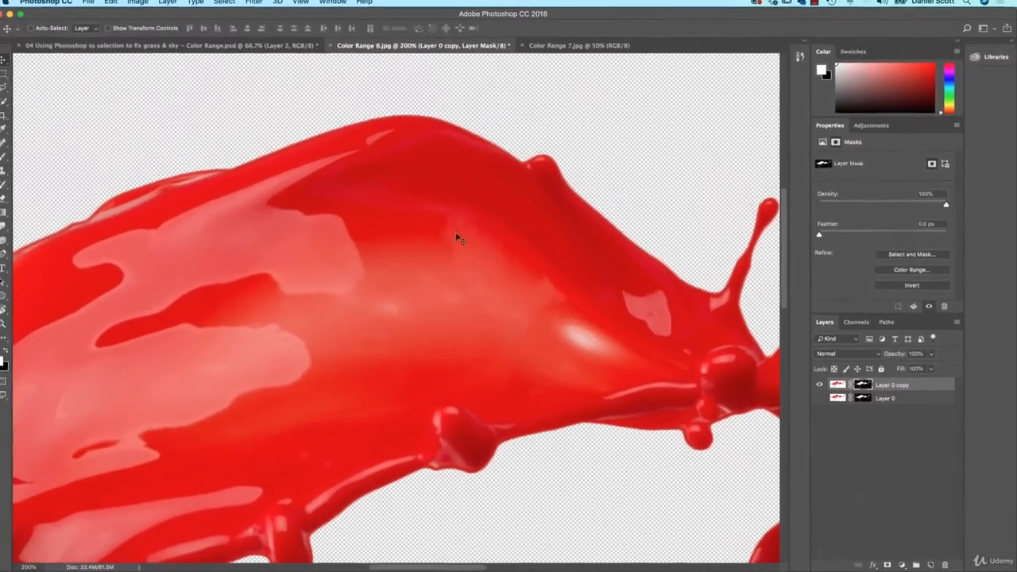
# Copy the masked splash layer from Color Range 6.jpg into the beach composite document, placing it over the banana and blueberries
pyautogui.moveTo(594, 374); pyautogui.dragTo(29, 4)
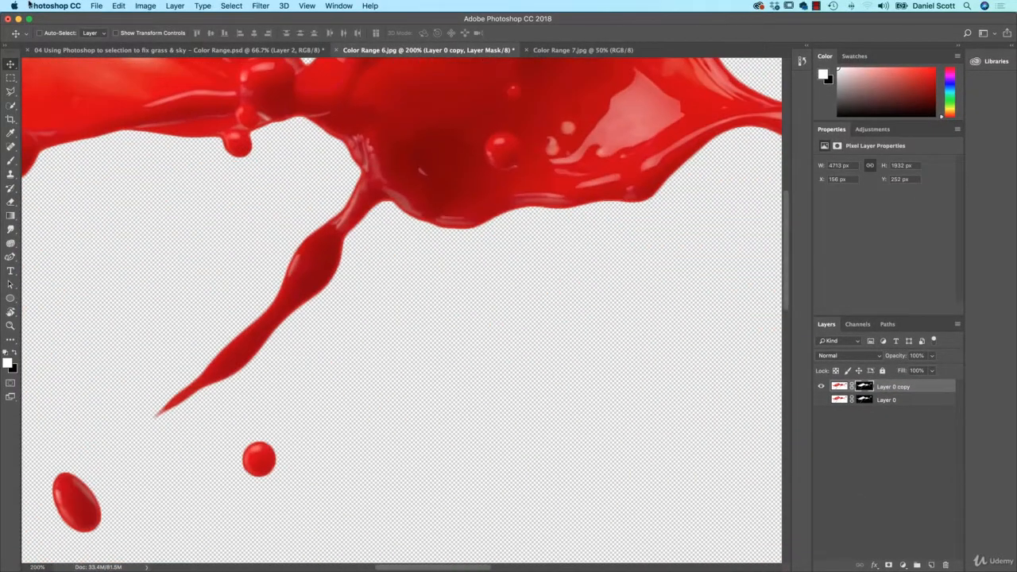
pyautogui.click(75, 51)
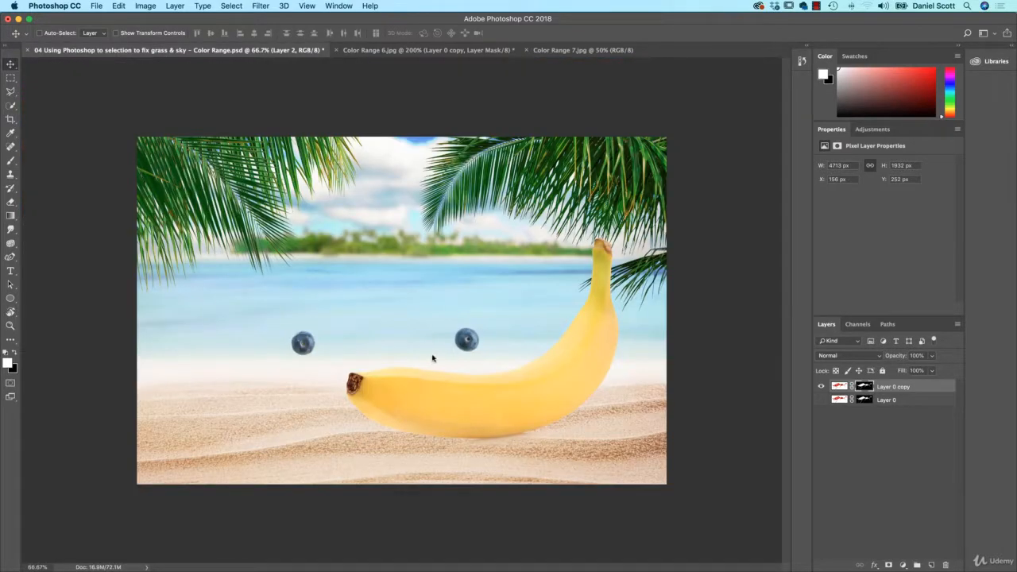
pyautogui.moveTo(433, 358); pyautogui.dragTo(575, 402)
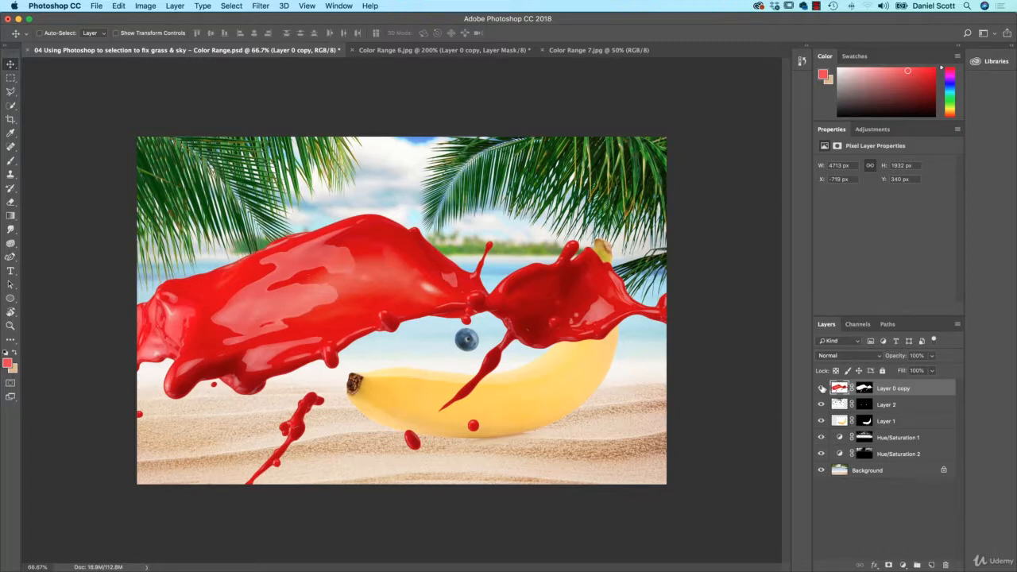
# Hide every layer above the Background and add the white text "Smoothies" in Remachine Script over the beach image
pyautogui.moveTo(821, 389); pyautogui.dragTo(821, 422)
pyautogui.moveTo(821, 389); pyautogui.dragTo(823, 460)
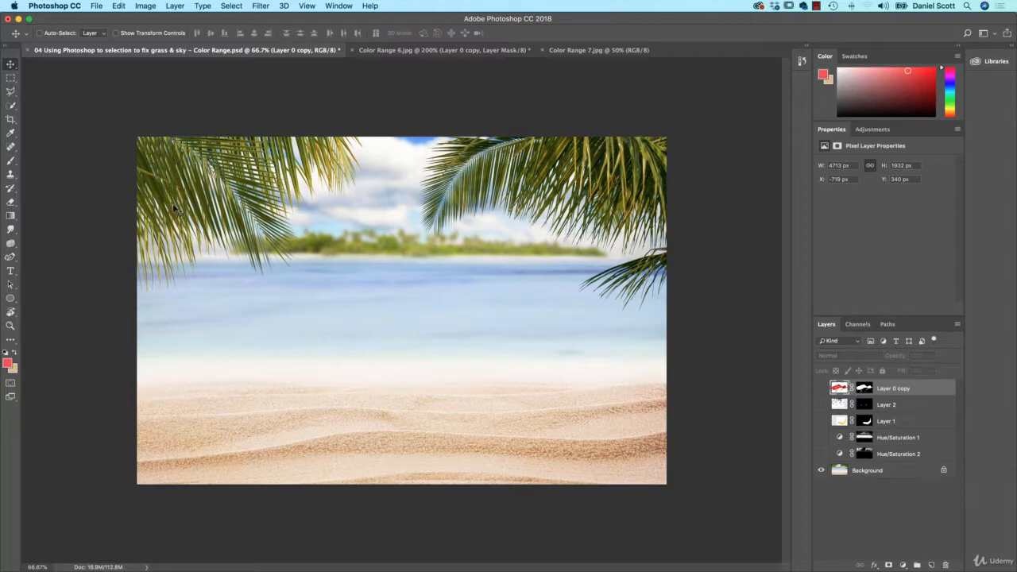
pyautogui.press('t')
pyautogui.click(247, 291)
pyautogui.write('Smooth')
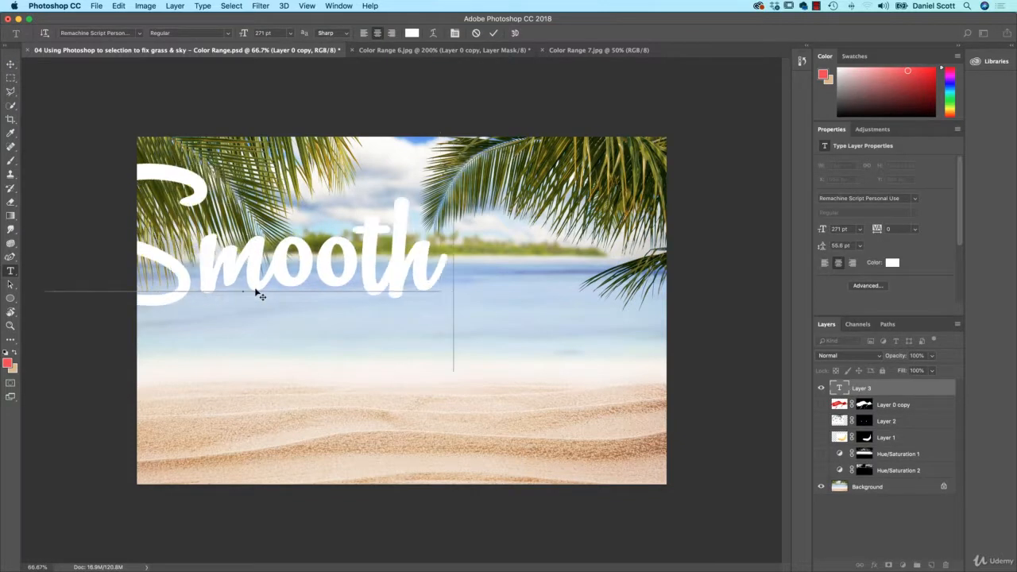
pyautogui.write('ies')
# Scale the Smoothies text down and move it over the water near the middle of the image
pyautogui.press('super+t')
pyautogui.moveTo(499, 133); pyautogui.dragTo(418, 170)
pyautogui.moveTo(357, 227); pyautogui.dragTo(507, 307)
pyautogui.press('Return')
# Add a separate text layer reading "SUPER" in capitals above the word Smoothies
pyautogui.press('t')
pyautogui.click(292, 231)
pyautogui.write('super')
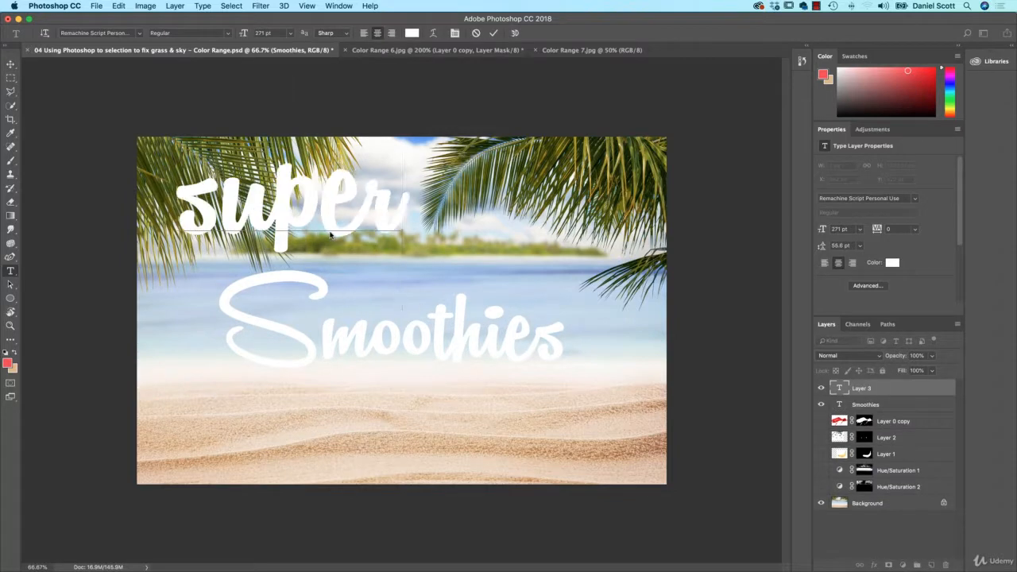
pyautogui.press('BackSpace')
pyautogui.press('BackSpace')
pyautogui.press('BackSpace')
pyautogui.press('BackSpace')
pyautogui.press('BackSpace')
pyautogui.write('SUPER')
# Set the whole SUPER text to the Museo Sans Cond font with weight 900
pyautogui.press('super+a')
pyautogui.click(120, 34)
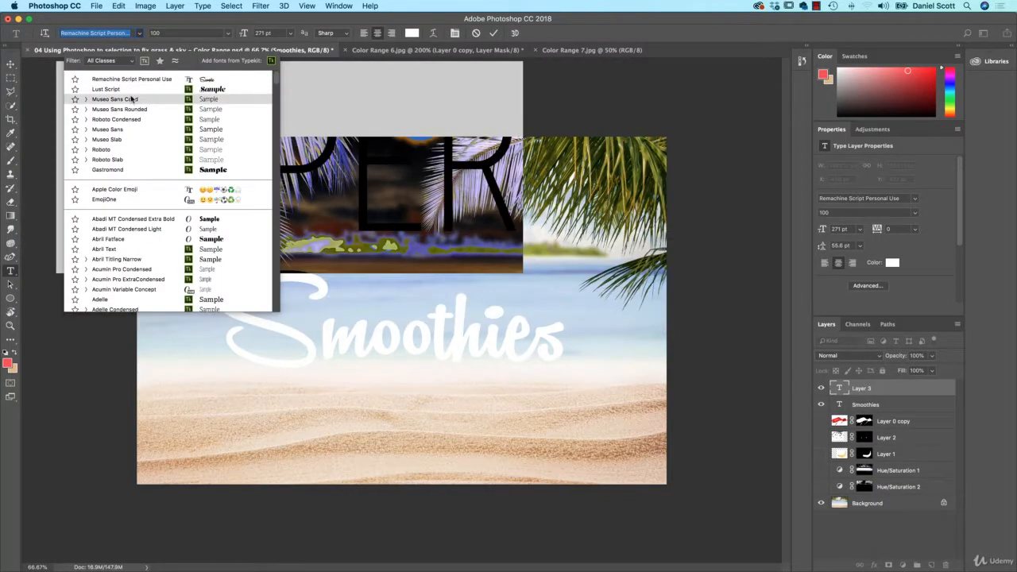
pyautogui.click(132, 98)
pyautogui.click(182, 33)
pyautogui.click(159, 92)
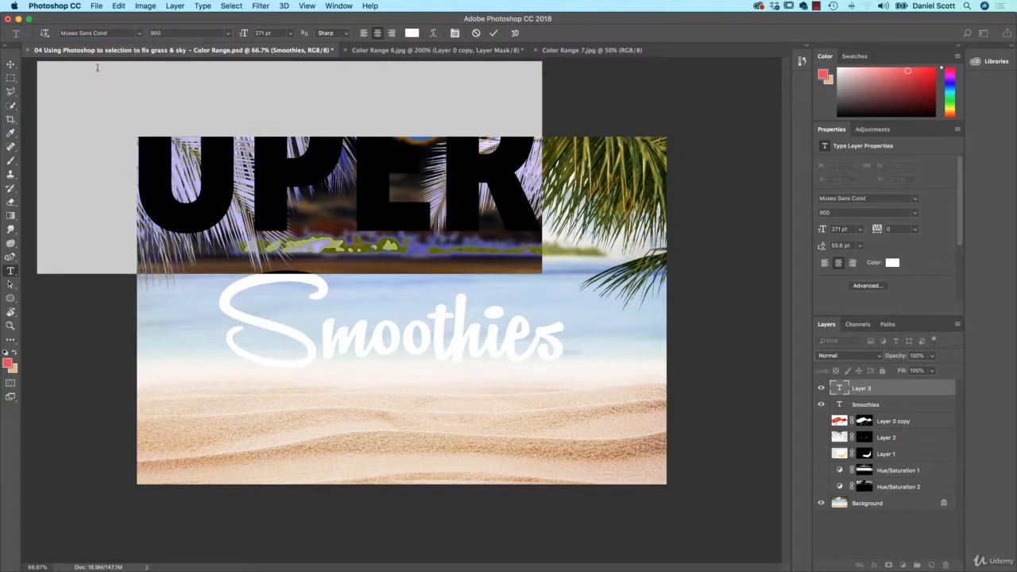
# Scale the SUPER text down to about 177 pt and position it overlapping the upper part of Smoothies
pyautogui.click(10, 64)
pyautogui.press('super+t')
pyautogui.moveTo(542, 274); pyautogui.dragTo(438, 232)
pyautogui.moveTo(409, 171); pyautogui.dragTo(498, 282)
pyautogui.moveTo(528, 215); pyautogui.dragTo(559, 203)
pyautogui.moveTo(530, 245); pyautogui.dragTo(539, 261)
pyautogui.press('Return')
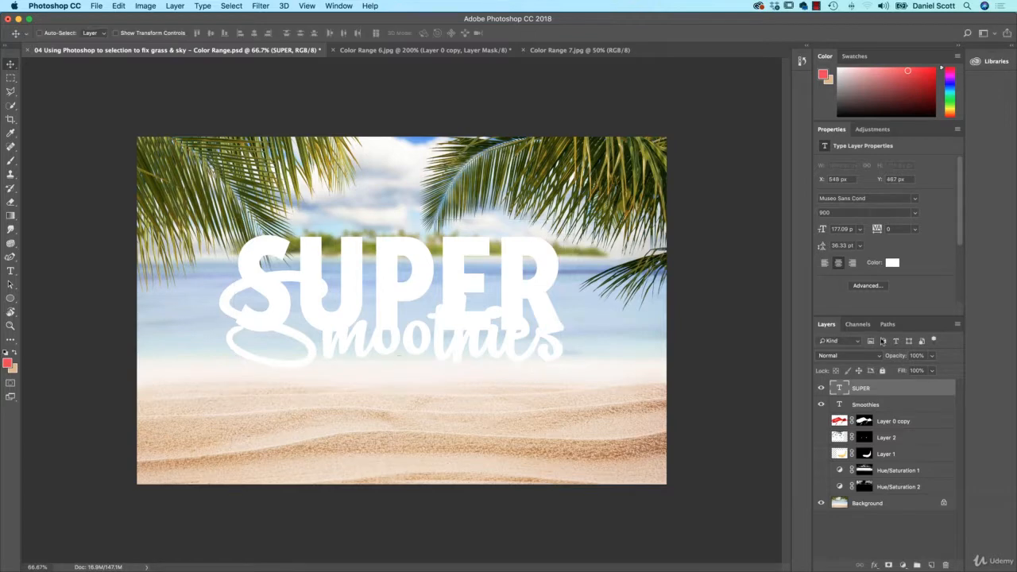
# Change the SUPER text color to a pinkish red and move its layer below the Smoothies layer
pyautogui.click(893, 262)
pyautogui.click(727, 272)
pyautogui.click(701, 273)
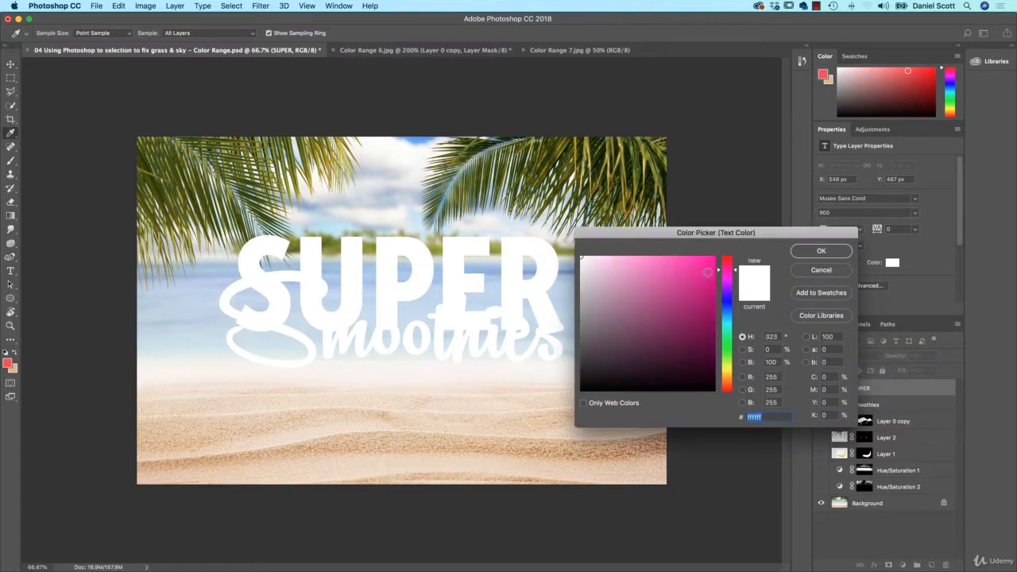
pyautogui.click(729, 265)
pyautogui.click(804, 252)
pyautogui.moveTo(883, 390); pyautogui.dragTo(882, 413)
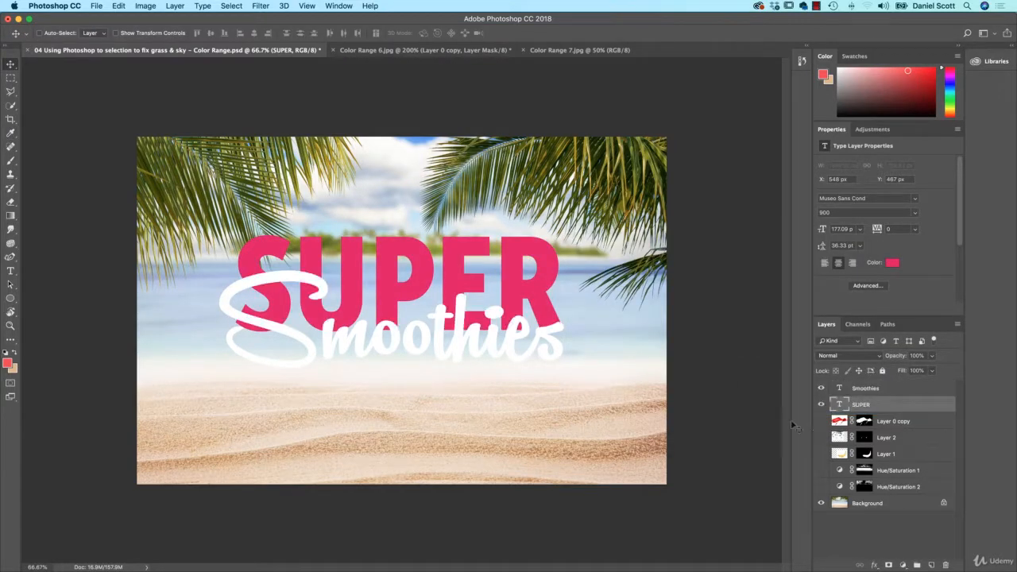
# Nudge the SUPER text slightly upward, and shift both text layers together down and to the right toward the image center
pyautogui.press('super+t')
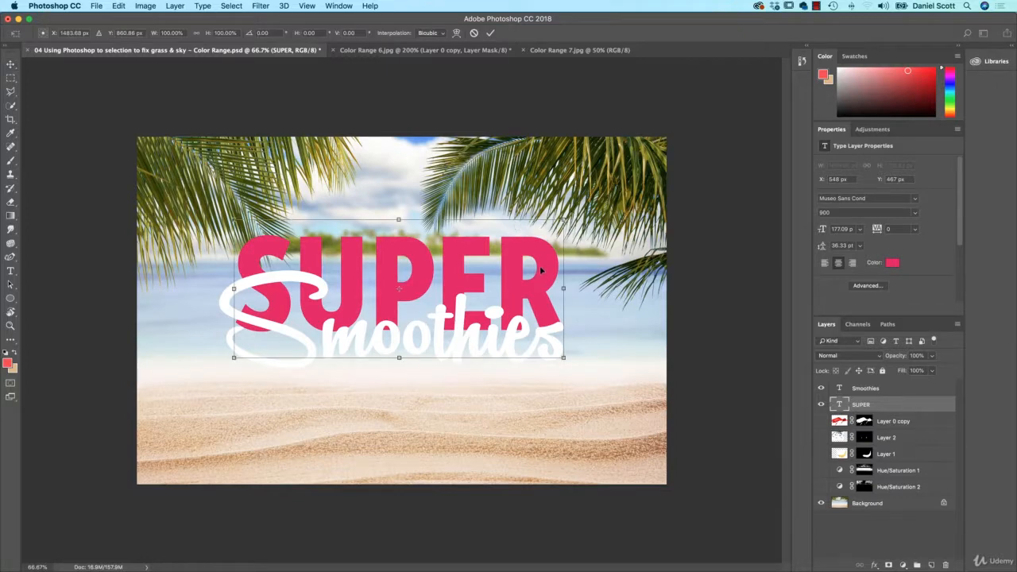
pyautogui.moveTo(542, 271); pyautogui.dragTo(543, 257)
pyautogui.press('Return')
pyautogui.keyDown('shift'); pyautogui.click(870, 390); pyautogui.keyUp('shift')
pyautogui.moveTo(499, 286); pyautogui.dragTo(507, 301)
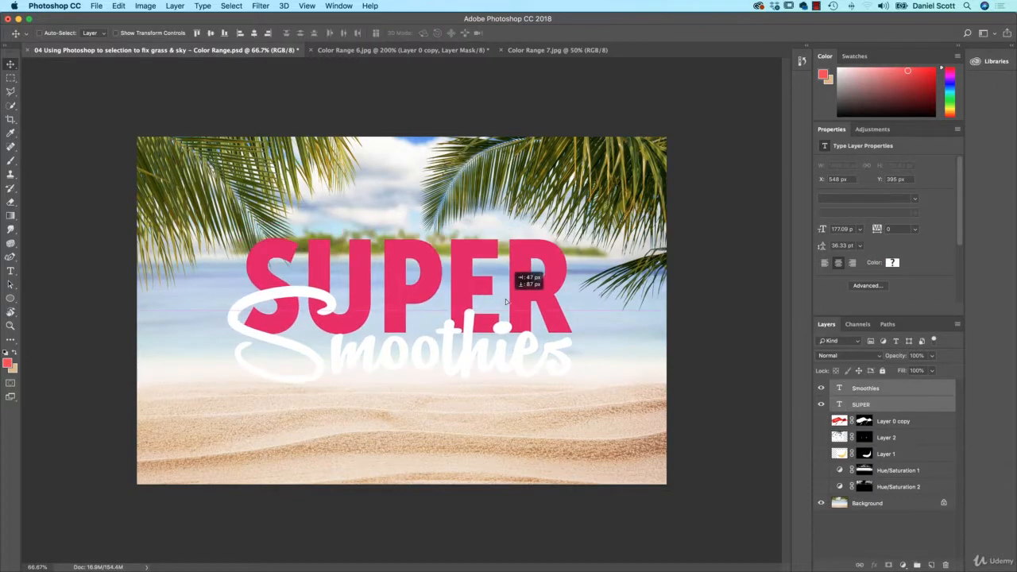
# Add a black Multiply drop shadow with 56% opacity and a 90° angle to the SUPER text layer
pyautogui.click(871, 405)
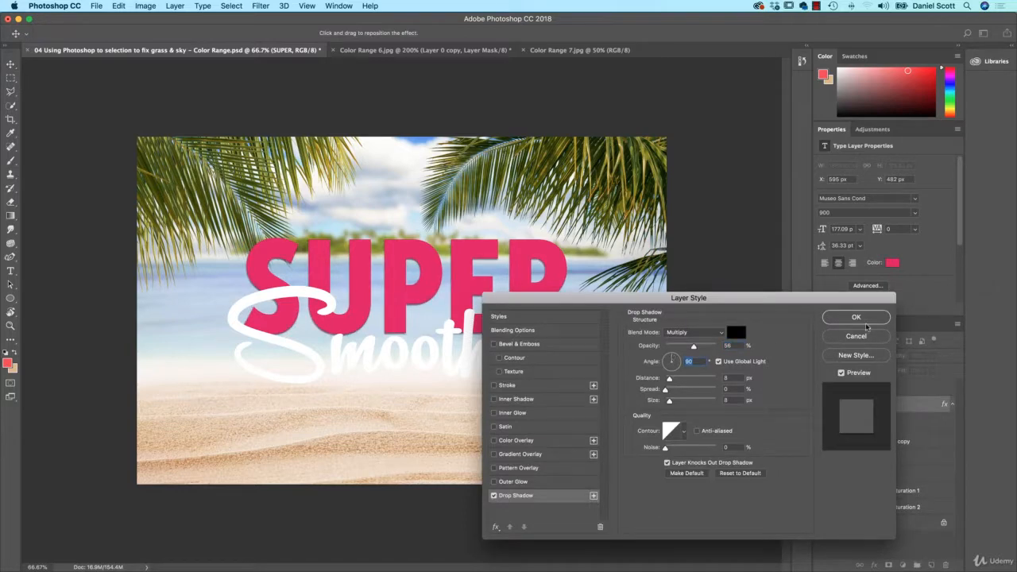
pyautogui.click(864, 320)
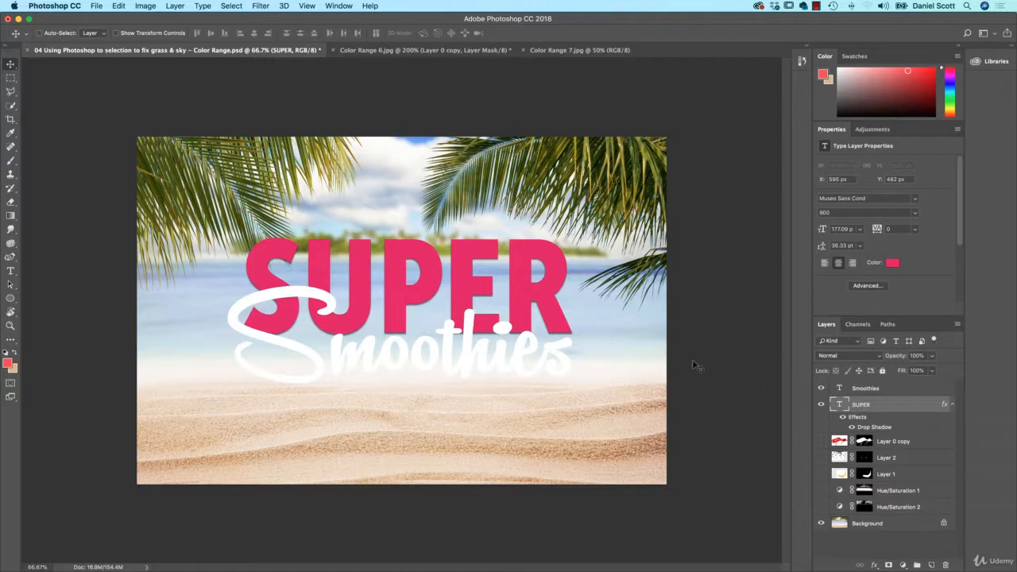
# Inspect the font settings of the SUPER and Smoothies text layers
pyautogui.press('t')
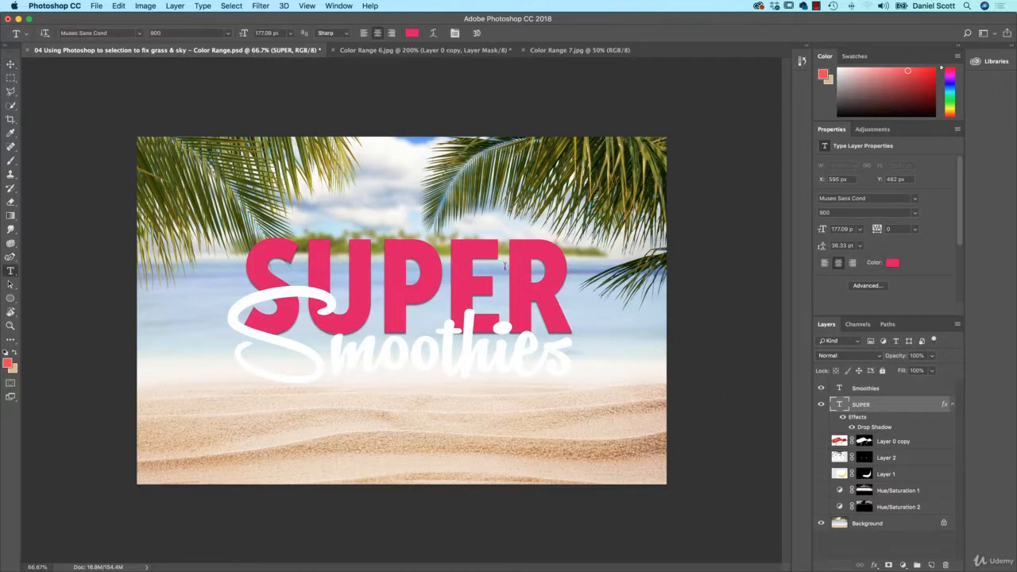
pyautogui.press('v')
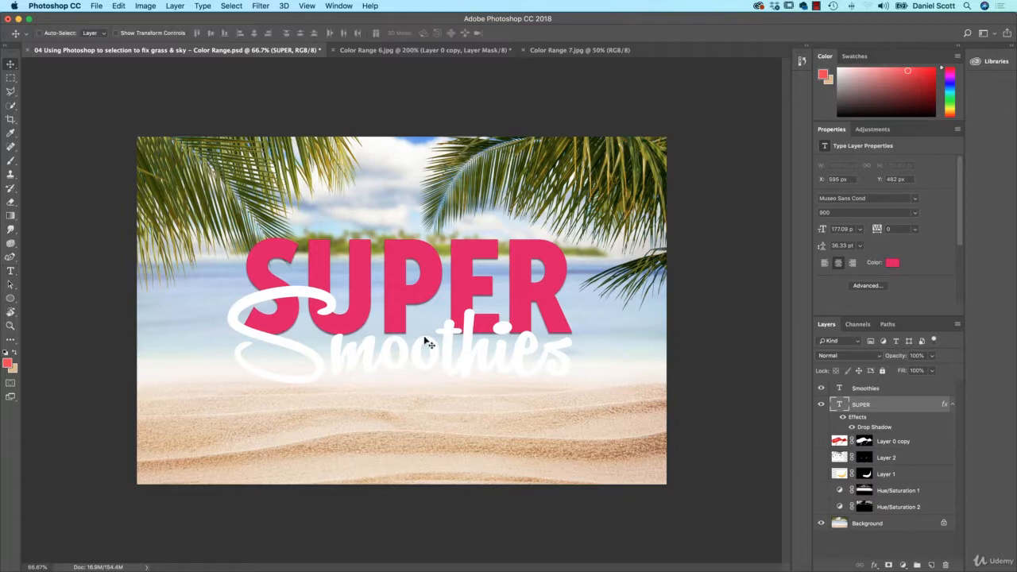
pyautogui.keyDown('super'); pyautogui.click(452, 347); pyautogui.keyUp('super')
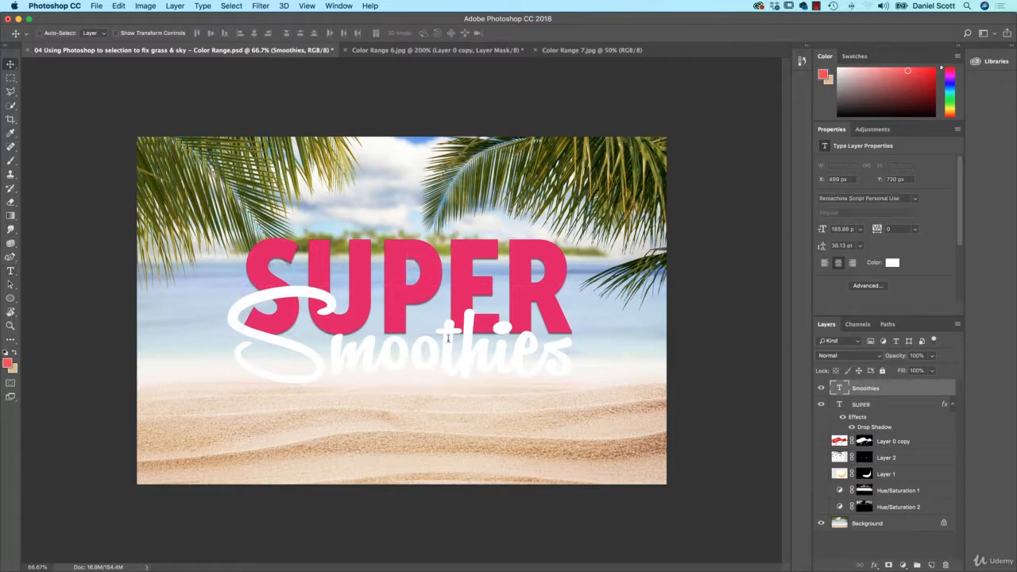
pyautogui.press('t')
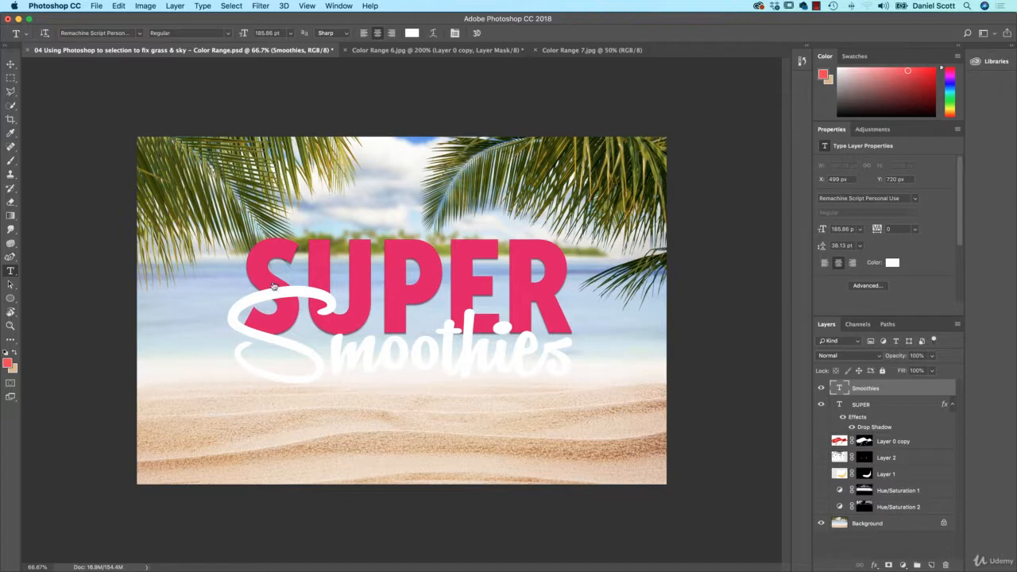
# Switch to Finder, expand the Font folder in the exercise files to locate the script font file, and return to Photoshop
pyautogui.moveTo(218, 57); pyautogui.dragTo(296, 165)
pyautogui.click(380, 197)
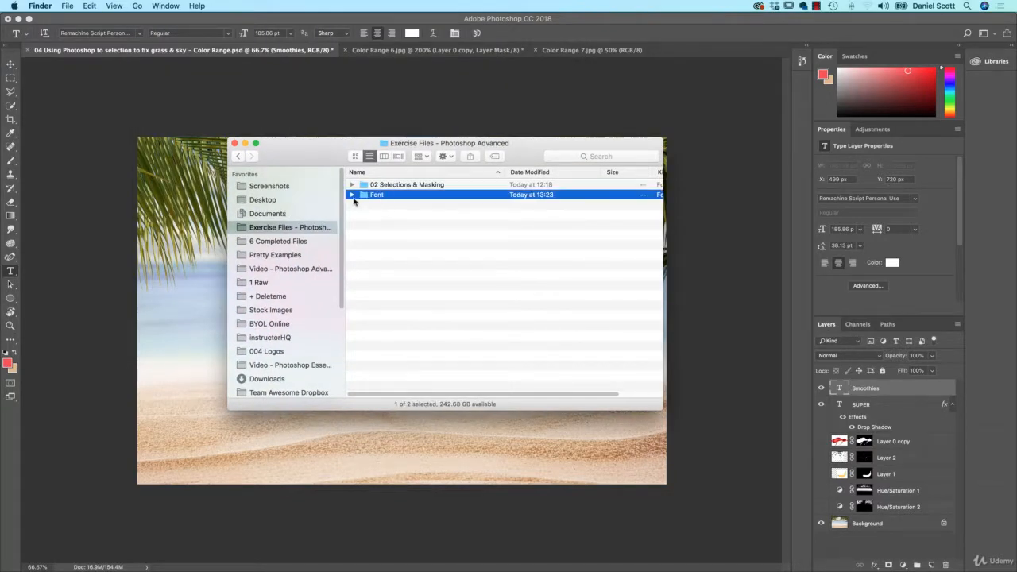
pyautogui.press('Right')
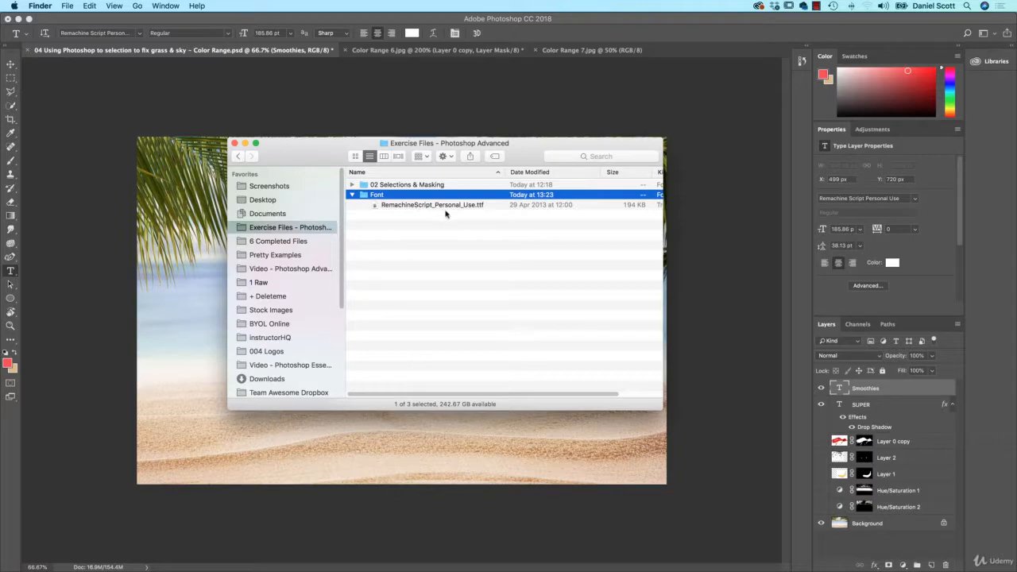
pyautogui.click(404, 121)
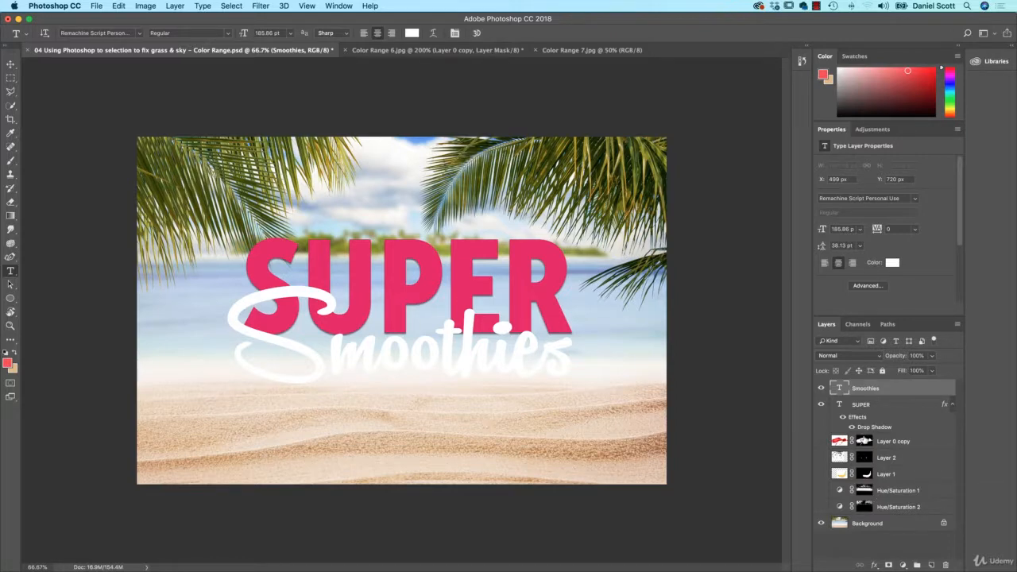
# Copy the drop shadow layer style from SUPER onto the Smoothies layer and collapse both layers' effects lists
pyautogui.click(866, 408)
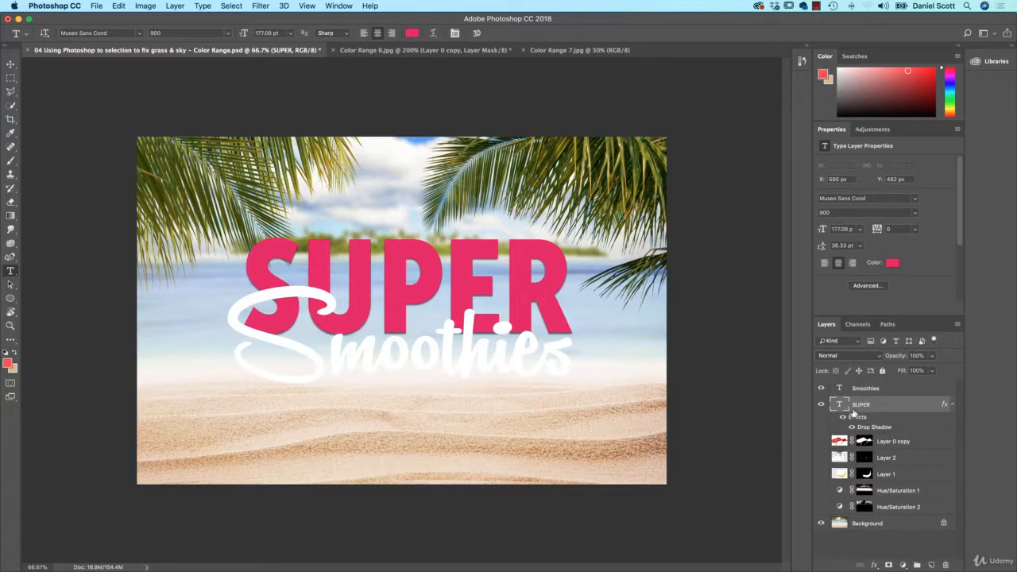
pyautogui.rightClick(905, 408)
pyautogui.click(826, 433)
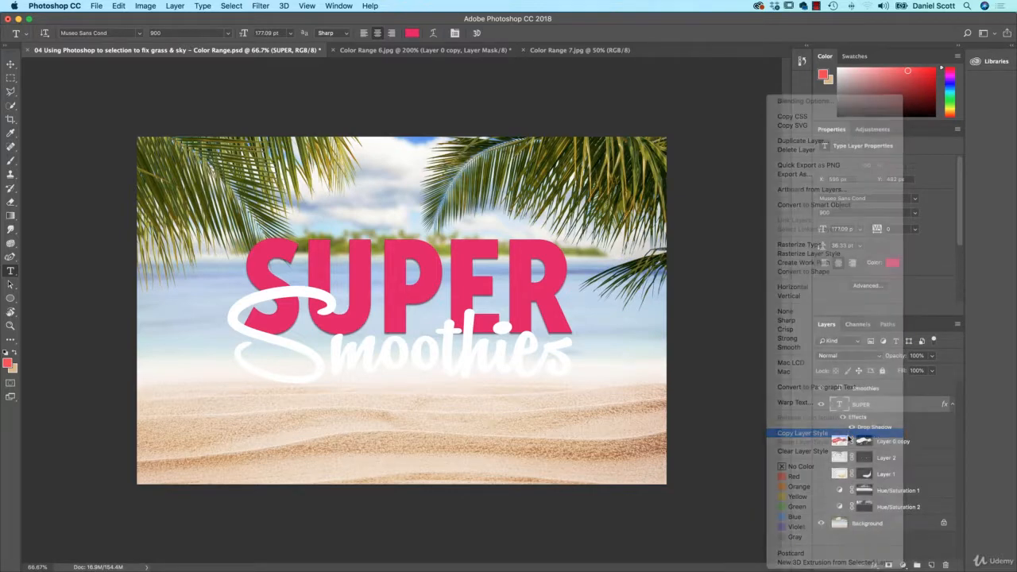
pyautogui.click(888, 390)
pyautogui.rightClick(888, 390)
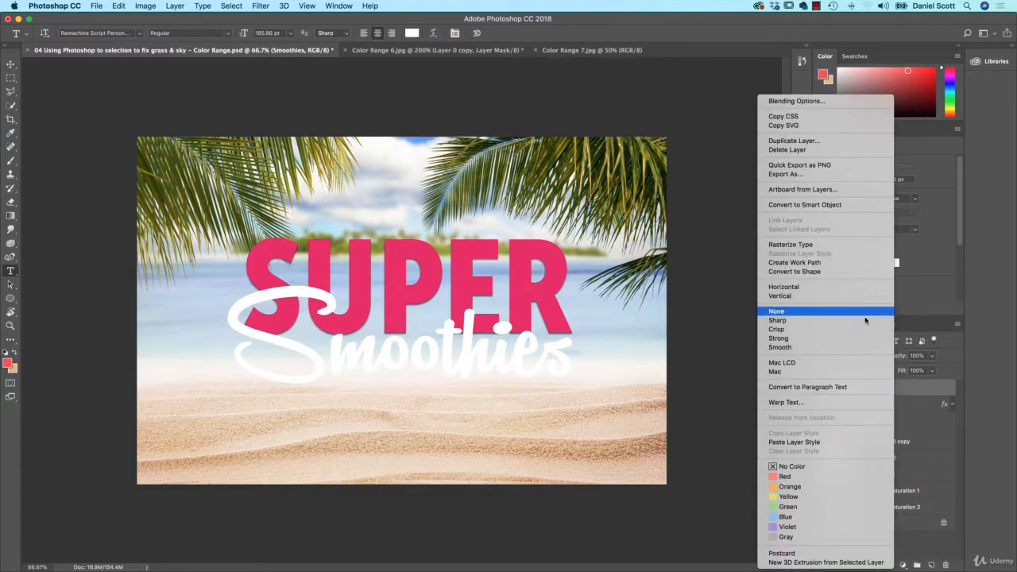
pyautogui.click(765, 442)
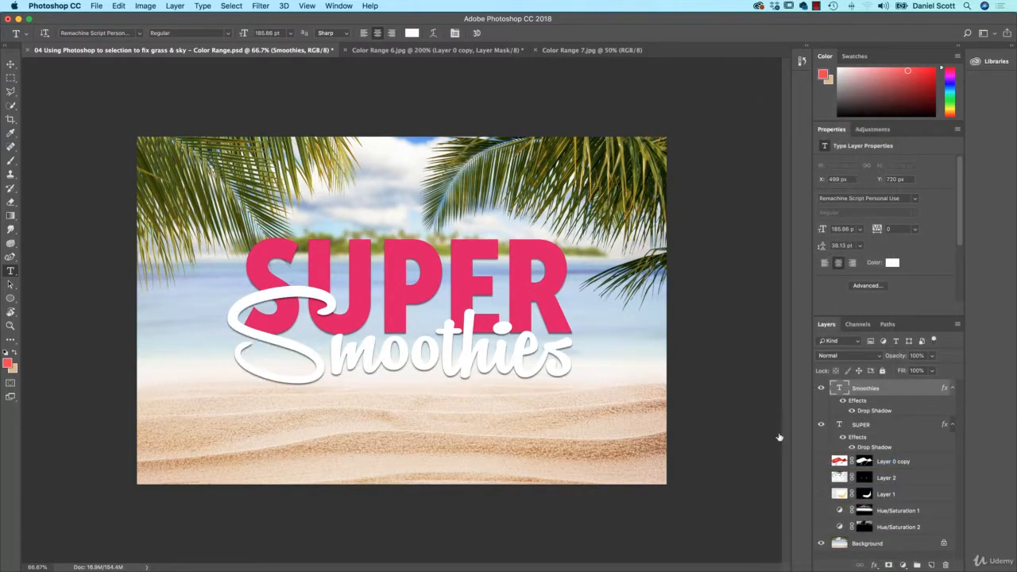
pyautogui.click(953, 389)
pyautogui.click(953, 405)
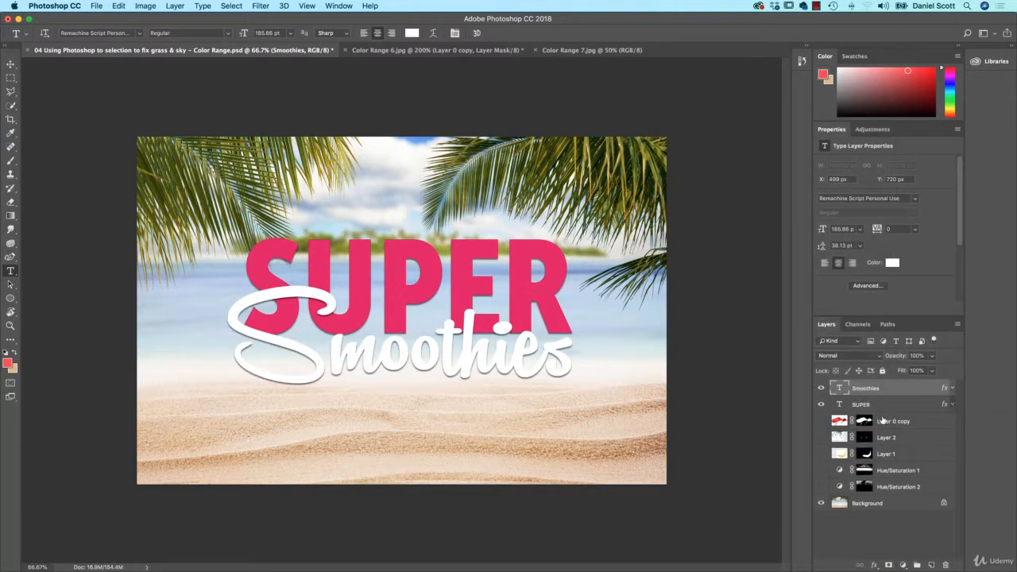
# Select the paint splash layer, Layer 0 copy, and make it visible
pyautogui.click(899, 423)
pyautogui.click(822, 422)
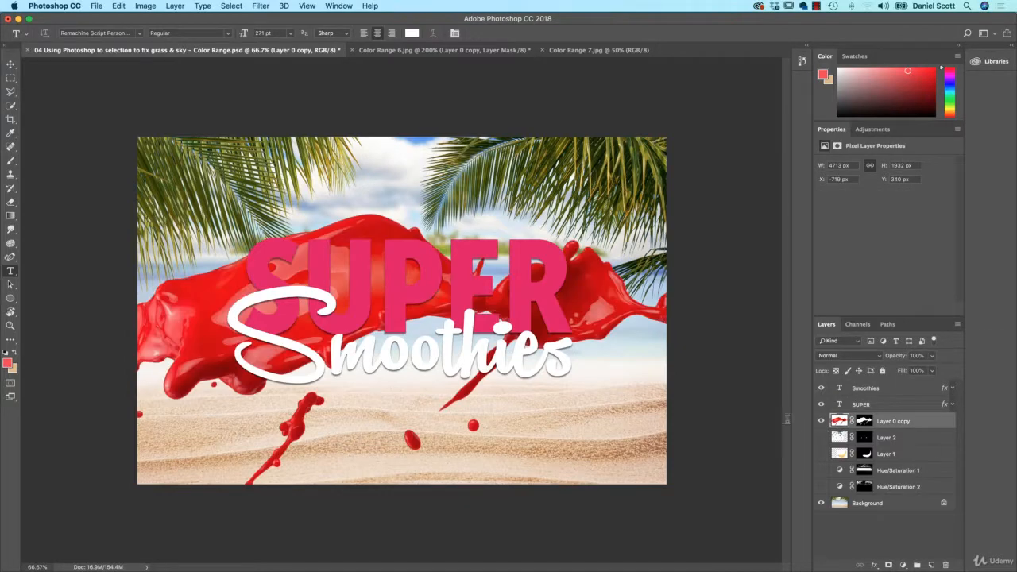
pyautogui.press('v')
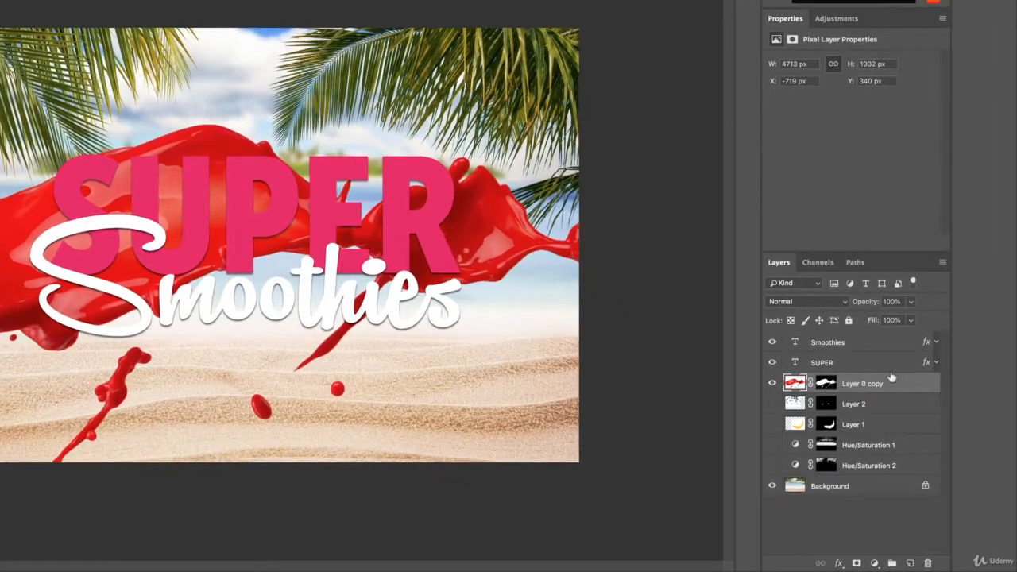
# Add a Hue/Saturation adjustment above the paint splash with Hue +56 and clip it to the splash layer
pyautogui.click(837, 19)
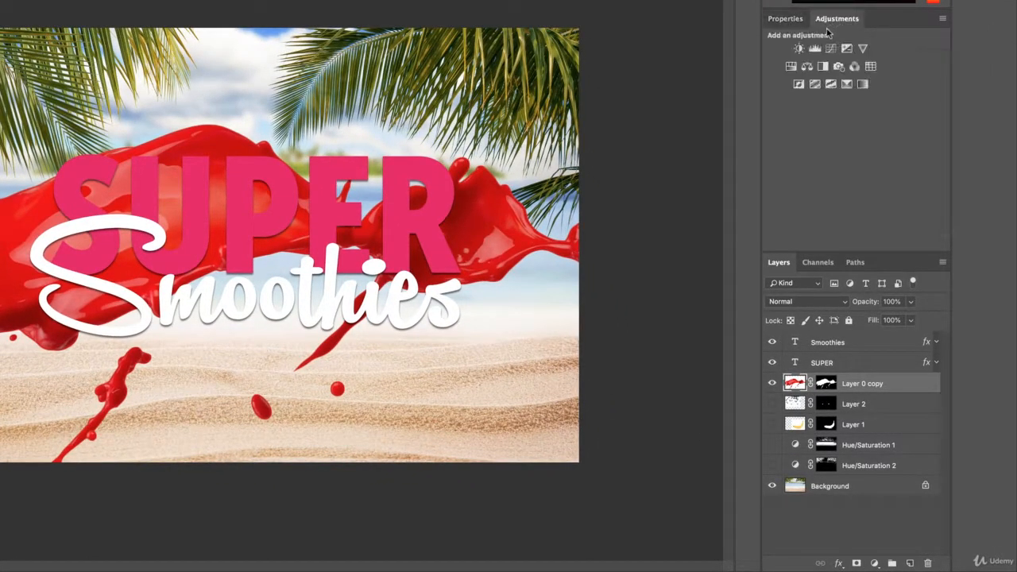
pyautogui.click(792, 67)
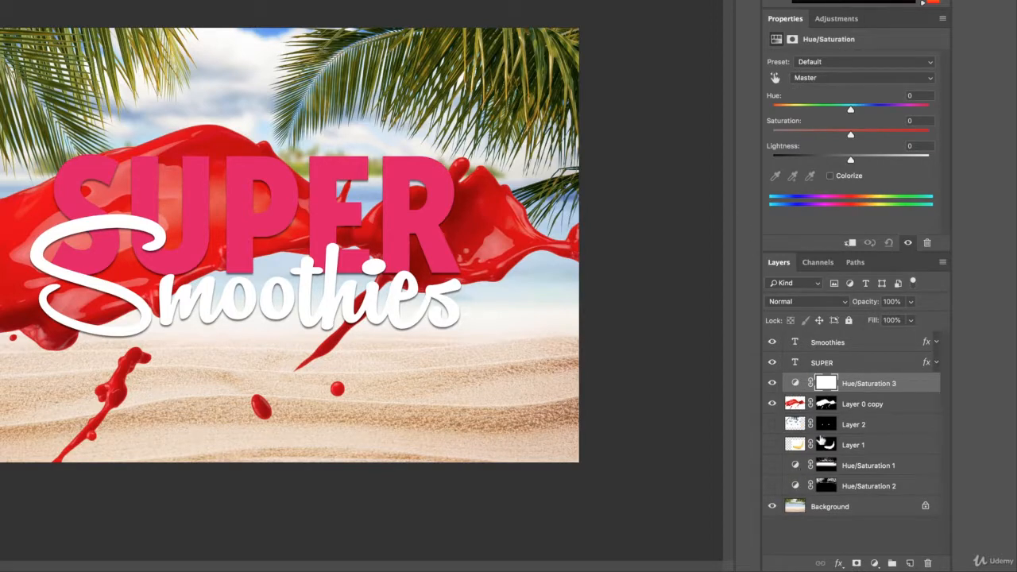
pyautogui.moveTo(851, 108); pyautogui.dragTo(889, 113)
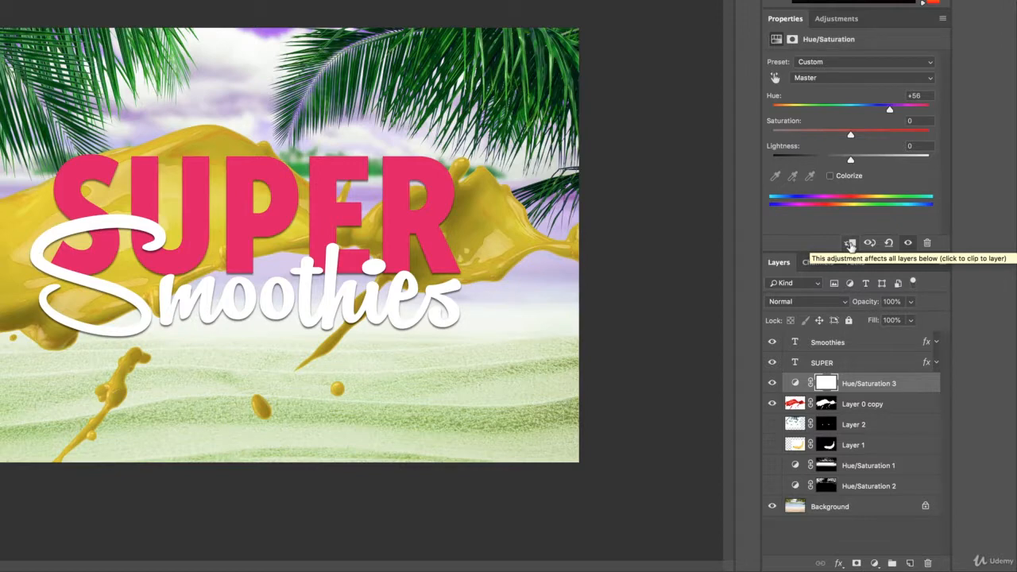
pyautogui.click(850, 244)
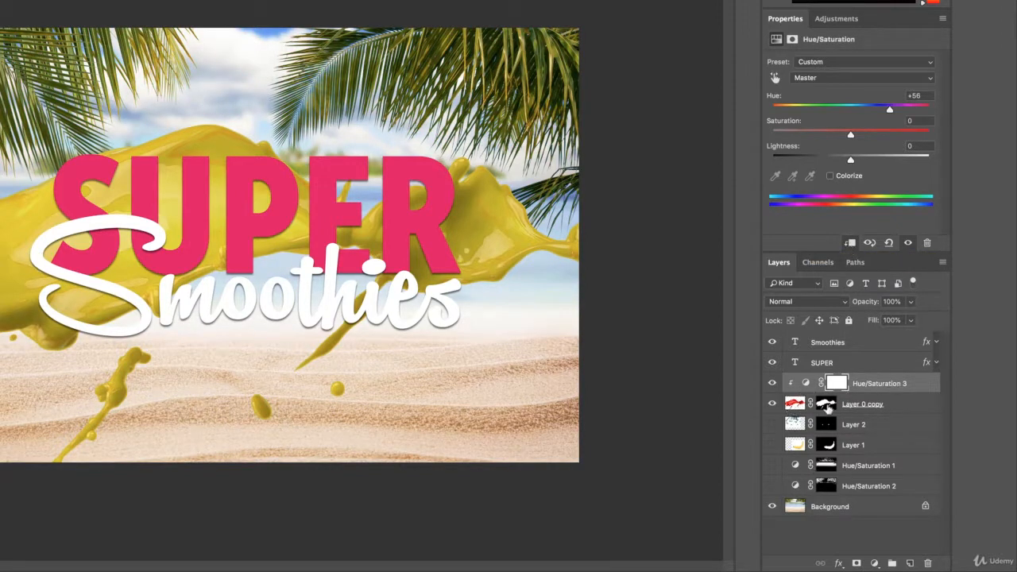
# Set the splash adjustment's Hue to +15 and make the Hue/Saturation 1 and Hue/Saturation 2 layers visible
pyautogui.moveTo(889, 109); pyautogui.dragTo(861, 111)
pyautogui.click(772, 486)
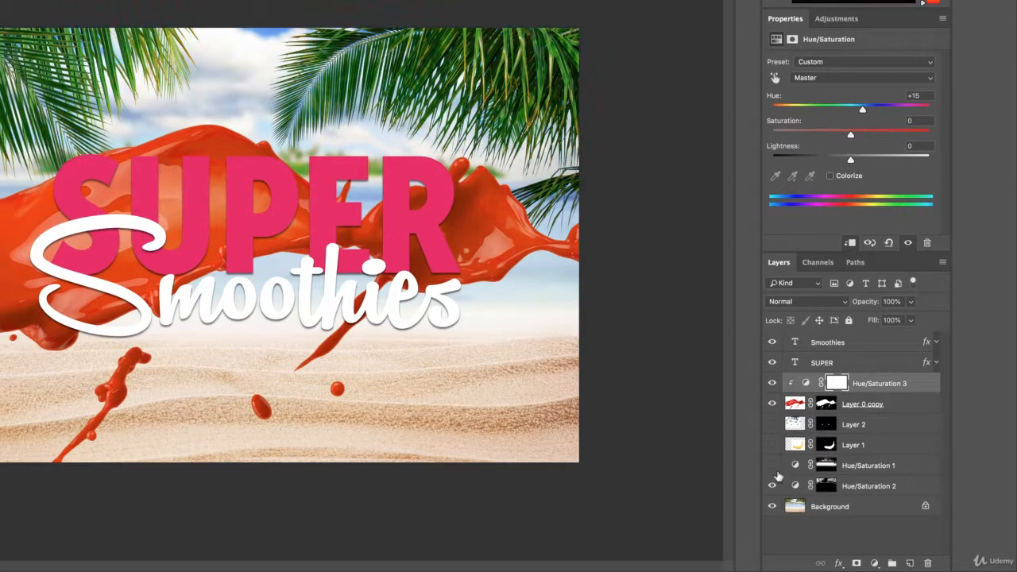
pyautogui.click(773, 465)
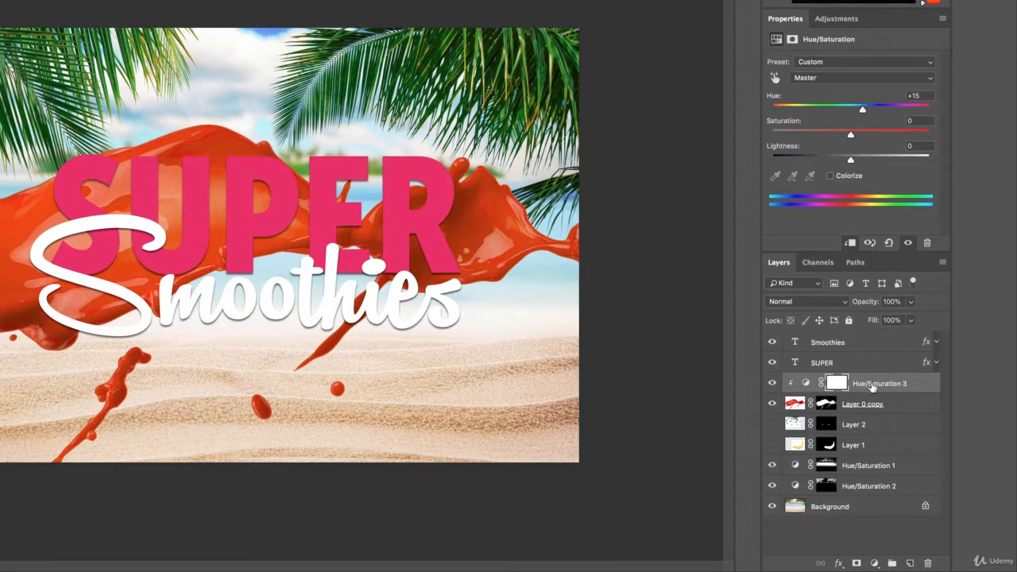
# Try Hue +56 and +45 on the splash, and colorize it yellow with Hue 57 and Saturation 100
pyautogui.moveTo(863, 112); pyautogui.dragTo(891, 117)
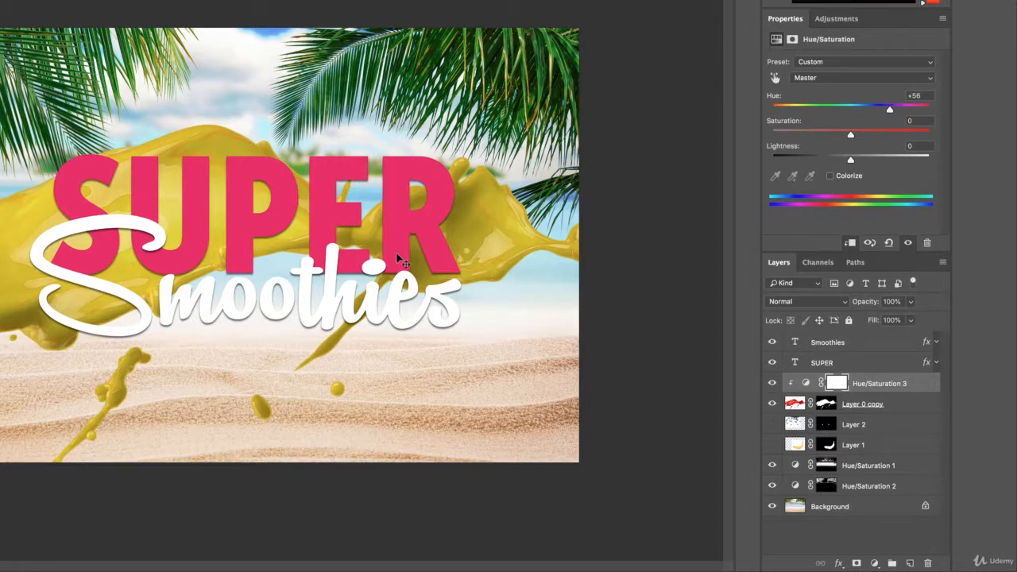
pyautogui.moveTo(895, 113); pyautogui.dragTo(887, 108)
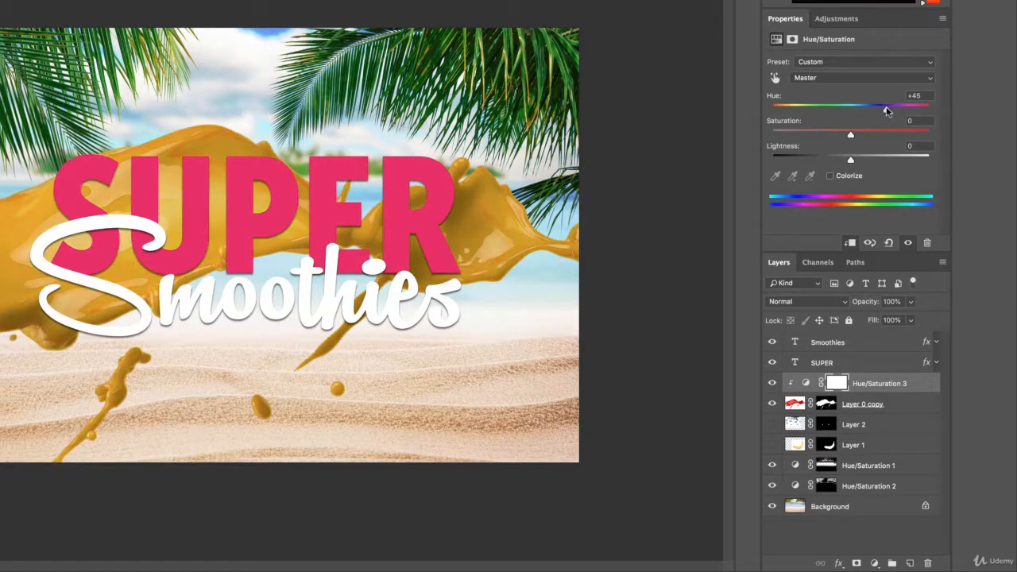
pyautogui.click(832, 176)
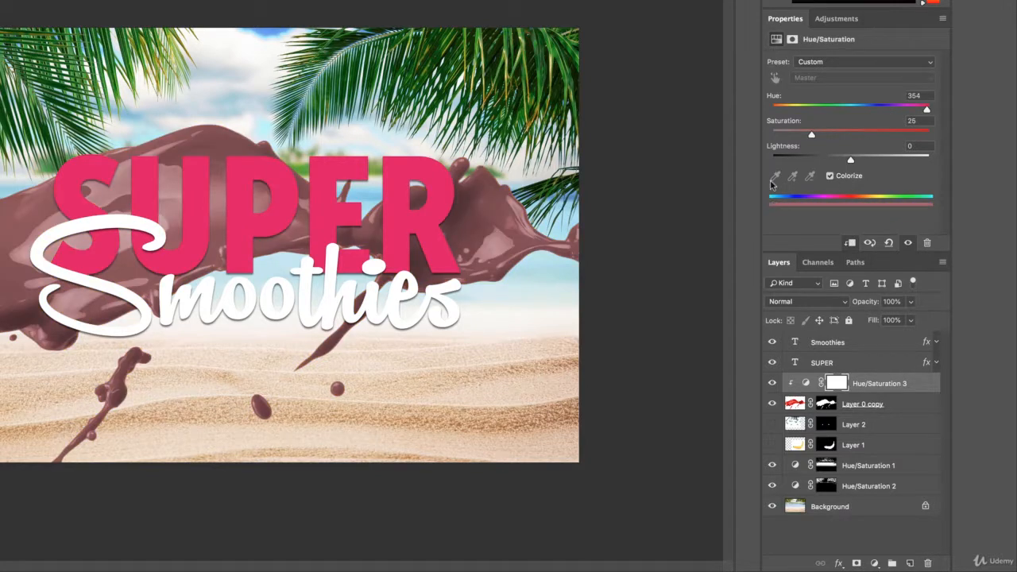
pyautogui.moveTo(834, 137); pyautogui.dragTo(981, 130)
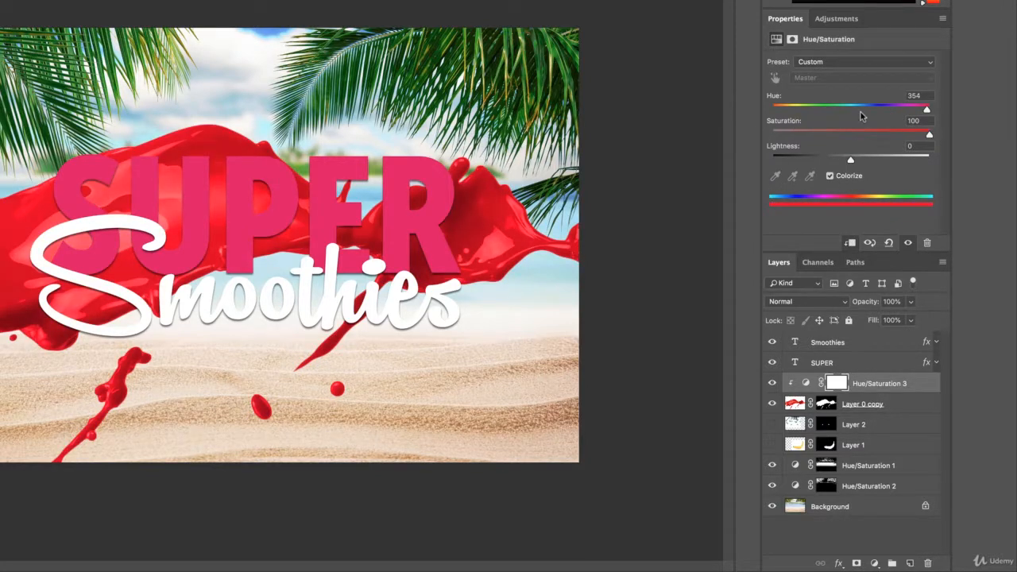
pyautogui.moveTo(847, 109)
pyautogui.mouseDown()
pyautogui.moveTo(892, 109)
pyautogui.moveTo(784, 116)
pyautogui.moveTo(797, 111)
pyautogui.mouseUp()
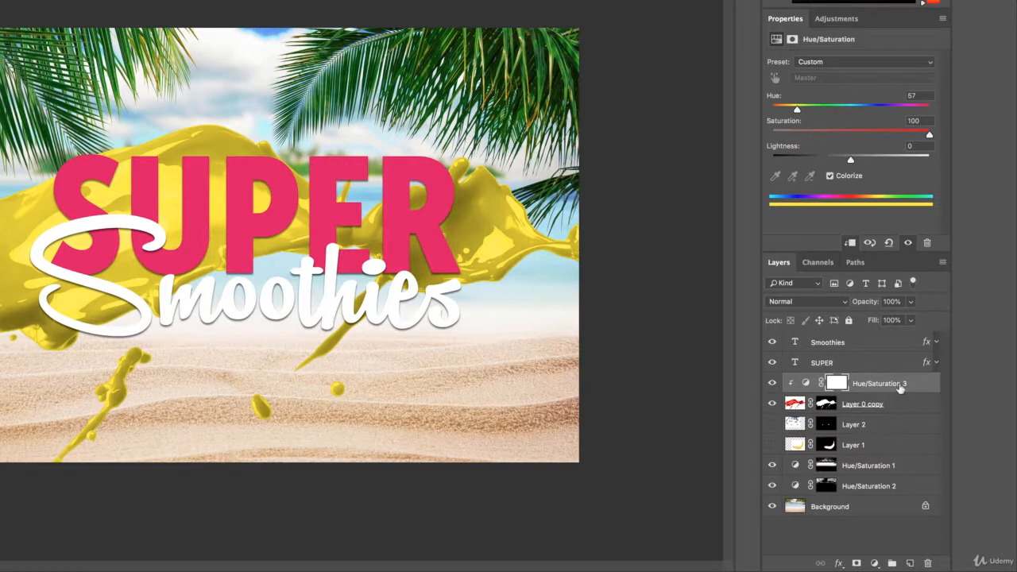
# Add a Levels adjustment clipped to the splash layer, with midtones at 2.36 and the white input level at 246
pyautogui.click(841, 18)
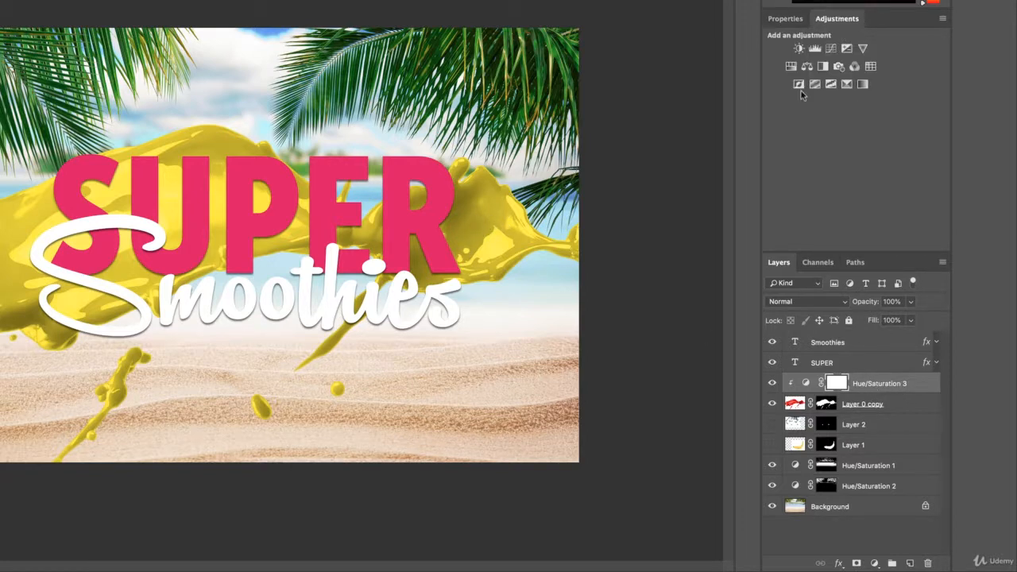
pyautogui.click(816, 49)
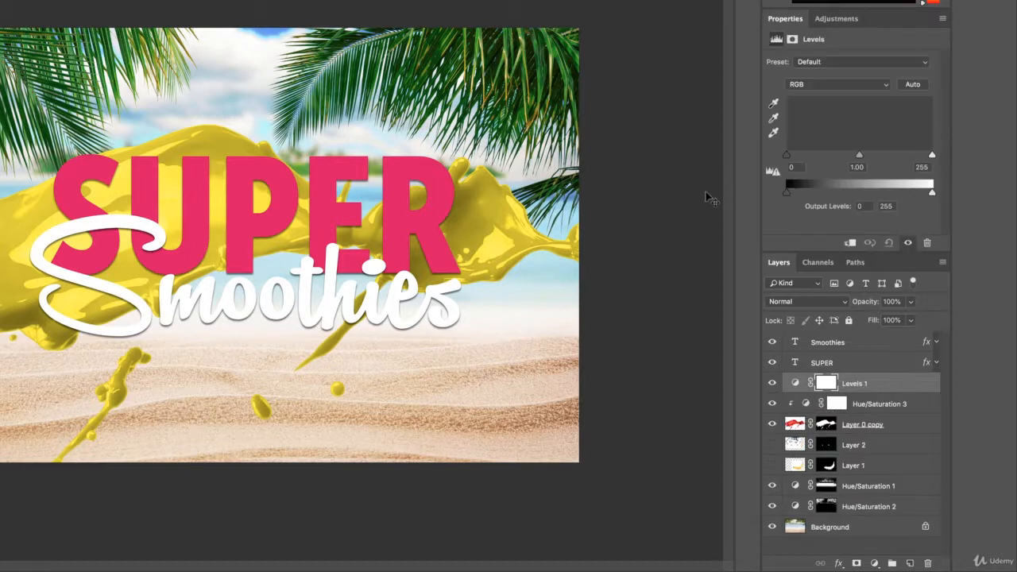
pyautogui.click(849, 244)
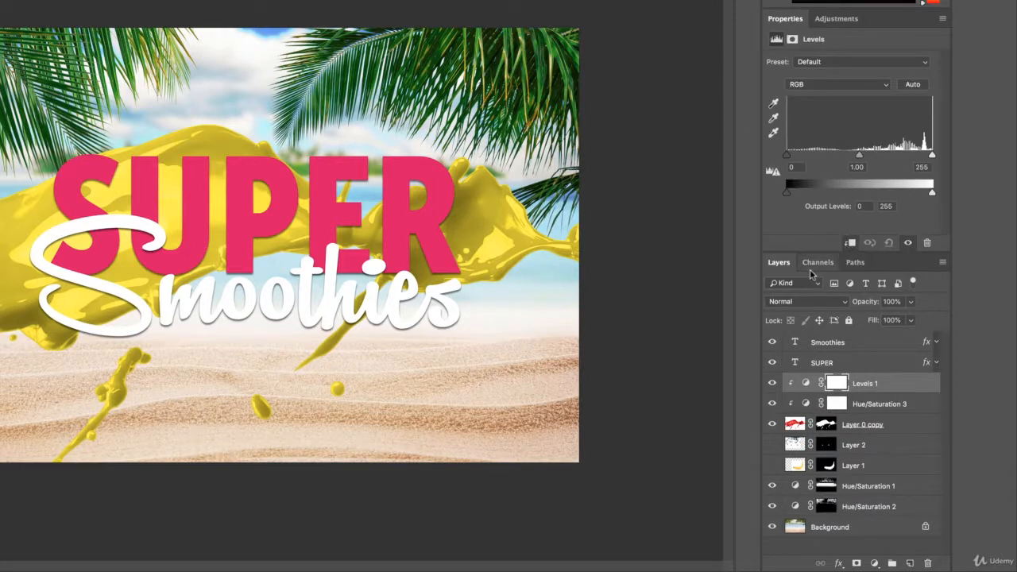
pyautogui.moveTo(860, 157); pyautogui.dragTo(761, 159)
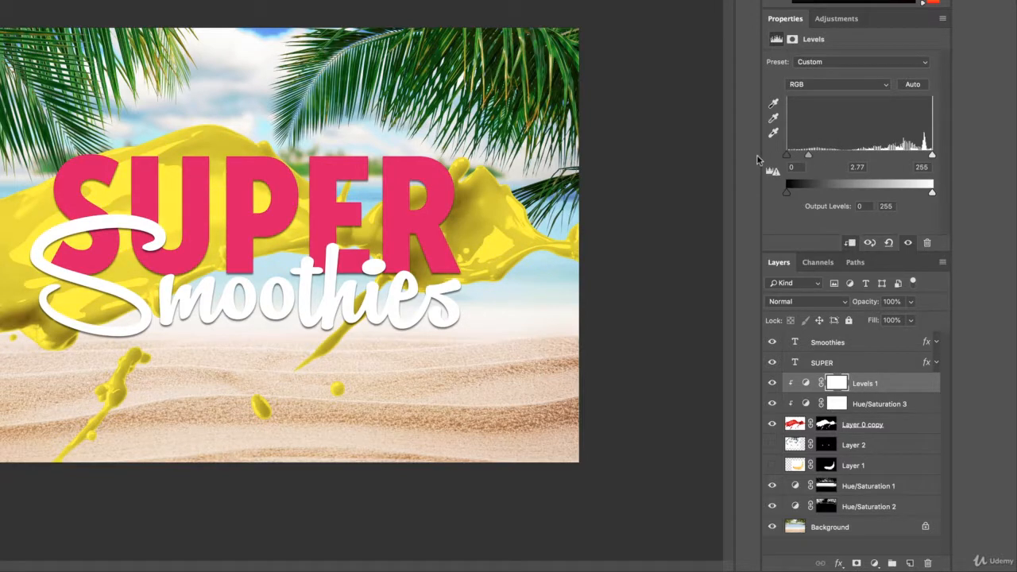
pyautogui.moveTo(932, 155)
pyautogui.mouseDown()
pyautogui.moveTo(897, 162)
pyautogui.moveTo(927, 158)
pyautogui.mouseUp()
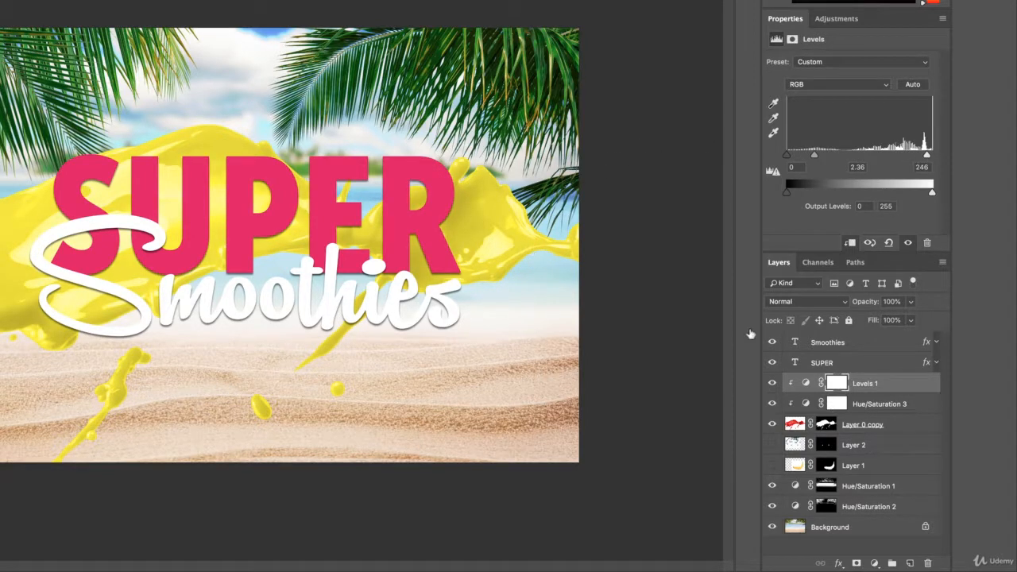
# Convert the paint splash layer, Layer 0 copy, to a smart object
pyautogui.click(910, 425)
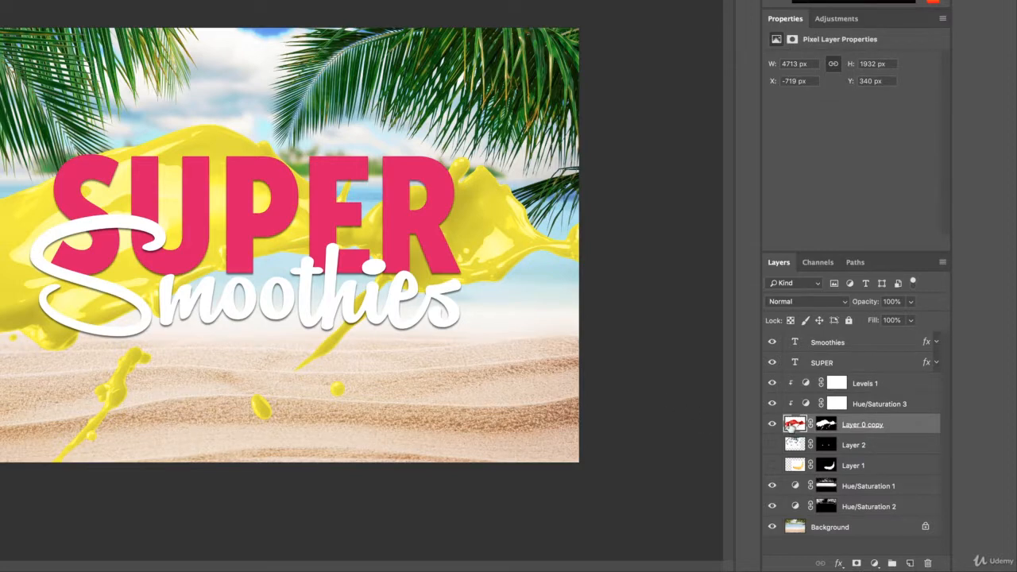
pyautogui.rightClick(903, 425)
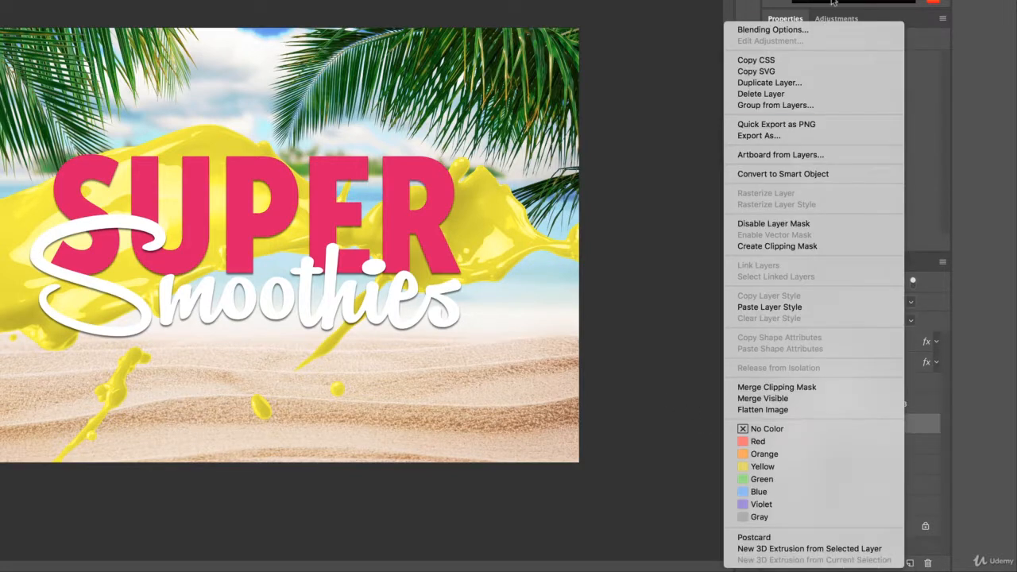
pyautogui.click(791, 174)
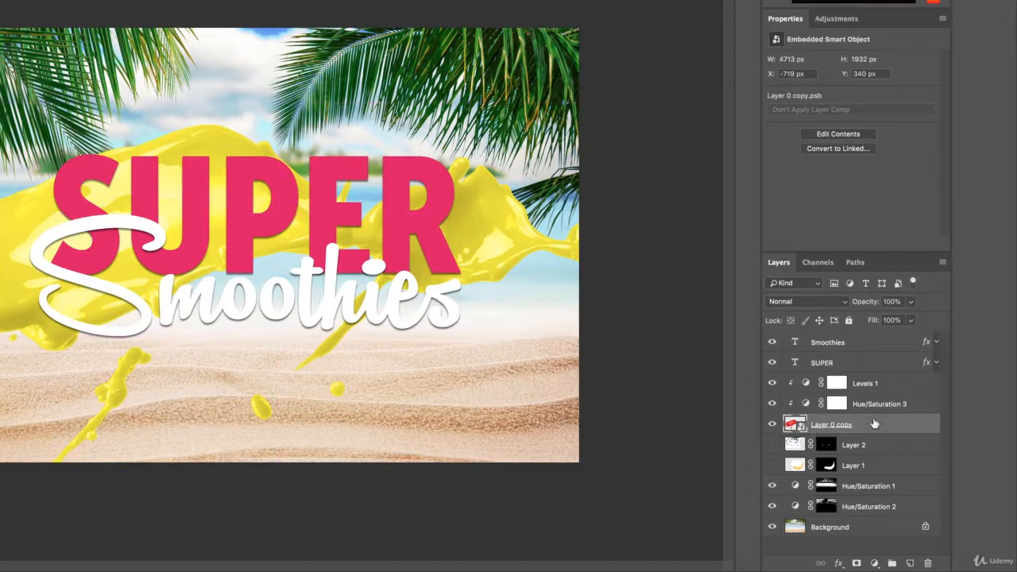
pyautogui.press('super+t')
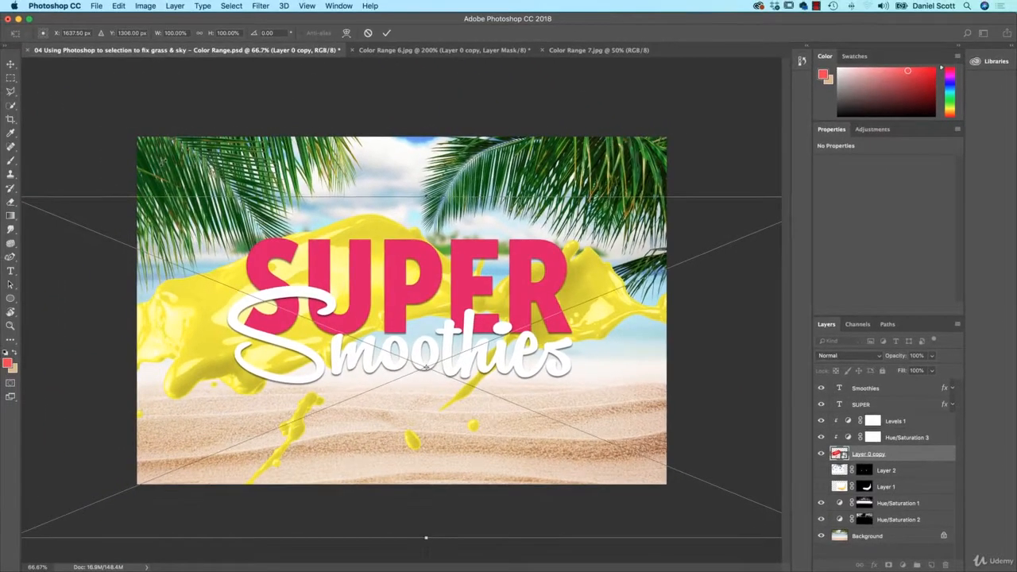
pyautogui.press('super+minus')
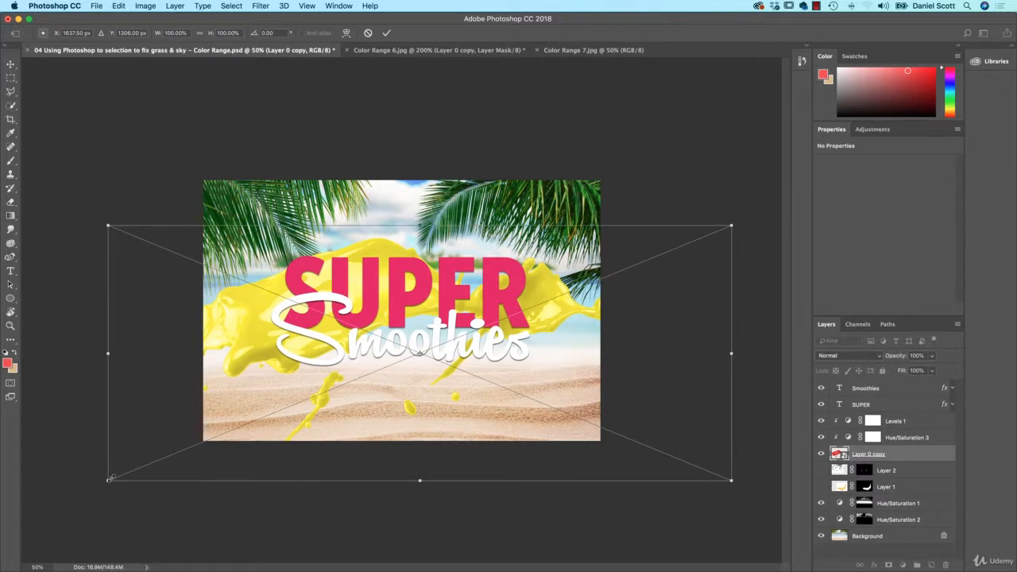
pyautogui.moveTo(109, 479); pyautogui.dragTo(249, 421)
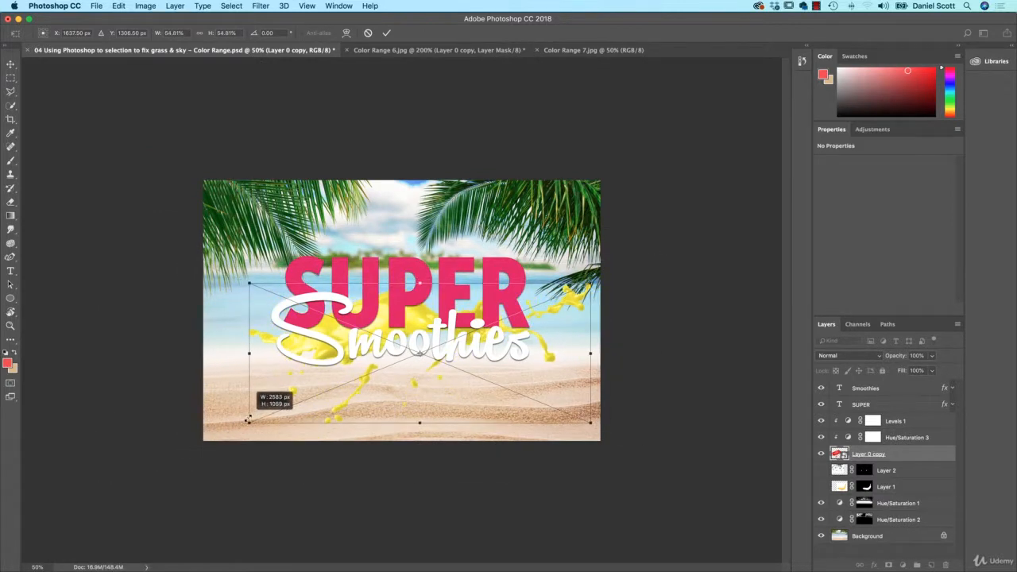
pyautogui.moveTo(327, 425)
pyautogui.mouseDown()
pyautogui.moveTo(329, 415)
pyautogui.moveTo(344, 425)
pyautogui.mouseUp()
pyautogui.press('Escape')
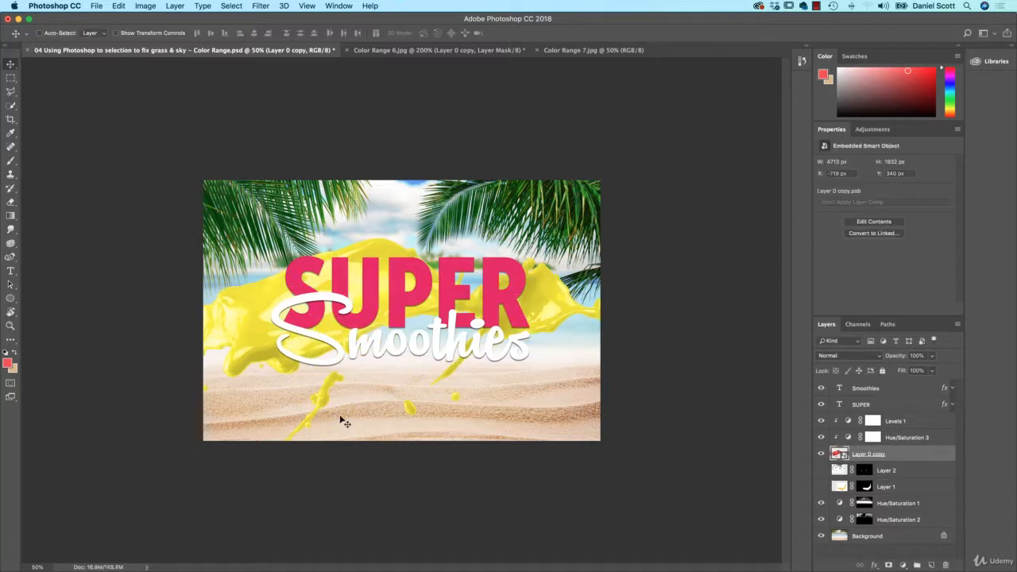
# Scale the splash smart object down to about 2813 × 1153 px and position it behind the title
pyautogui.press('super+t')
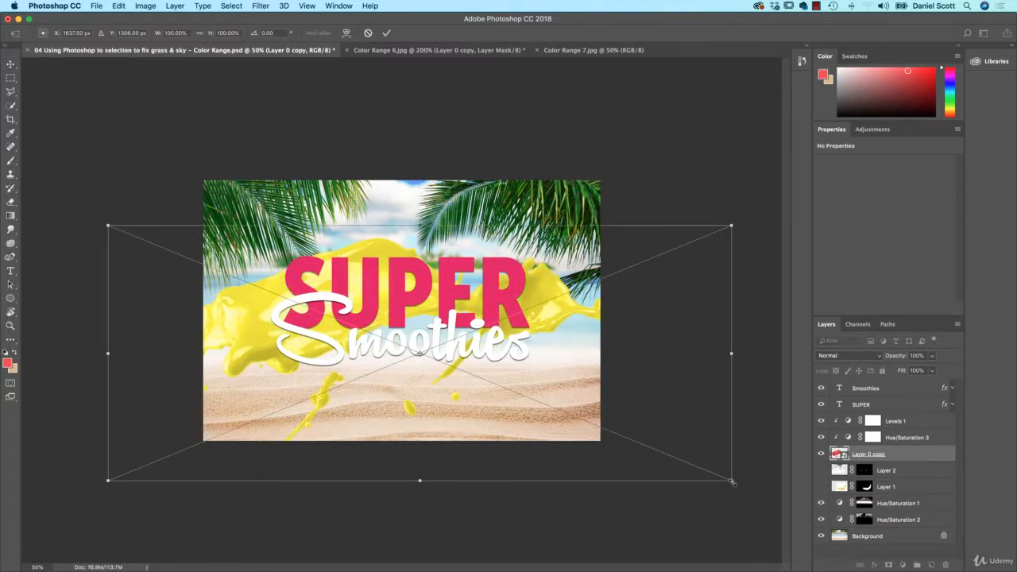
pyautogui.moveTo(732, 482); pyautogui.dragTo(609, 433)
pyautogui.moveTo(592, 306); pyautogui.dragTo(586, 270)
pyautogui.press('Return')
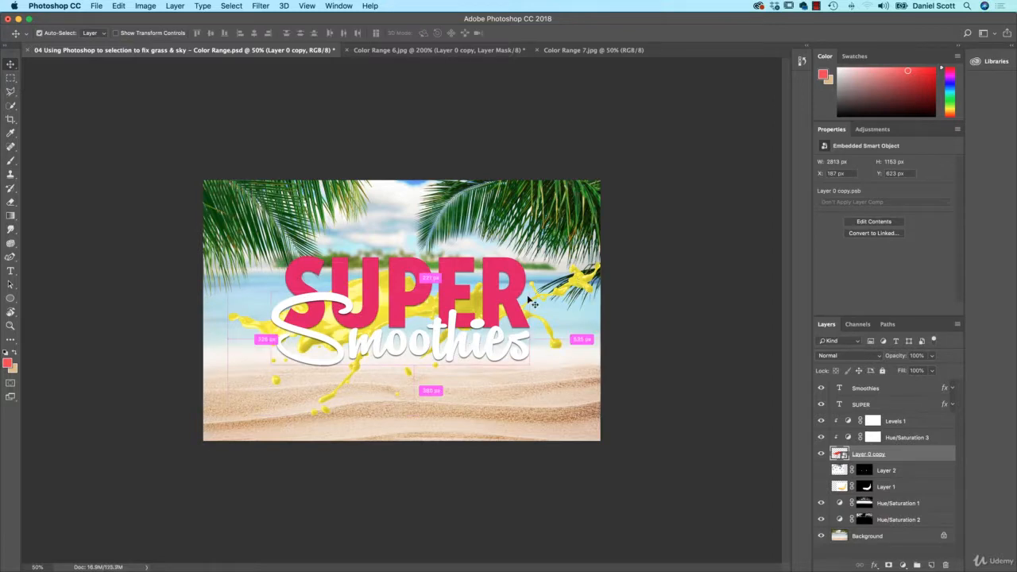
# Delete the R from the SUPER text layer and shift the remaining letters back over the start of Smoothies
pyautogui.press('super+plus')
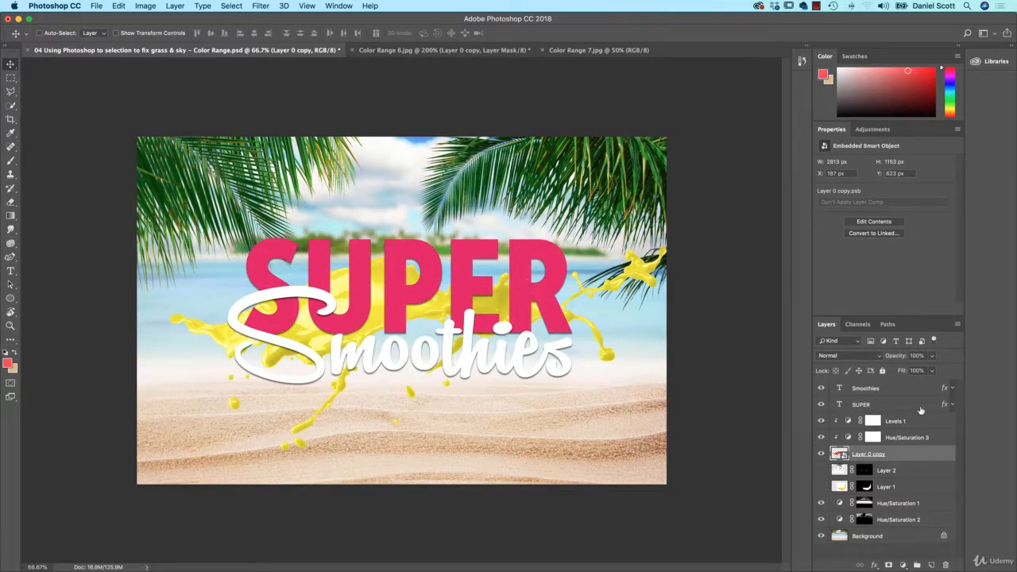
pyautogui.click(861, 407)
pyautogui.press('t')
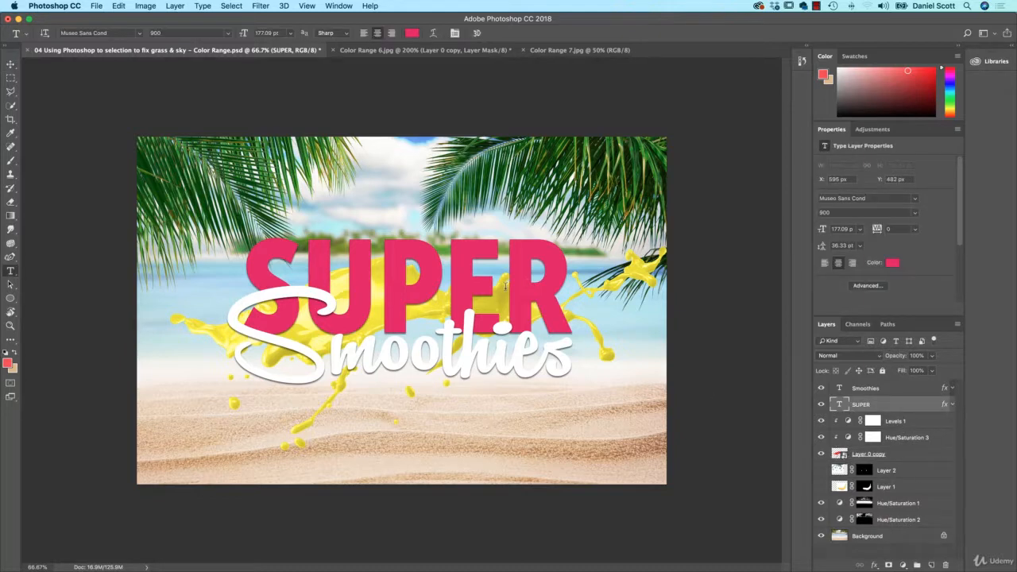
pyautogui.moveTo(505, 282); pyautogui.dragTo(563, 280)
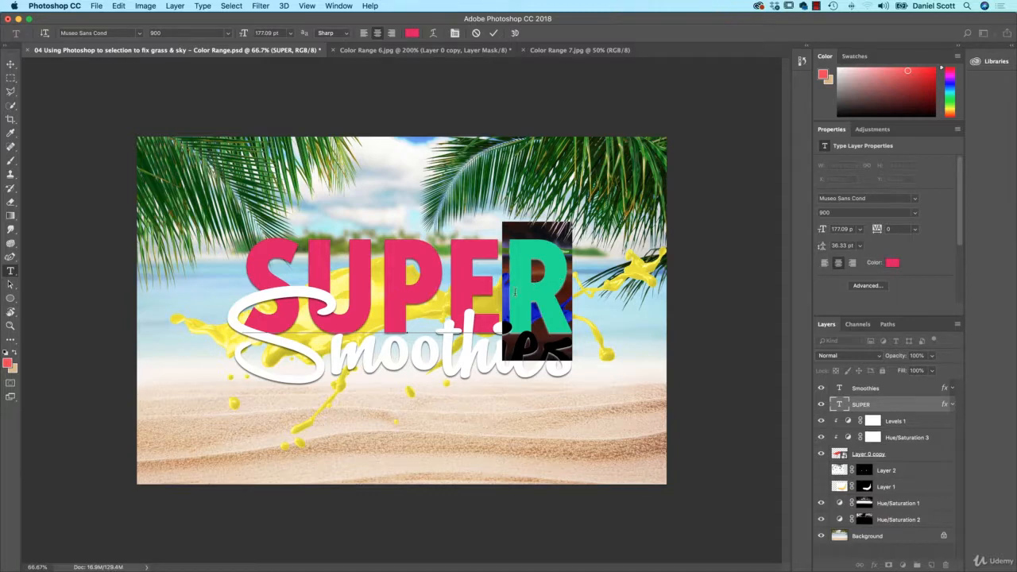
pyautogui.press('BackSpace')
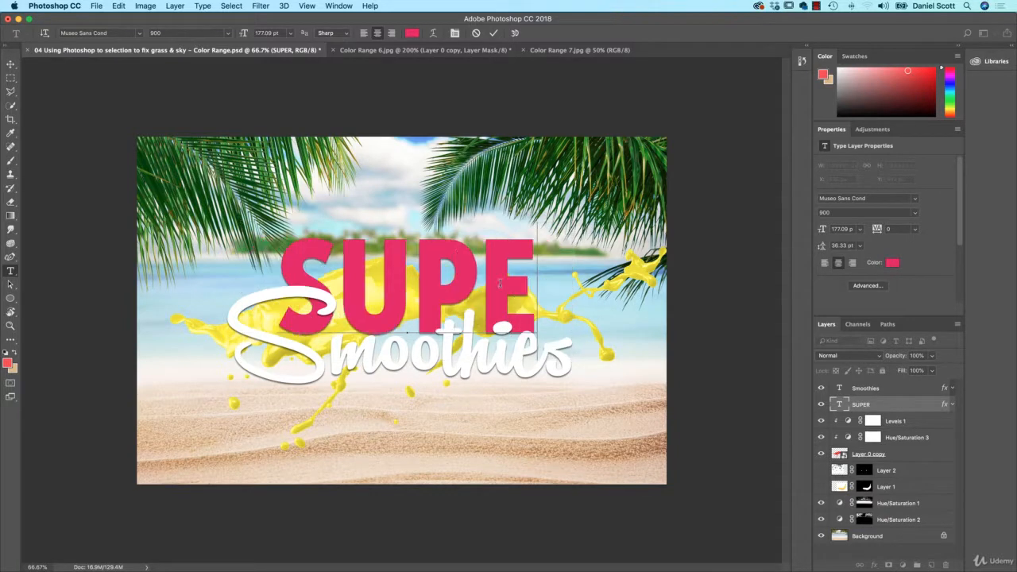
pyautogui.click(12, 63)
pyautogui.moveTo(504, 299); pyautogui.dragTo(464, 299)
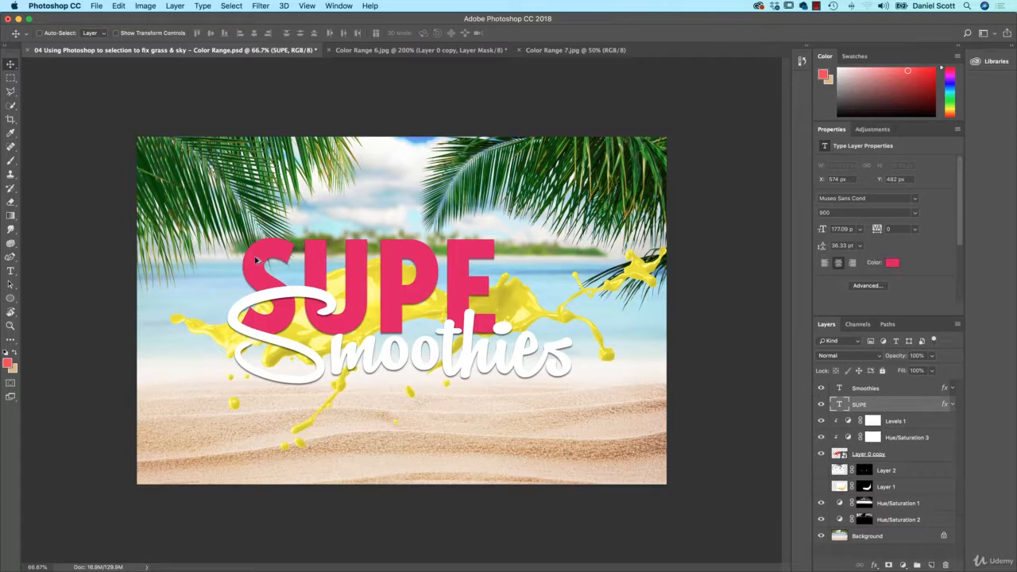
# Duplicate the SUPE text layer to its right and replace the copy's text with a left-aligned "R"
pyautogui.moveTo(255, 262); pyautogui.dragTo(525, 256)
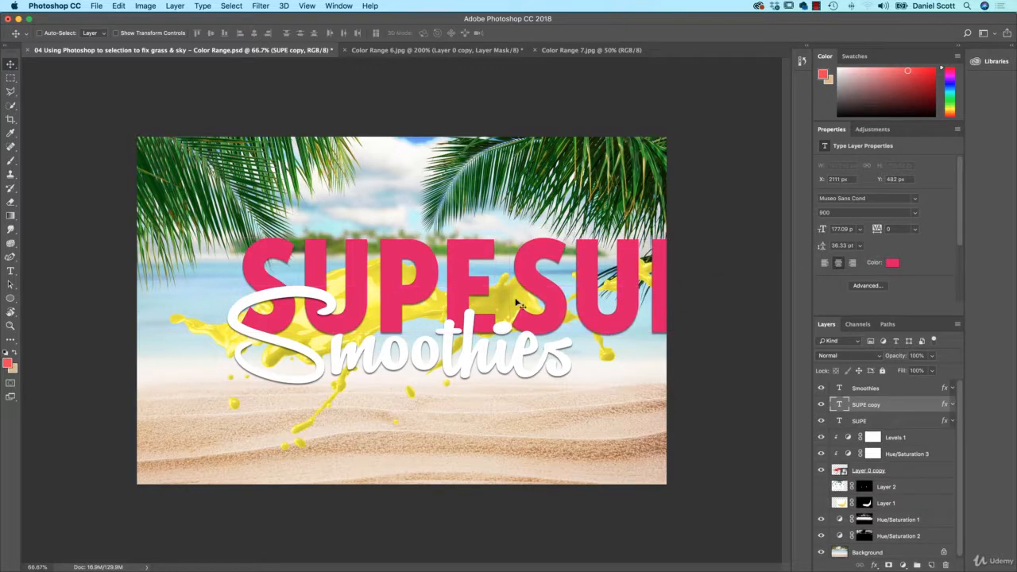
pyautogui.press('t')
pyautogui.click(568, 287)
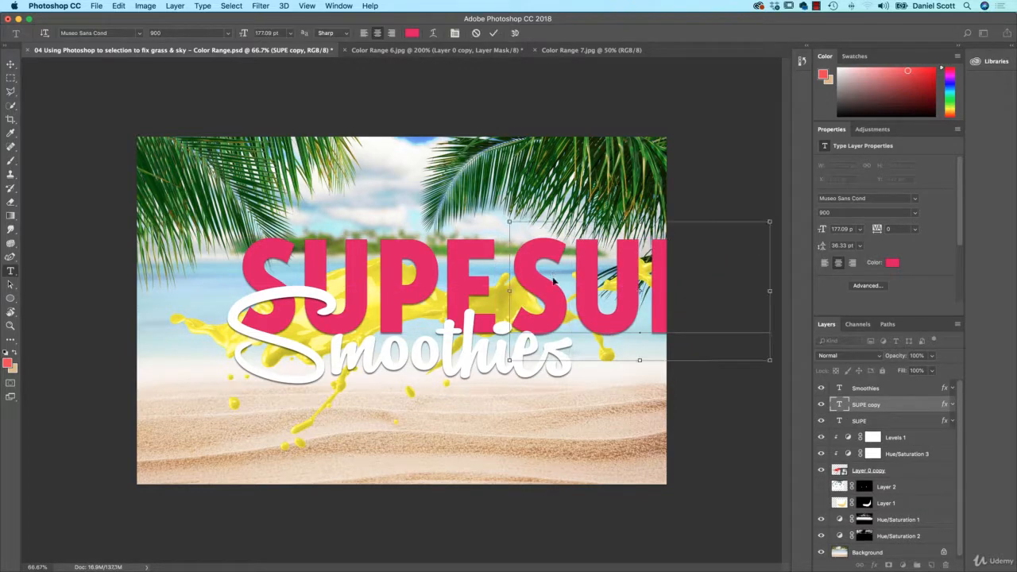
pyautogui.press('super+a')
pyautogui.click(824, 264)
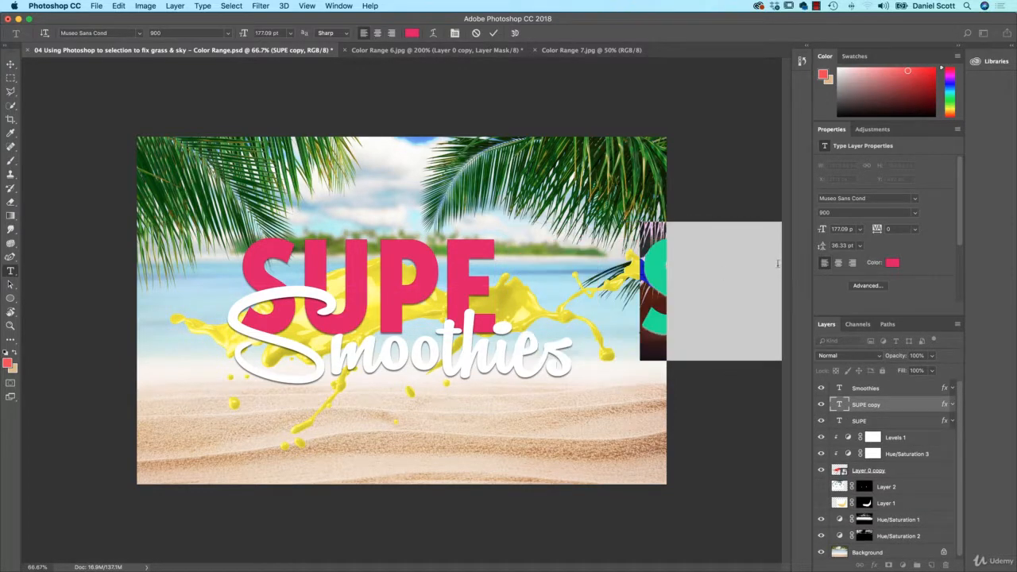
pyautogui.write('R')
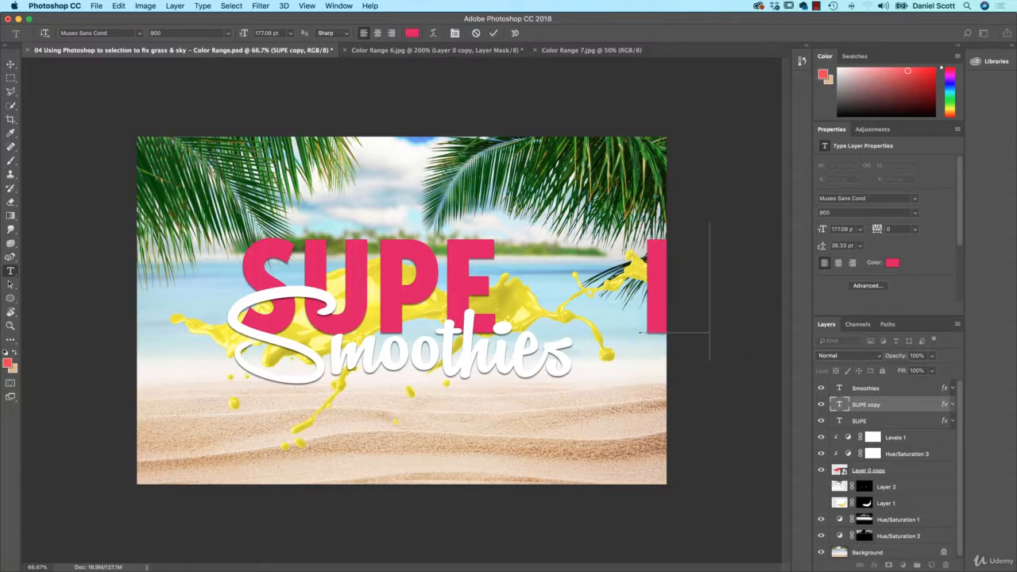
# Place the R right after SUPE to complete the word and move its layer beneath the splash, Layer 0 copy
pyautogui.click(10, 65)
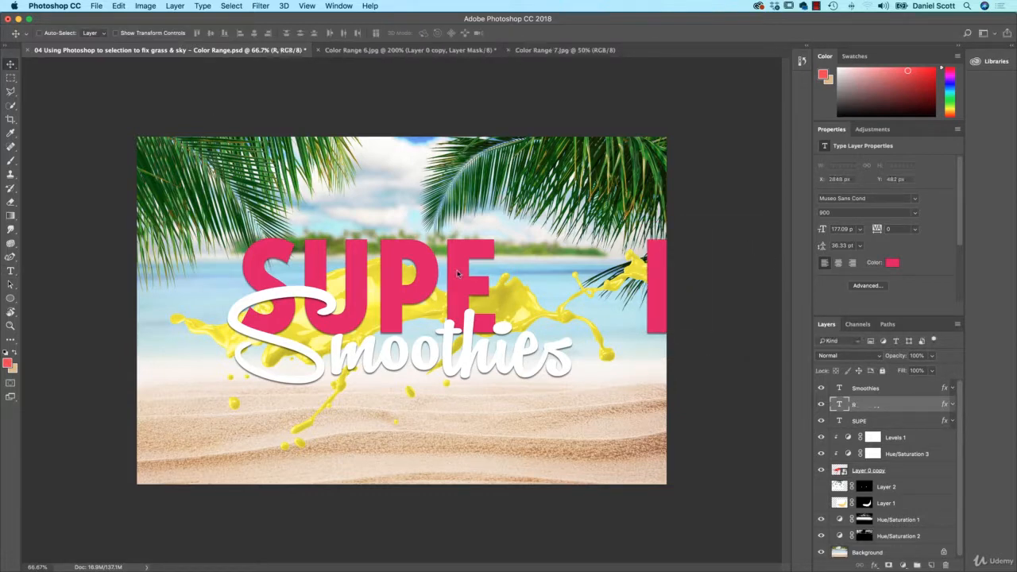
pyautogui.moveTo(688, 322); pyautogui.dragTo(543, 322)
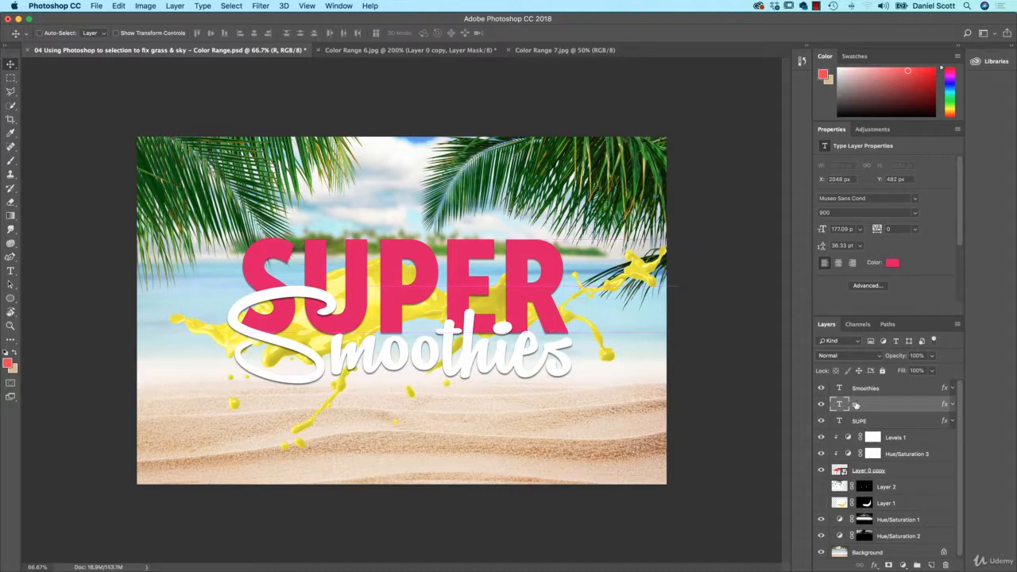
pyautogui.moveTo(865, 405); pyautogui.dragTo(867, 478)
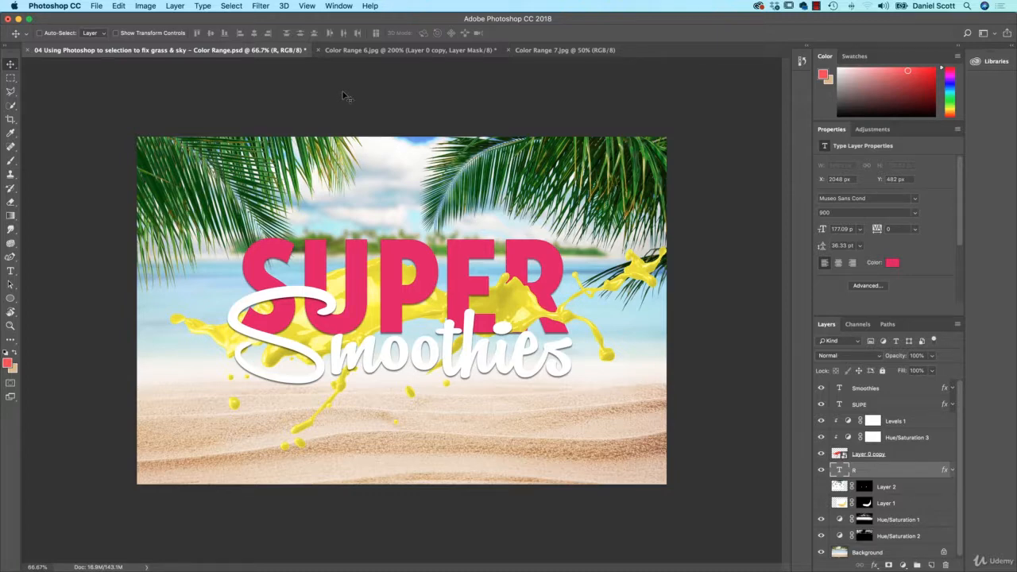
# Open the recent file 05 How to change the color of skin in Photoshop – Color Range.psd and compare its adjustments hidden and shown
pyautogui.click(98, 6)
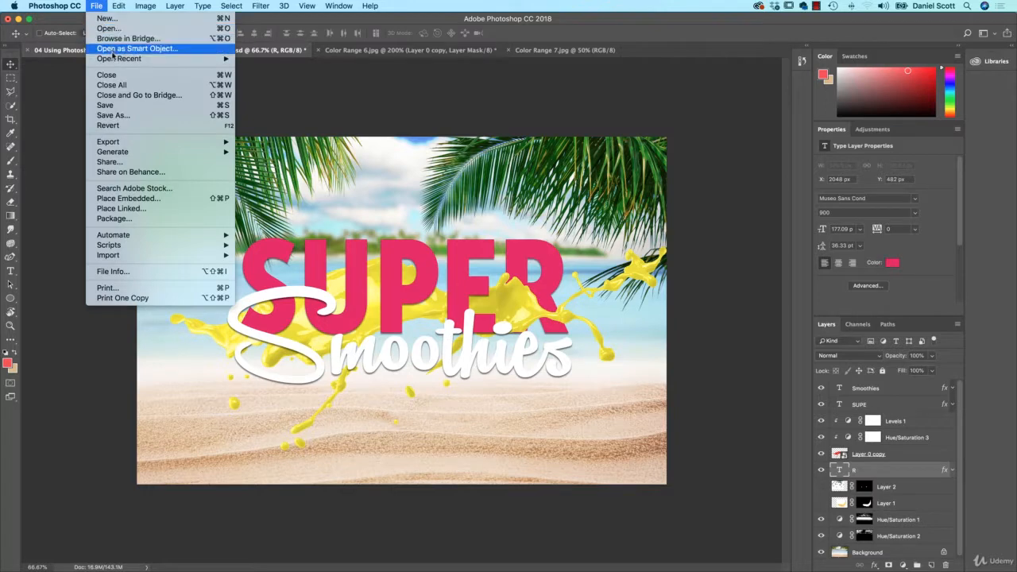
pyautogui.moveTo(128, 62)
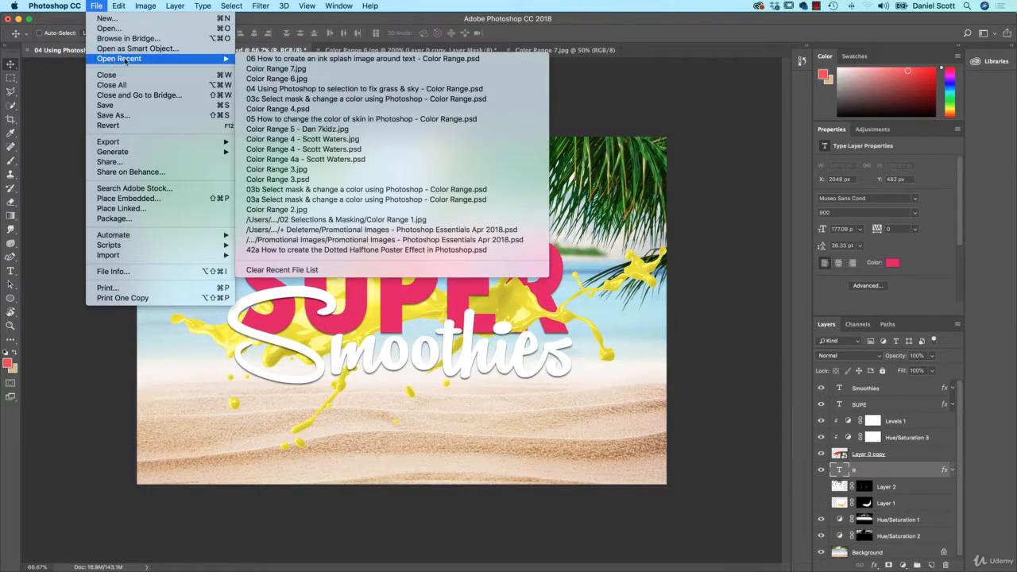
pyautogui.click(304, 119)
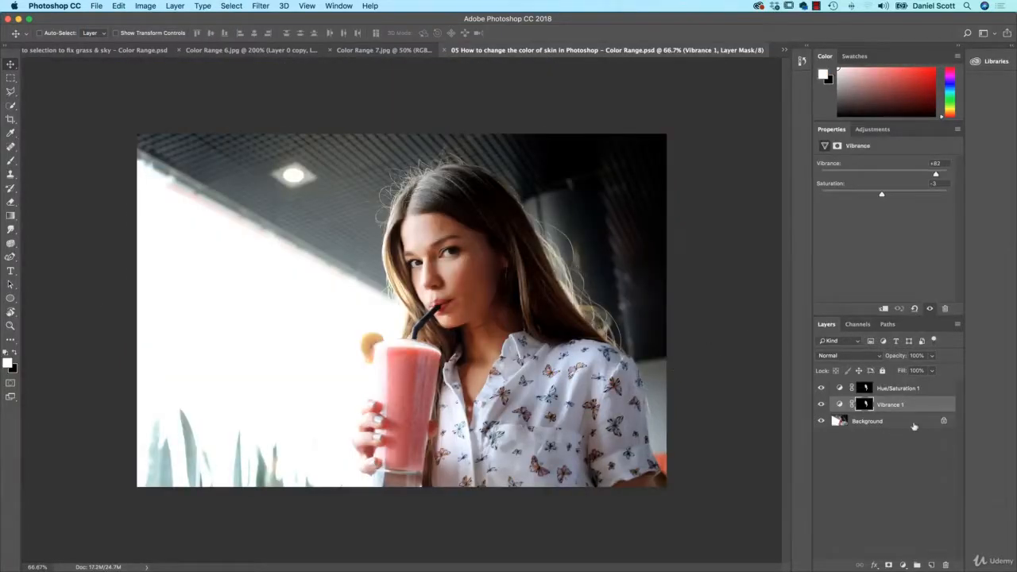
pyautogui.moveTo(825, 391)
pyautogui.mouseDown()
pyautogui.moveTo(824, 428)
pyautogui.moveTo(823, 396)
pyautogui.moveTo(823, 406)
pyautogui.mouseUp()
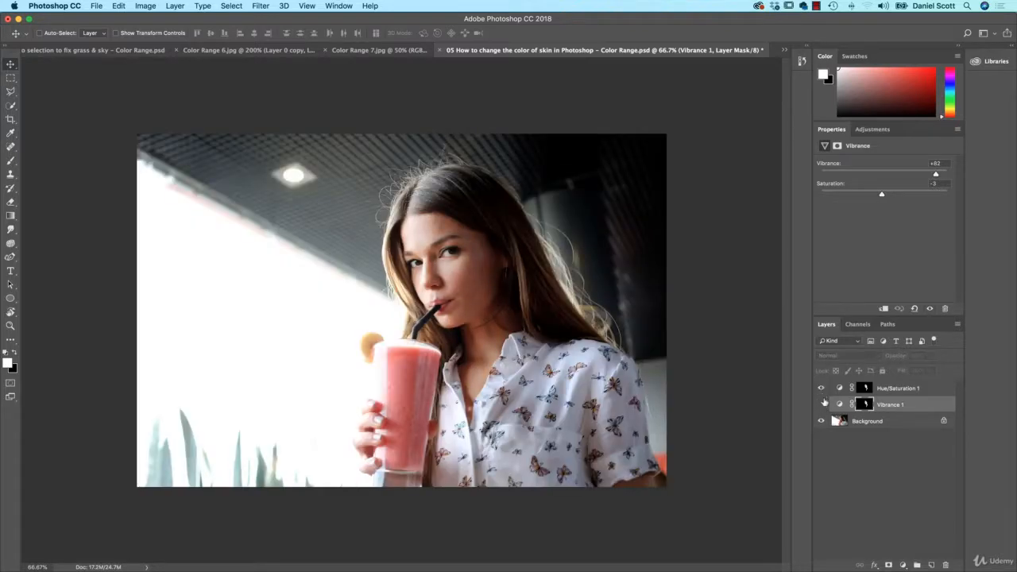
pyautogui.click(823, 404)
# Convert the Background, Vibrance 1 and Hue/Saturation 1 layers together into one smart object
pyautogui.click(884, 420)
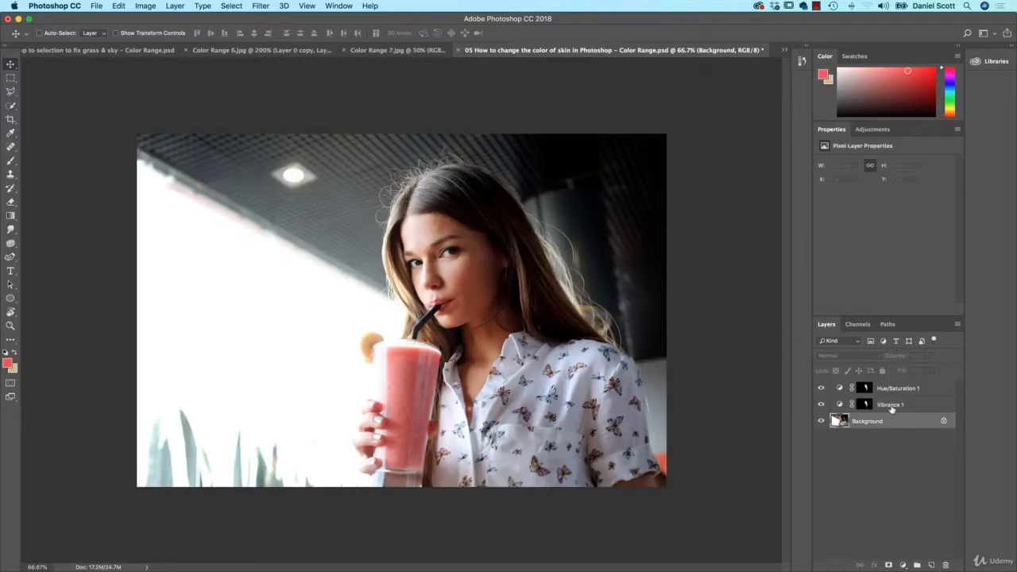
pyautogui.keyDown('shift'); pyautogui.click(910, 389); pyautogui.keyUp('shift')
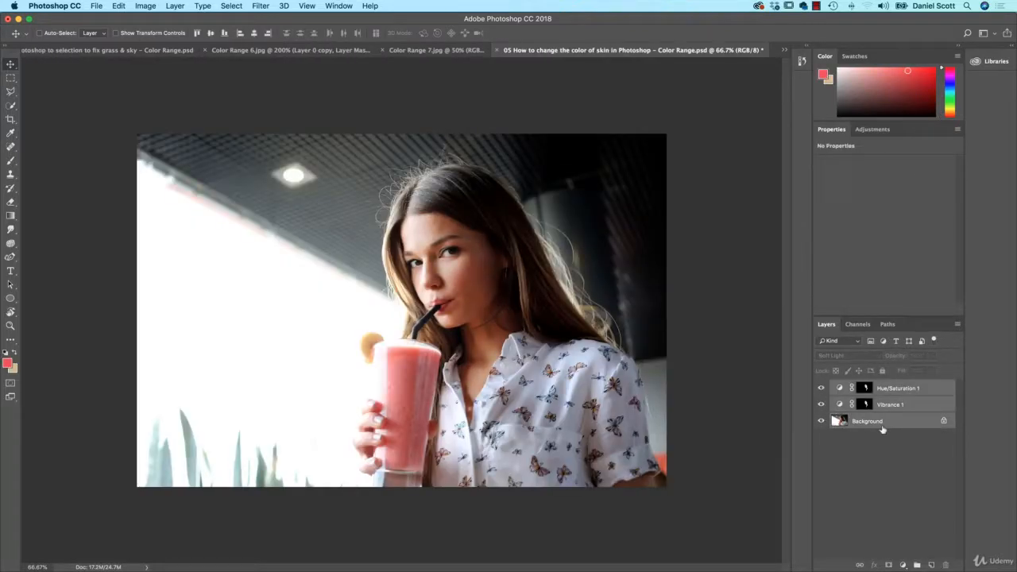
pyautogui.rightClick(941, 389)
pyautogui.click(839, 258)
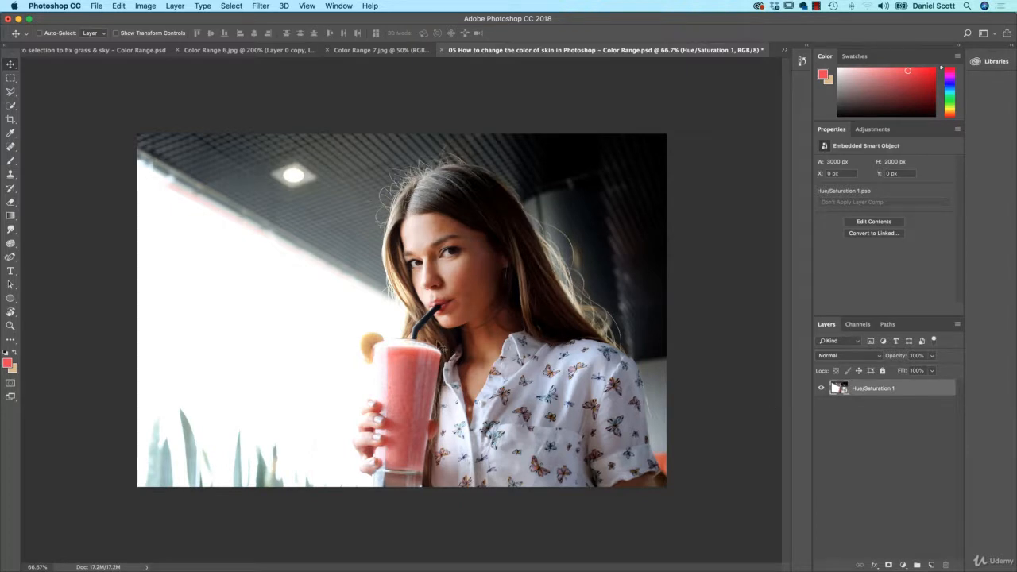
# Copy the smoothie-drinking photo's smart object into the beach composite, 04 Using Photoshop to selection to fix grass & sky – Color Range.psd
pyautogui.moveTo(509, 364); pyautogui.dragTo(341, 65)
pyautogui.moveTo(254, 57); pyautogui.dragTo(258, 62)
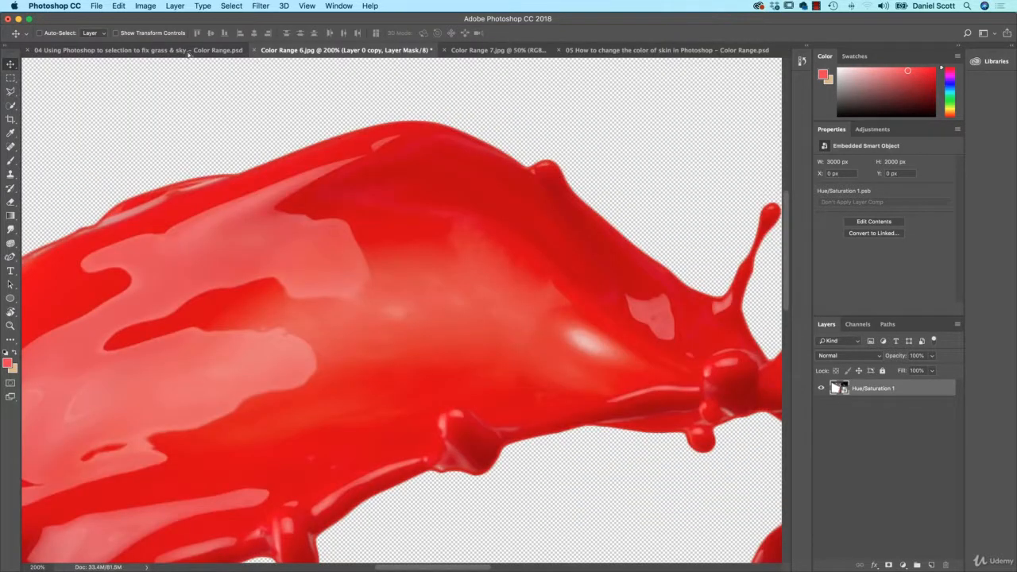
pyautogui.moveTo(188, 53); pyautogui.dragTo(185, 52)
pyautogui.moveTo(404, 253); pyautogui.dragTo(404, 254)
# Scale the placed photo to about 1129 × 752 px and position it over the sand below the title
pyautogui.hotkey('ctrl', 't')
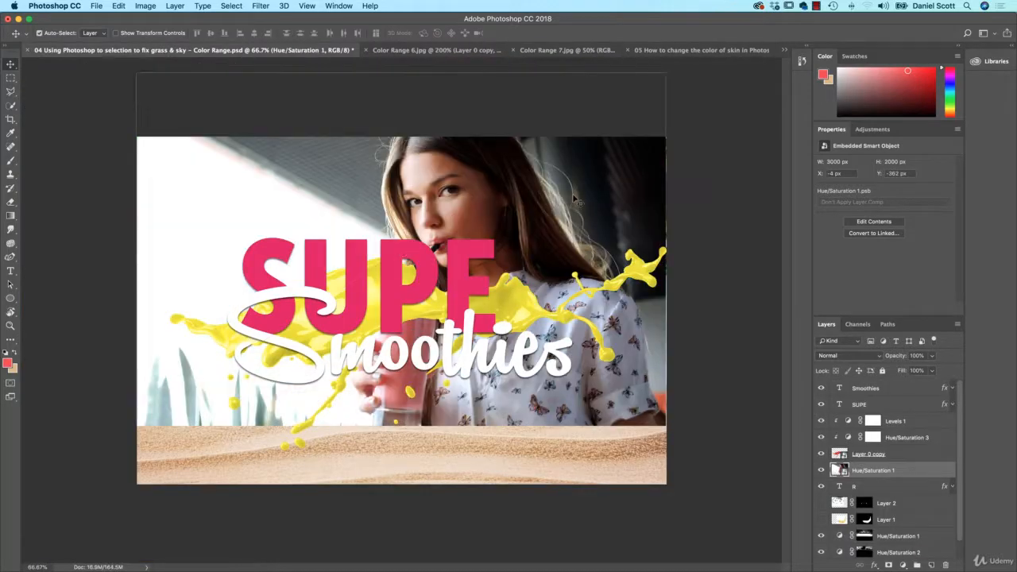
pyautogui.moveTo(665, 73); pyautogui.dragTo(501, 185)
pyautogui.moveTo(402, 205); pyautogui.dragTo(380, 347)
pyautogui.press('Return')
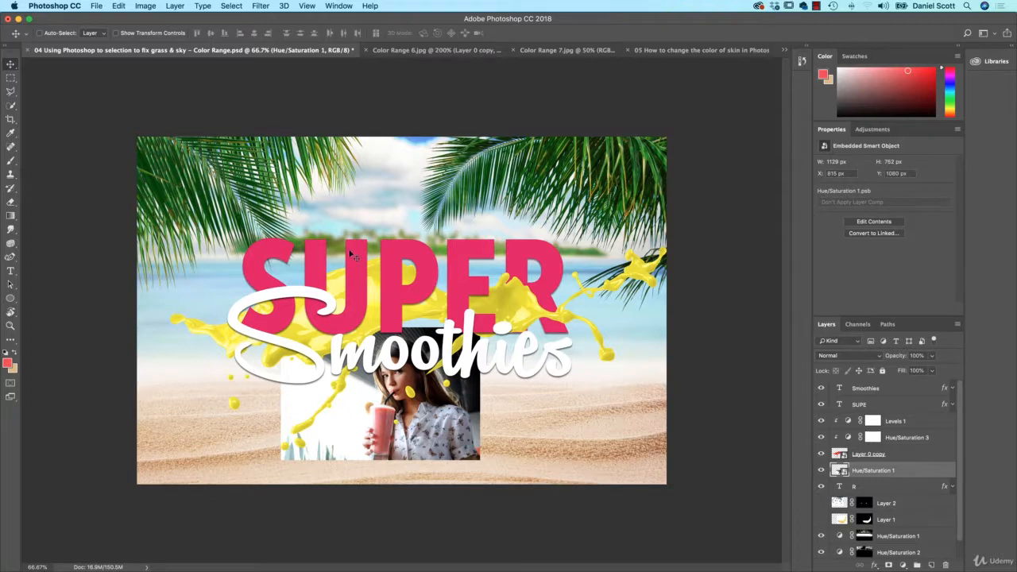
# Try the photo layer at the bottom of the layer stack and bring it to the top
pyautogui.click(10, 298)
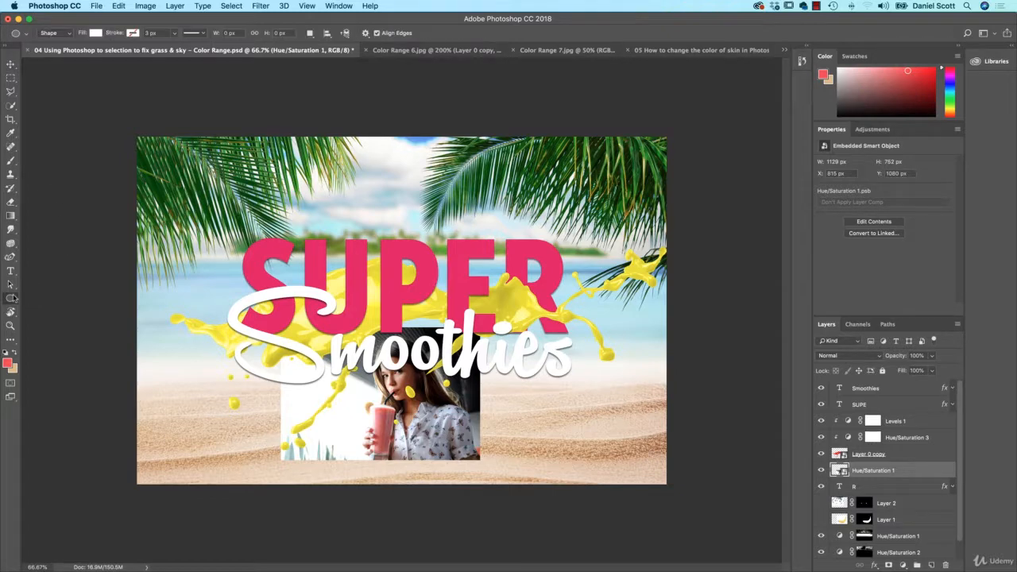
pyautogui.click(11, 64)
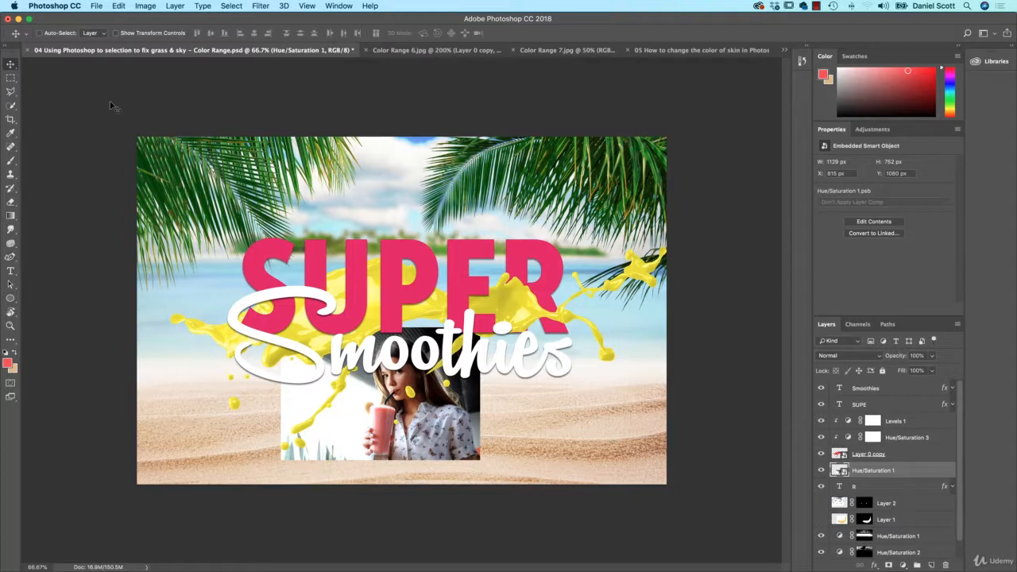
pyautogui.press('super+shift+bracketright')
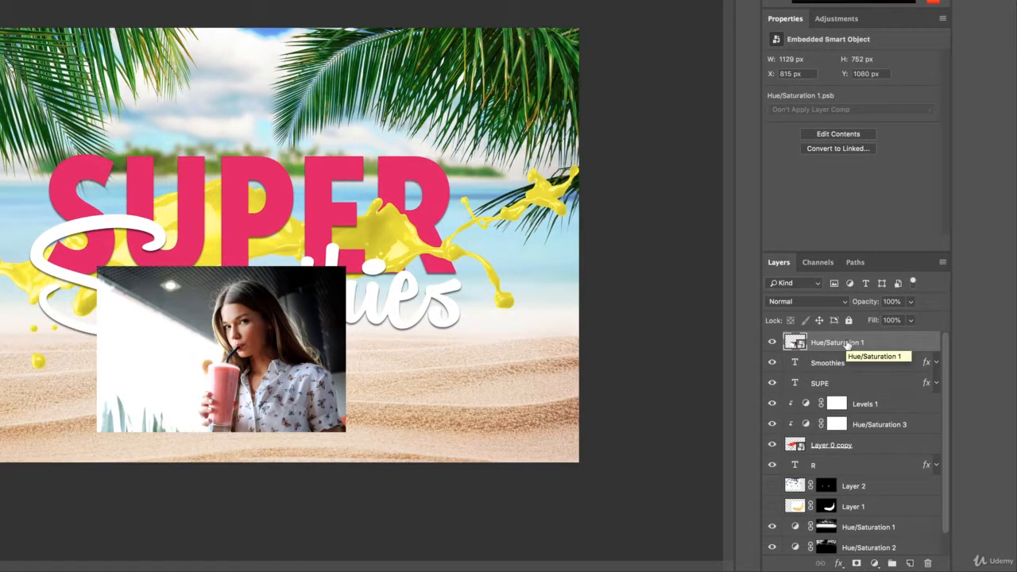
pyautogui.hotkey('ctrl', 'shift', '[')
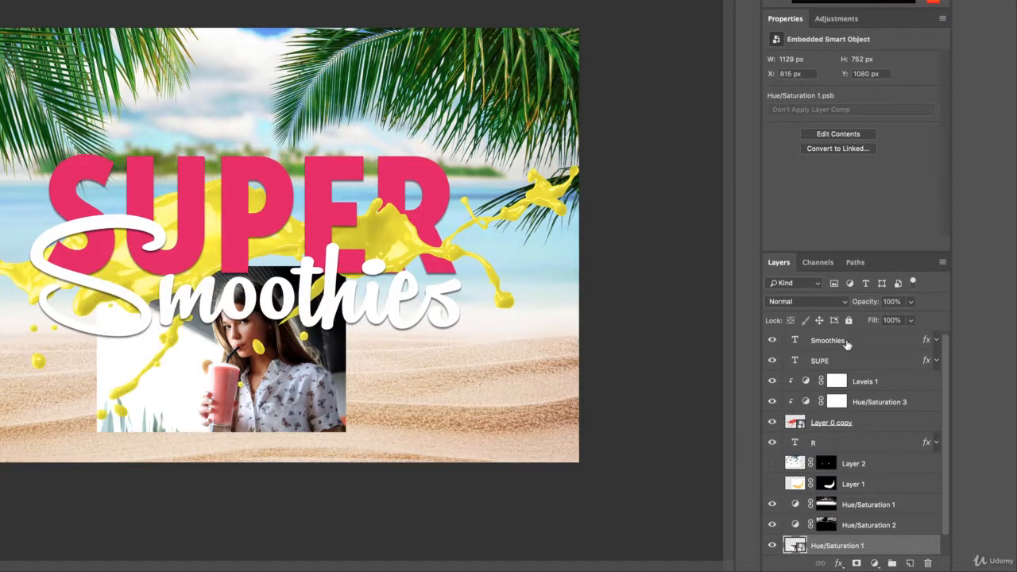
pyautogui.hotkey('ctrl', 'shift', ']')
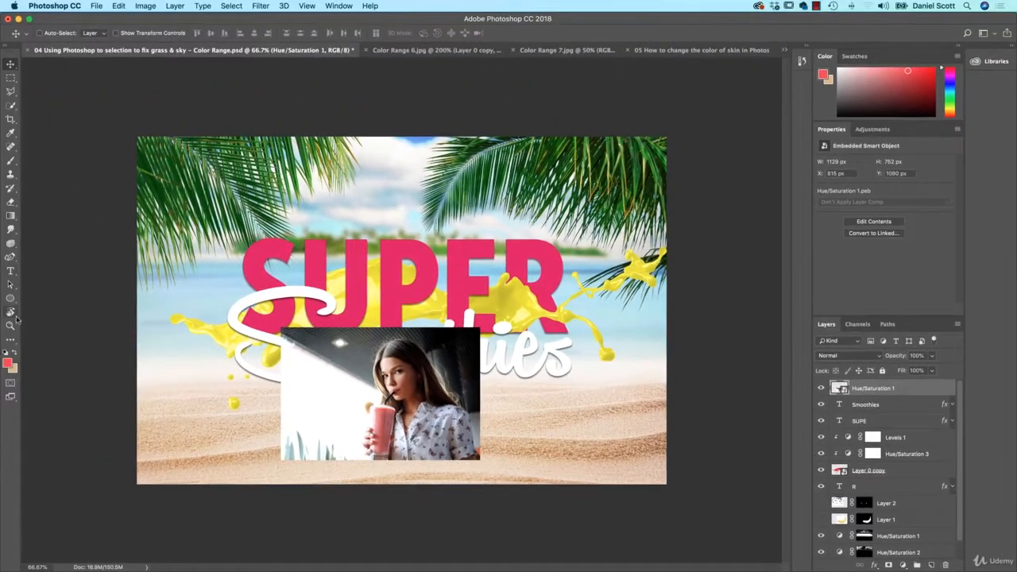
# Draw a white circle about 663 px in diameter over the woman and her drink in the photo
pyautogui.moveTo(11, 299); pyautogui.dragTo(74, 318)
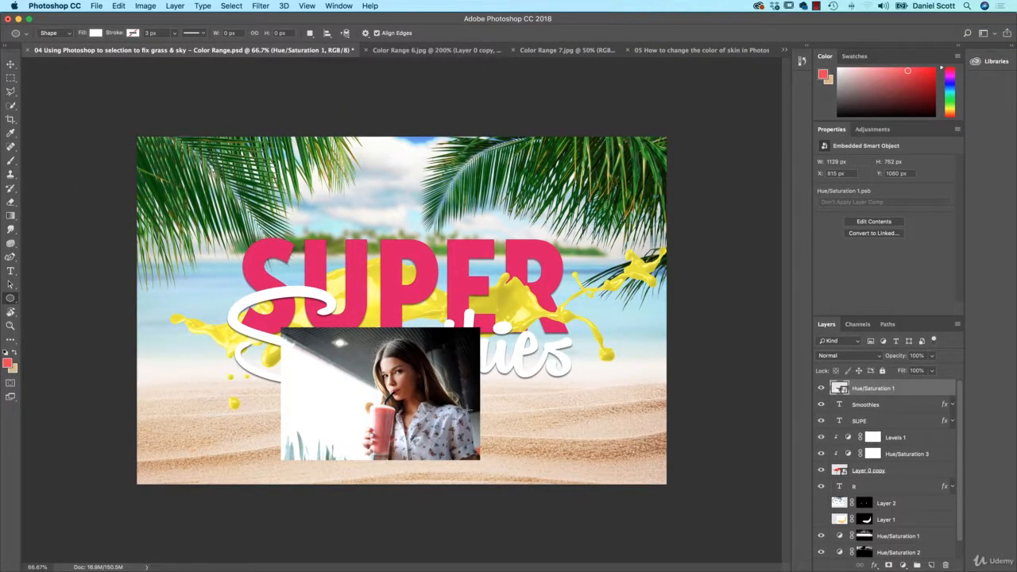
pyautogui.moveTo(353, 345); pyautogui.dragTo(468, 461)
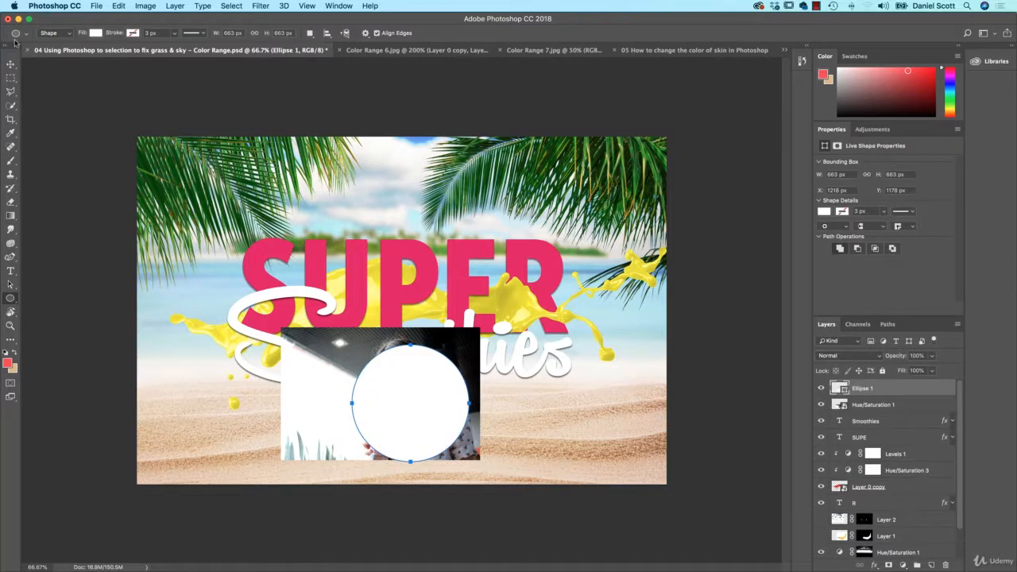
# Move the white circle up and to the left over the woman in the photo, to about X 1158, Y 1110 px
pyautogui.click(11, 64)
pyautogui.moveTo(445, 421); pyautogui.dragTo(435, 408)
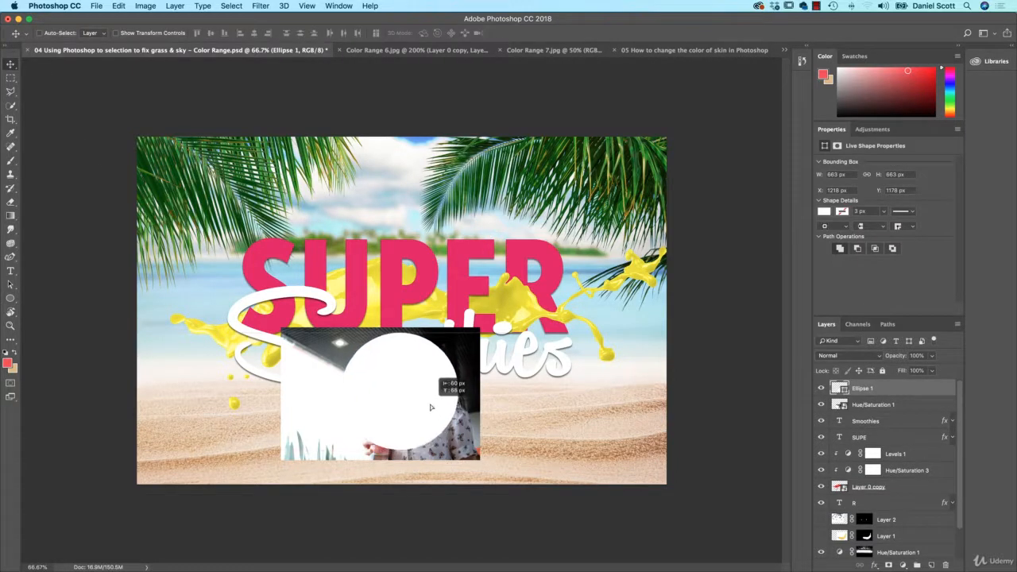
pyautogui.moveTo(10, 78); pyautogui.dragTo(9, 82)
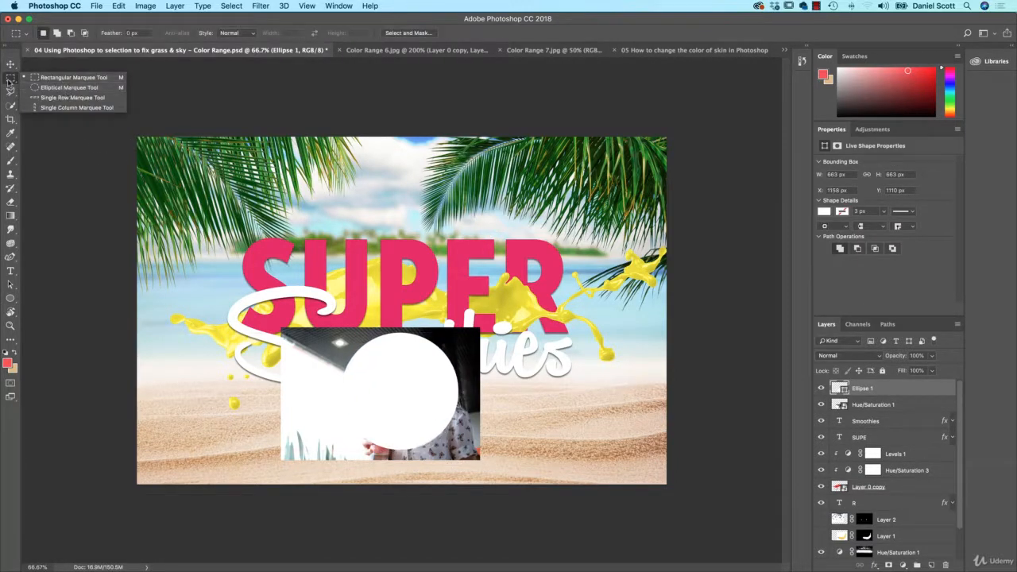
pyautogui.click(9, 82)
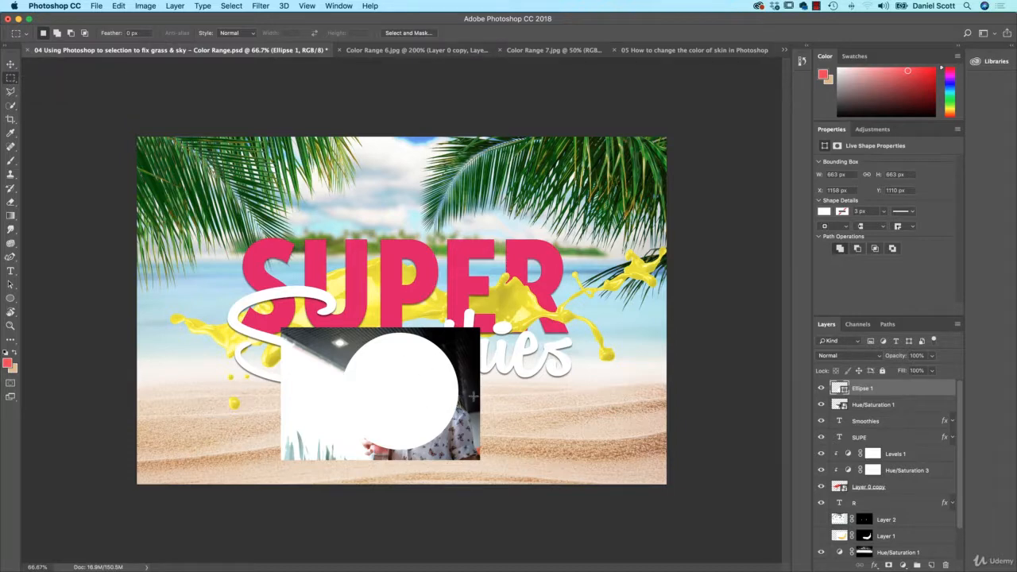
# Place the circle's layer directly beneath the smoothie-drinking photo's layer and select the photo layer
pyautogui.moveTo(876, 389); pyautogui.dragTo(872, 415)
pyautogui.click(867, 392)
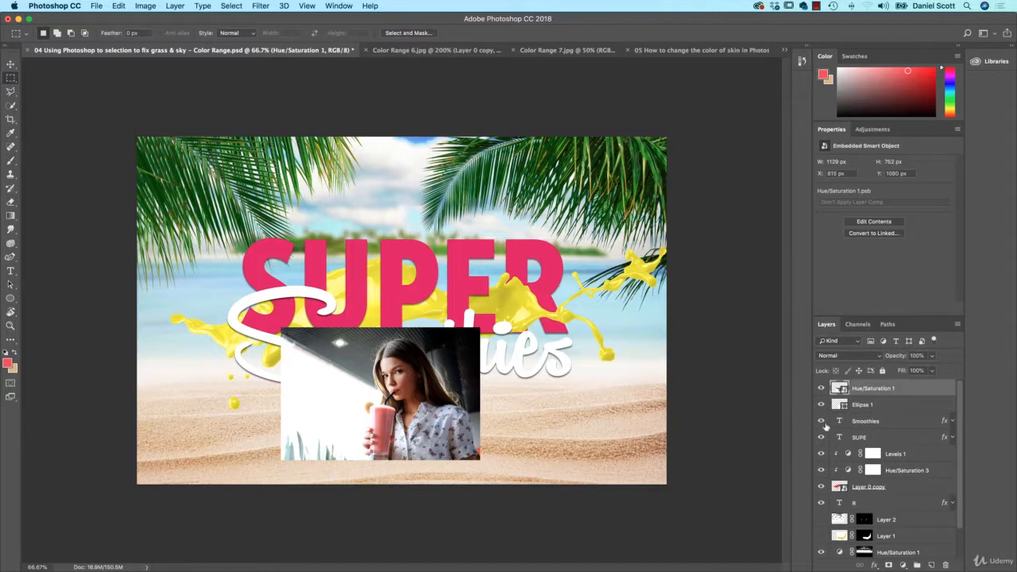
pyautogui.click(873, 406)
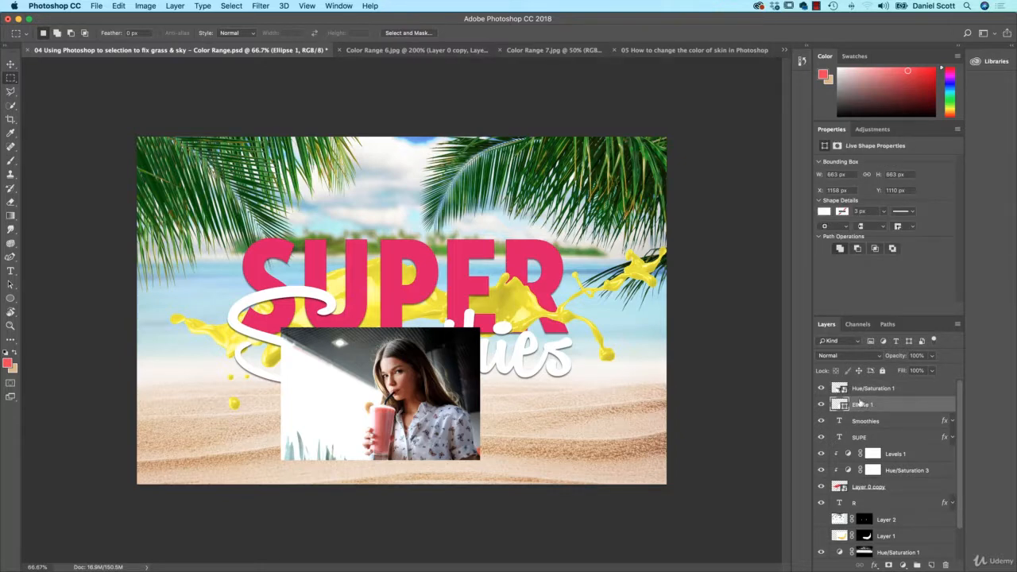
pyautogui.click(873, 389)
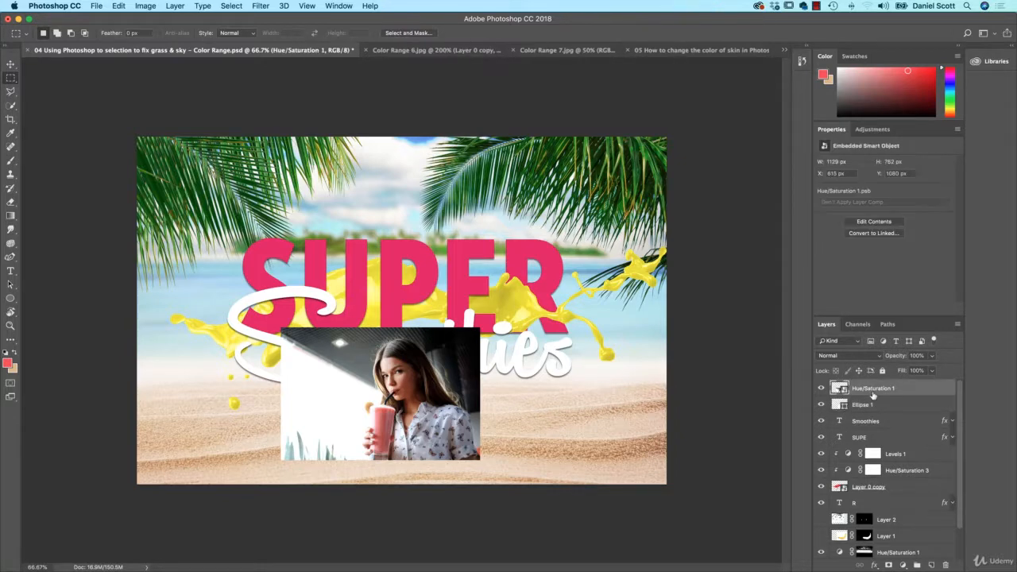
pyautogui.click(174, 6)
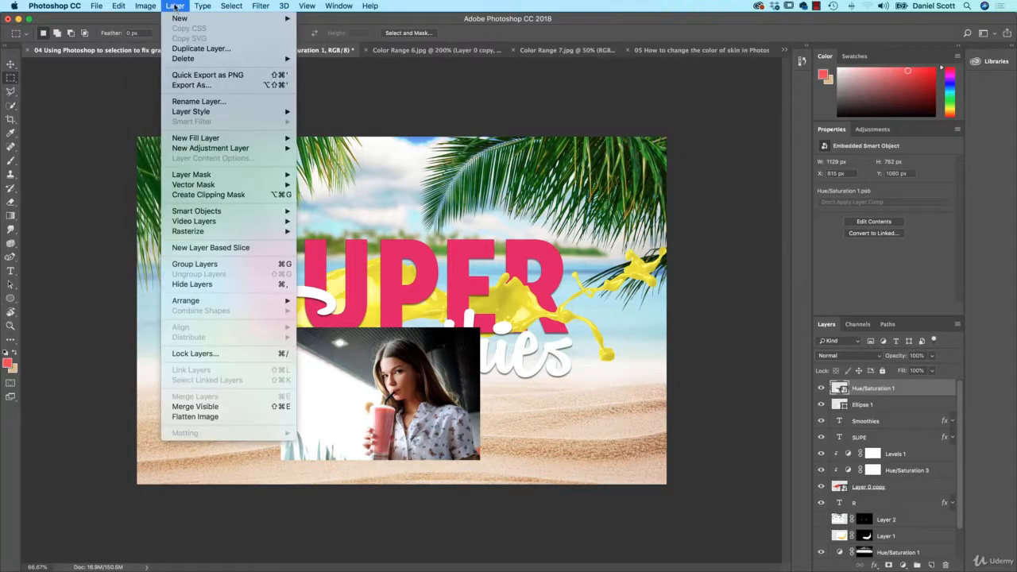
pyautogui.click(196, 195)
pyautogui.press('super+z')
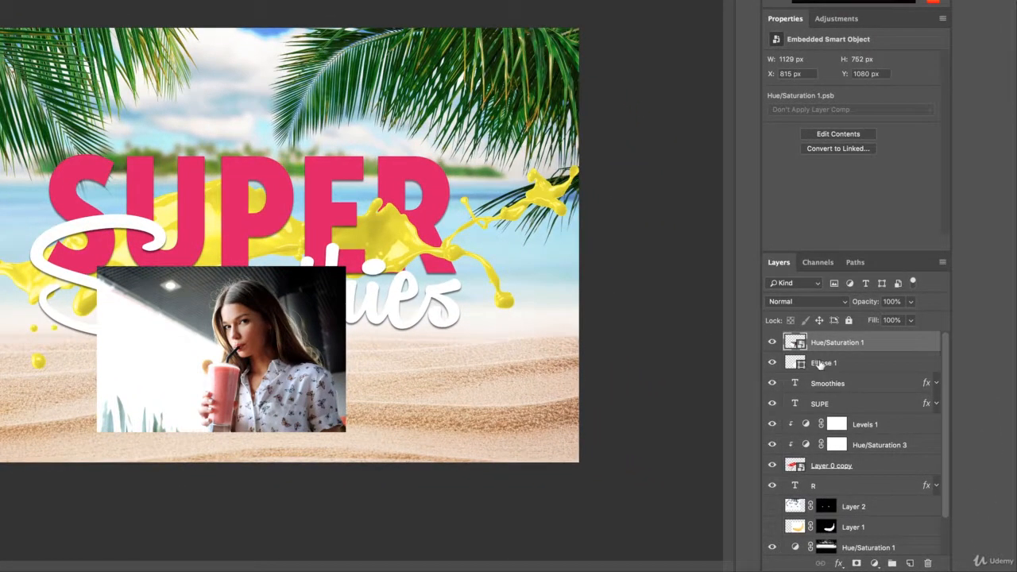
# Clip the smoothie-drinking photo to the circle layer directly beneath it with a clipping mask
pyautogui.moveTo(820, 364); pyautogui.dragTo(817, 353)
pyautogui.keyDown('alt'); pyautogui.click(816, 353); pyautogui.keyUp('alt')
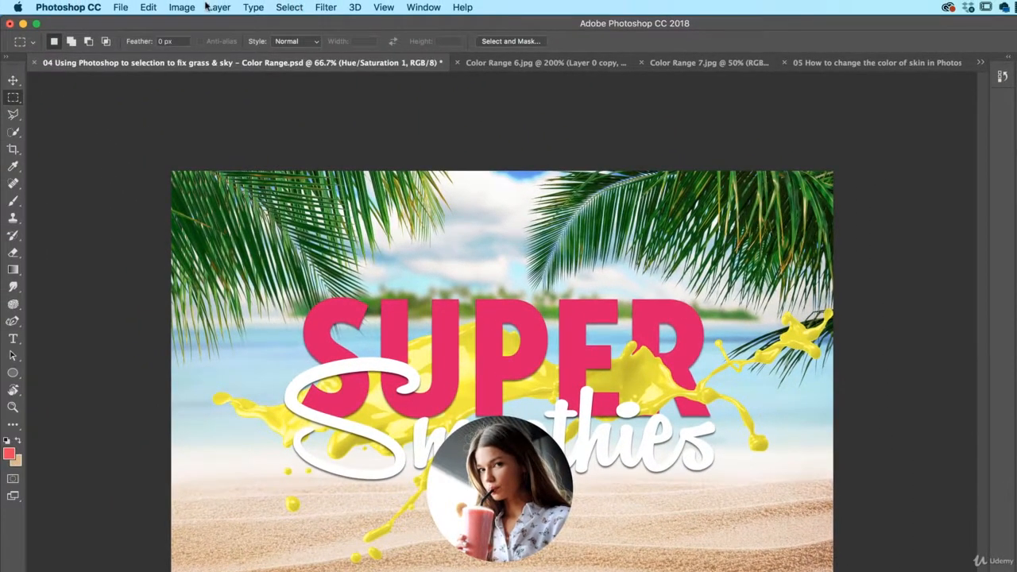
pyautogui.click(213, 7)
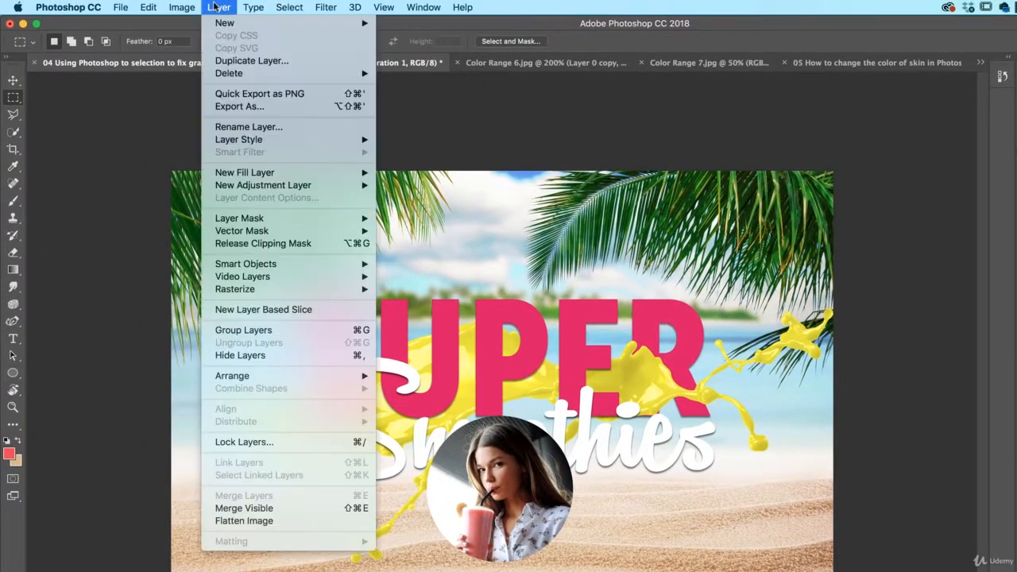
pyautogui.click(223, 5)
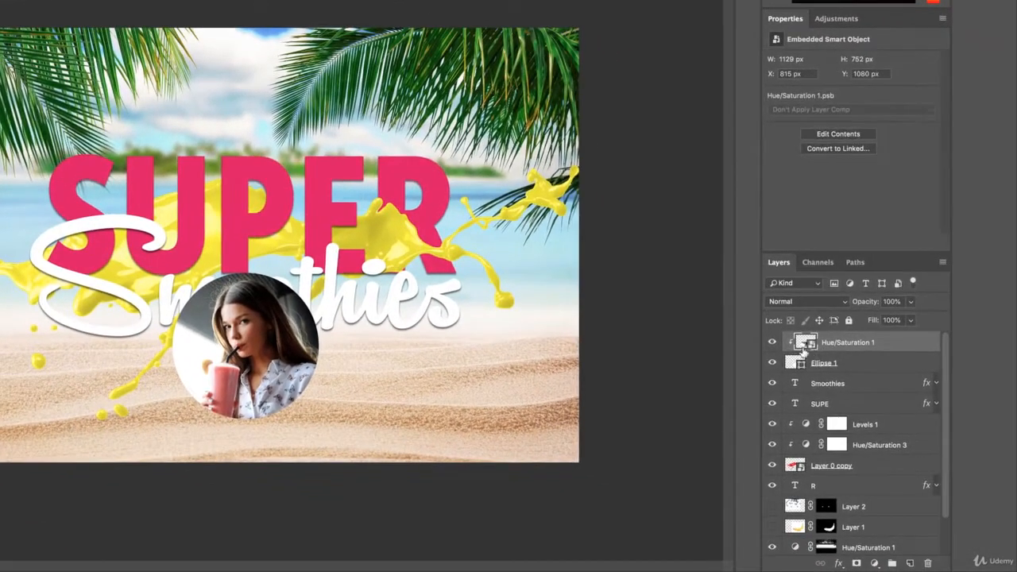
# Move the circle to about X 1118, Y 1125 px and shift the clipped photo to the left inside it
pyautogui.click(833, 361)
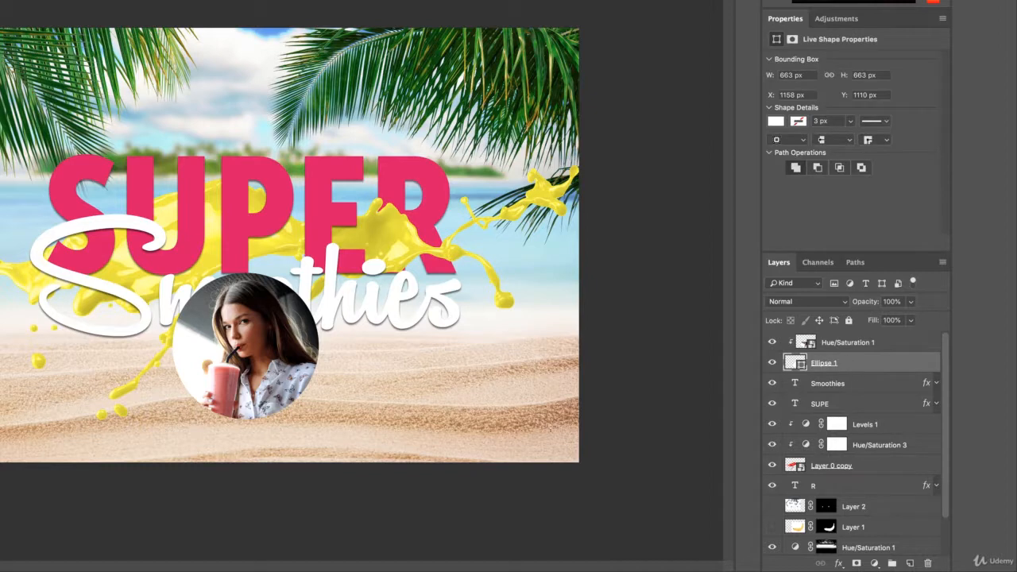
pyautogui.moveTo(266, 352)
pyautogui.mouseDown()
pyautogui.moveTo(278, 340)
pyautogui.moveTo(257, 355)
pyautogui.mouseUp()
pyautogui.click(858, 347)
pyautogui.moveTo(349, 333); pyautogui.dragTo(329, 334)
# Scale the circle and its clipped photo together to about 579 px in diameter and place them on the sand below the Smoothies text
pyautogui.click(892, 365)
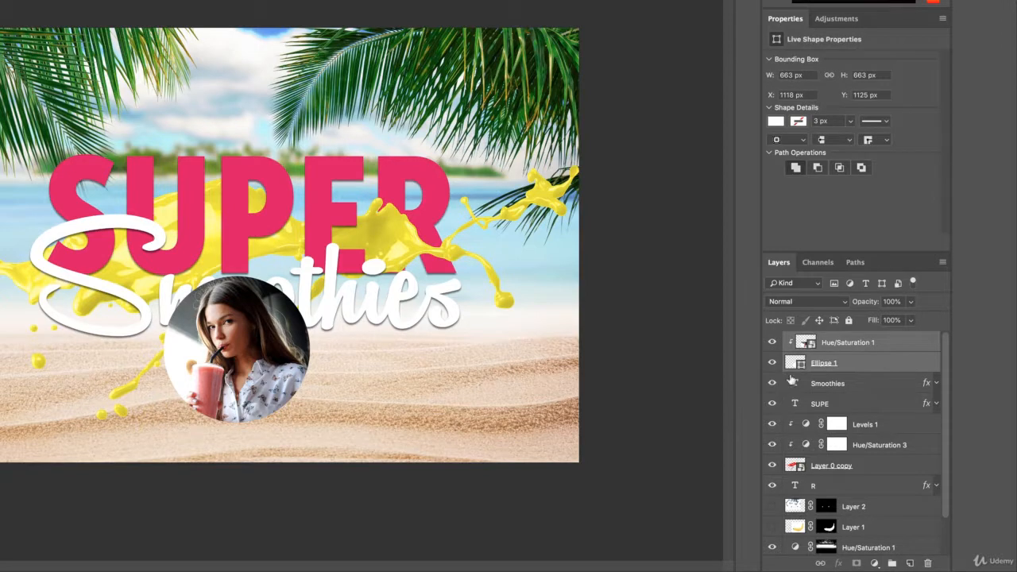
pyautogui.click(892, 347)
pyautogui.keyDown('shift'); pyautogui.click(876, 366); pyautogui.keyUp('shift')
pyautogui.hotkey('ctrl', 't')
pyautogui.moveTo(330, 267); pyautogui.dragTo(298, 288)
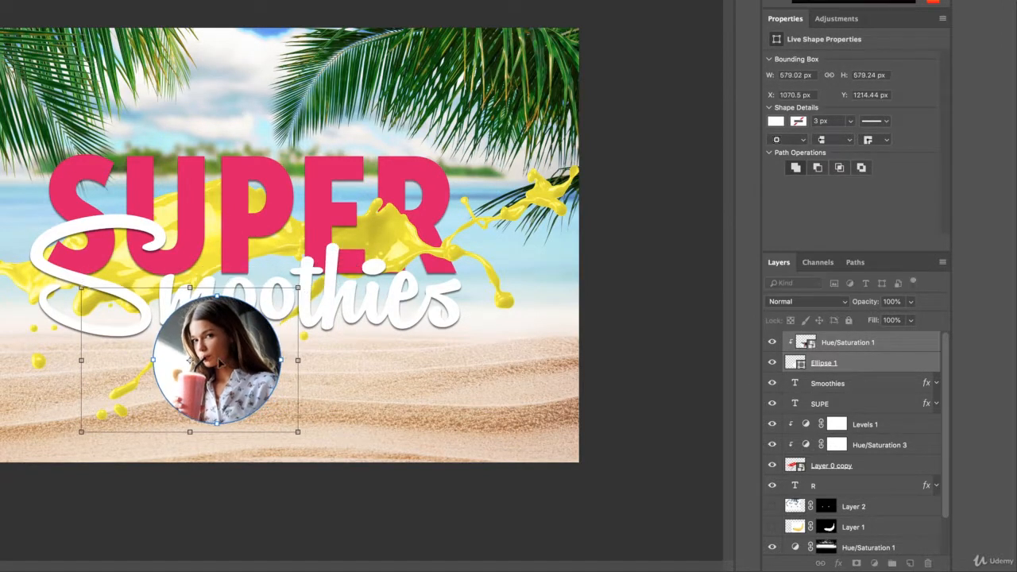
pyautogui.moveTo(186, 358); pyautogui.dragTo(235, 367)
pyautogui.press('Return')
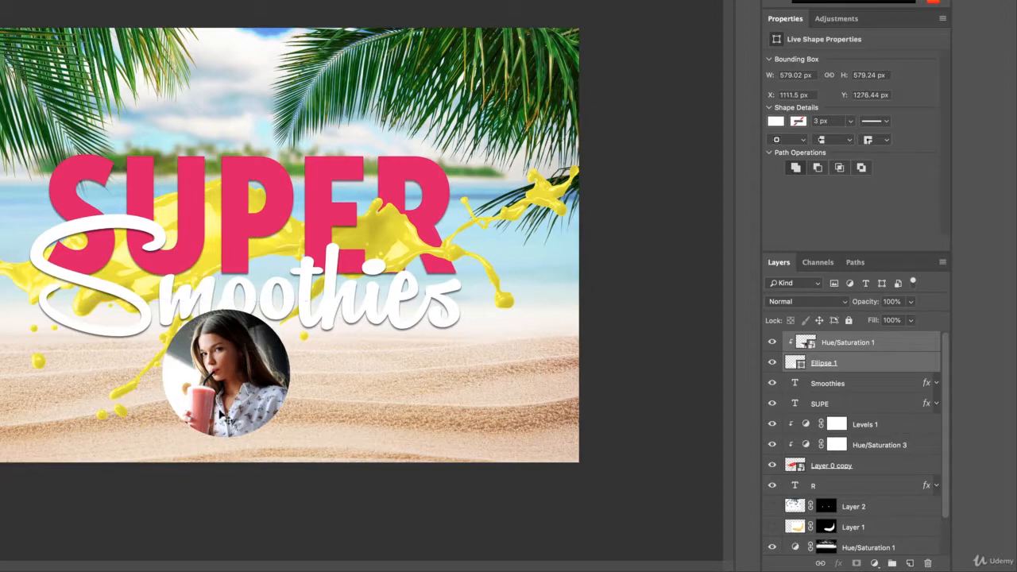
# Show the hidden banana layer, Layer 1, and bring it to the top of the layer stack
pyautogui.scroll(-2, 823, 469)
pyautogui.click(771, 484)
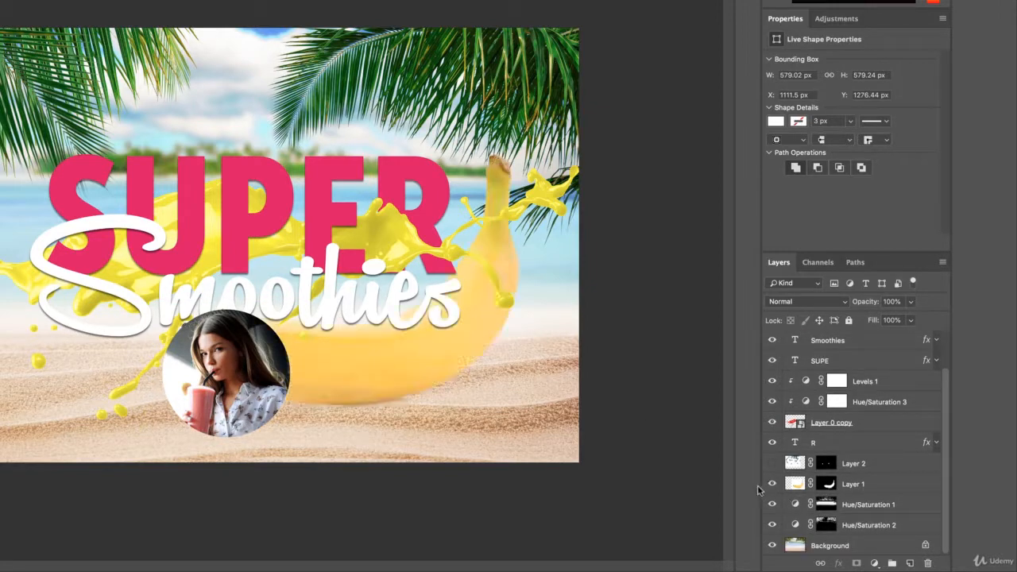
pyautogui.click(854, 484)
pyautogui.hotkey('ctrl', 'shift', ']')
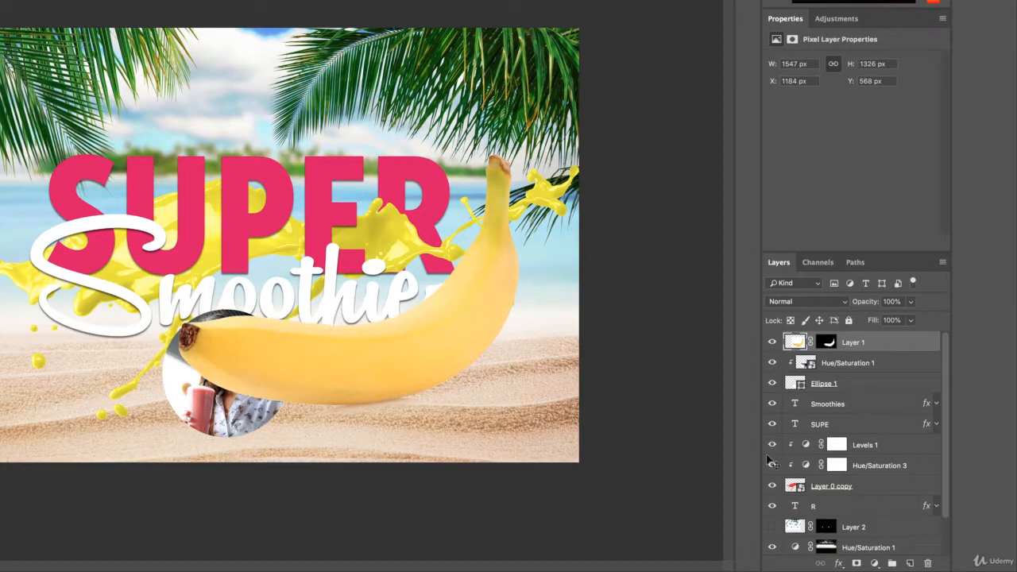
pyautogui.hotkey('ctrl', 't')
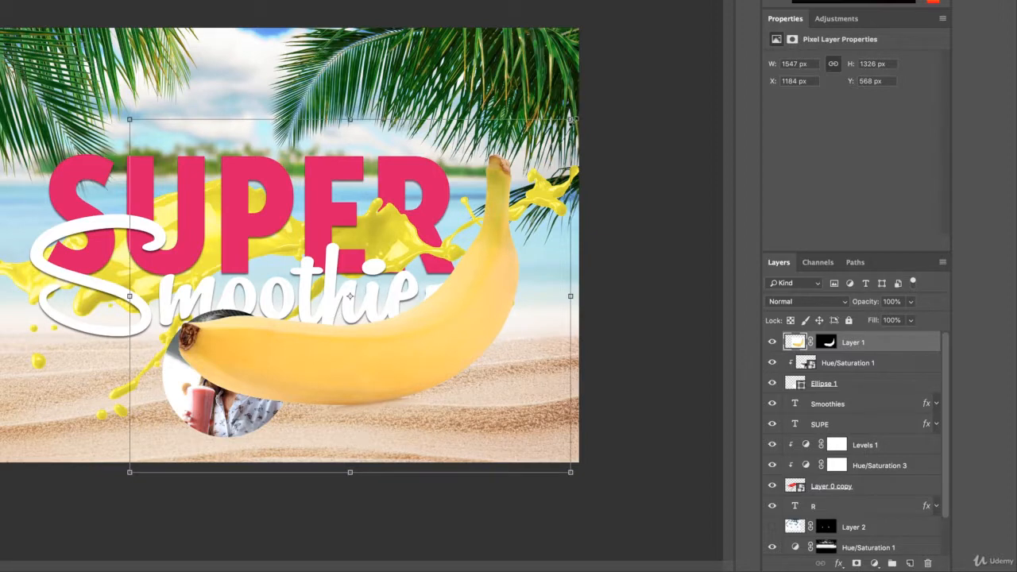
pyautogui.press('Return')
# Convert the banana layer to a smart object, scaled to about 1096 × 939 px and positioned beside the photo circle under the title
pyautogui.rightClick(885, 348)
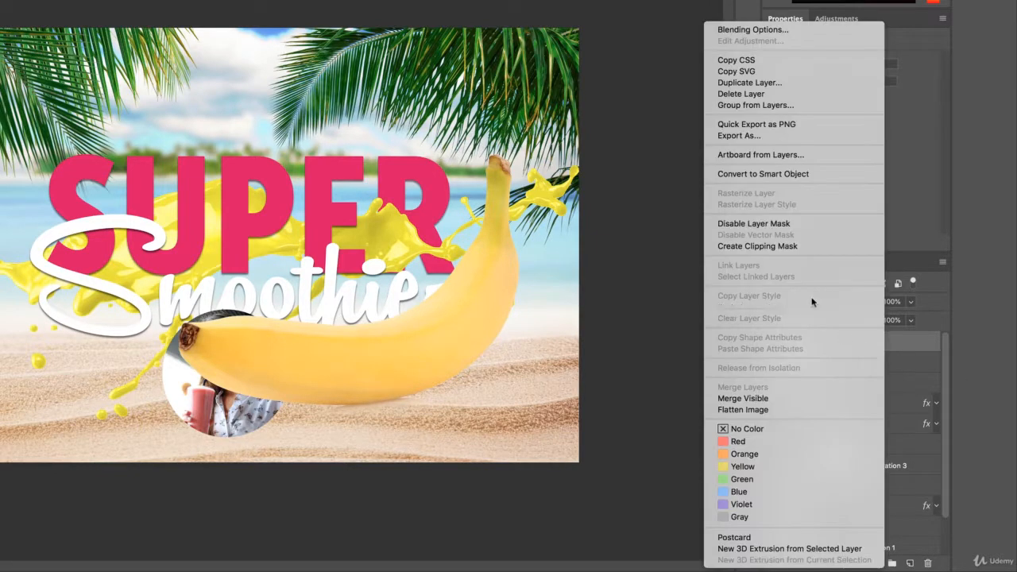
pyautogui.click(763, 173)
pyautogui.hotkey('ctrl', 't')
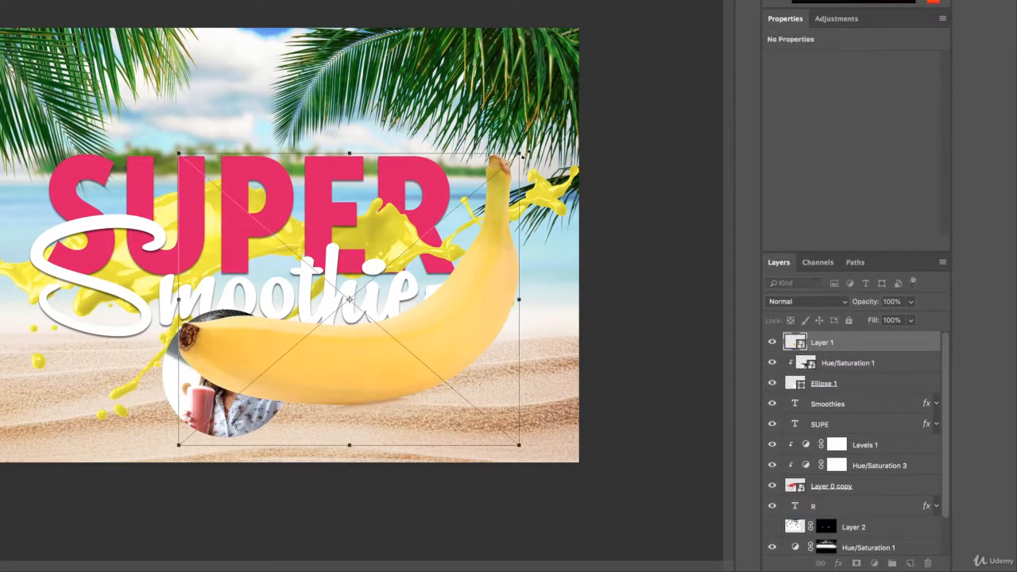
pyautogui.moveTo(519, 153); pyautogui.dragTo(434, 229)
pyautogui.moveTo(435, 350); pyautogui.dragTo(491, 337)
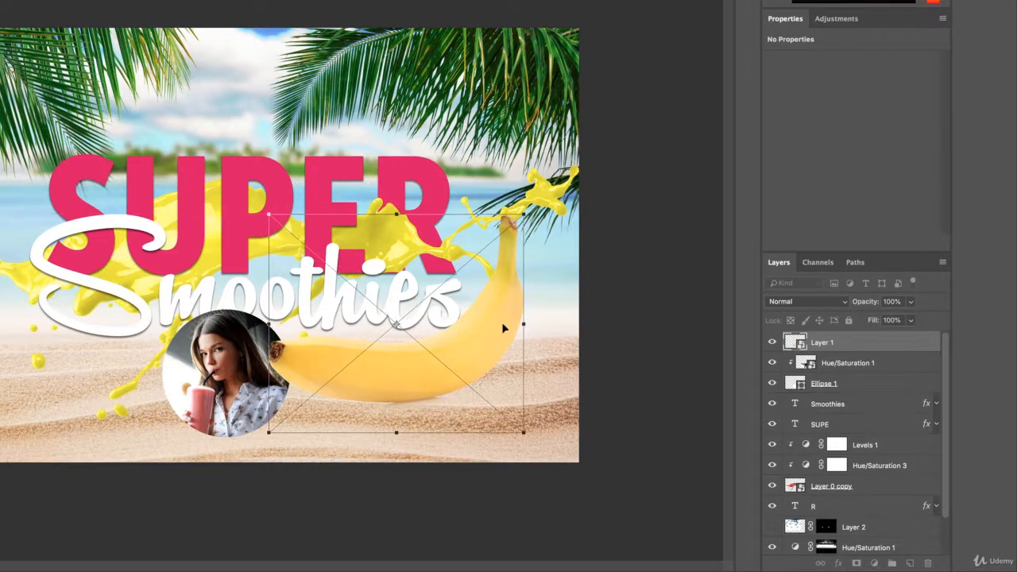
pyautogui.moveTo(523, 216); pyautogui.dragTo(510, 227)
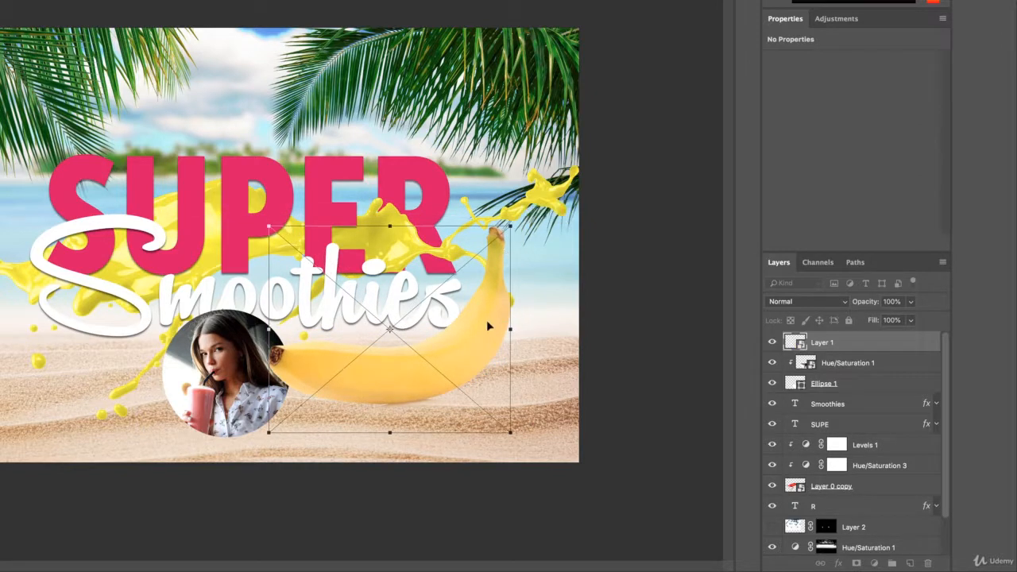
pyautogui.moveTo(489, 326); pyautogui.dragTo(491, 316)
pyautogui.press('Return')
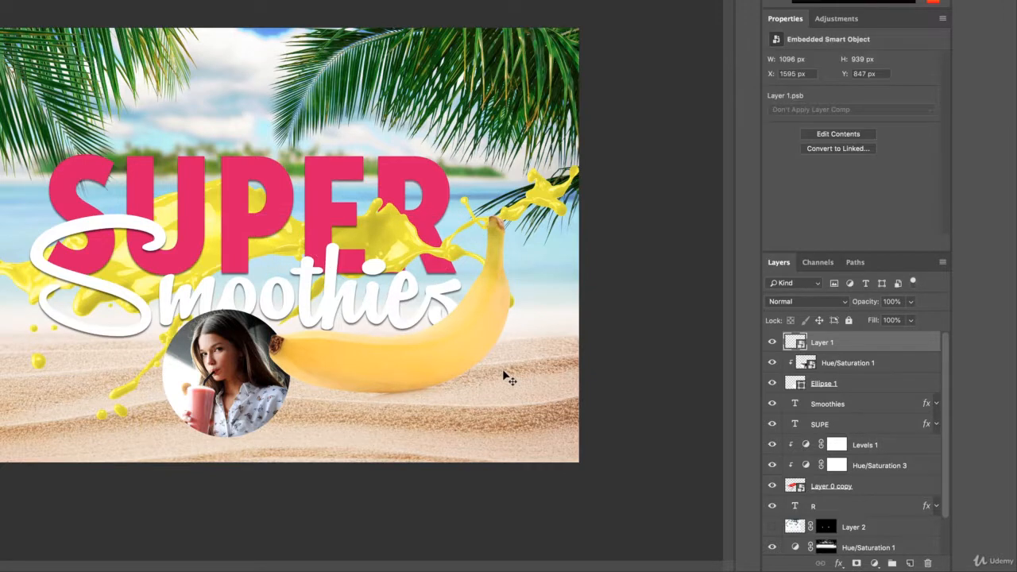
# Show the blueberry layer, Layer 2, bring it to the top, and position the berries over the U and E of SUPER
pyautogui.scroll(-2, 855, 395)
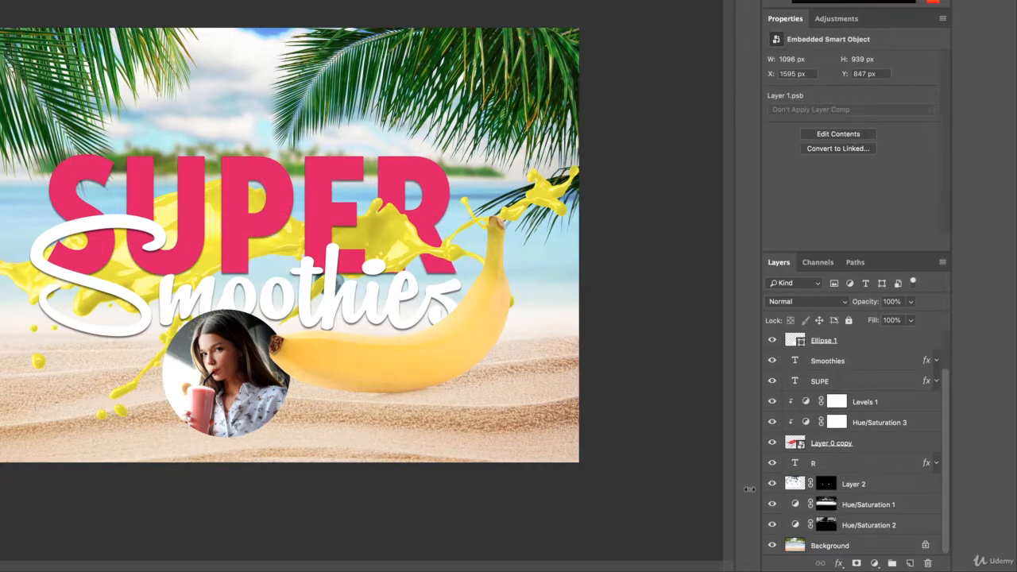
pyautogui.click(863, 486)
pyautogui.hotkey('ctrl', 'shift', ']')
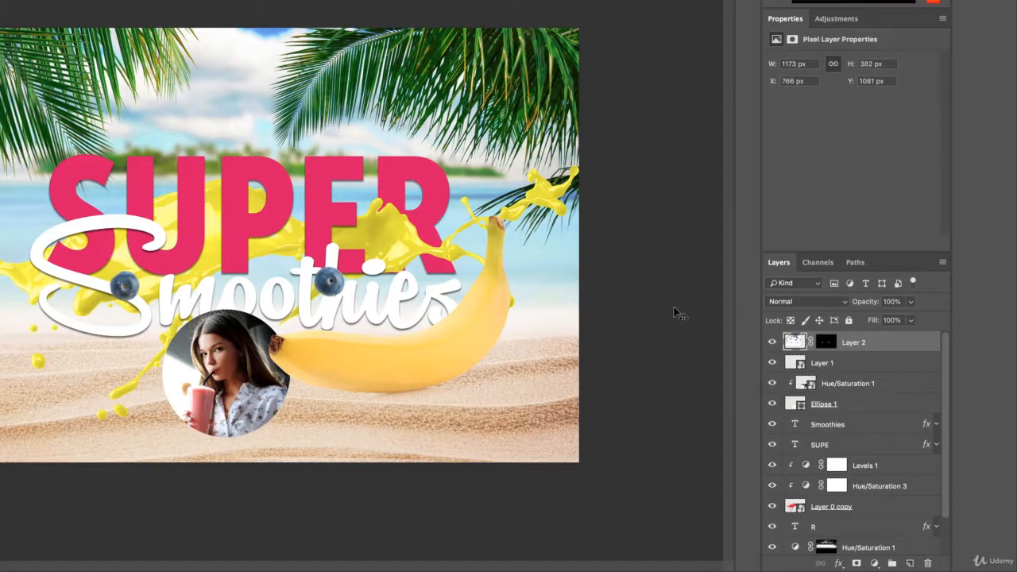
pyautogui.moveTo(350, 294); pyautogui.dragTo(384, 176)
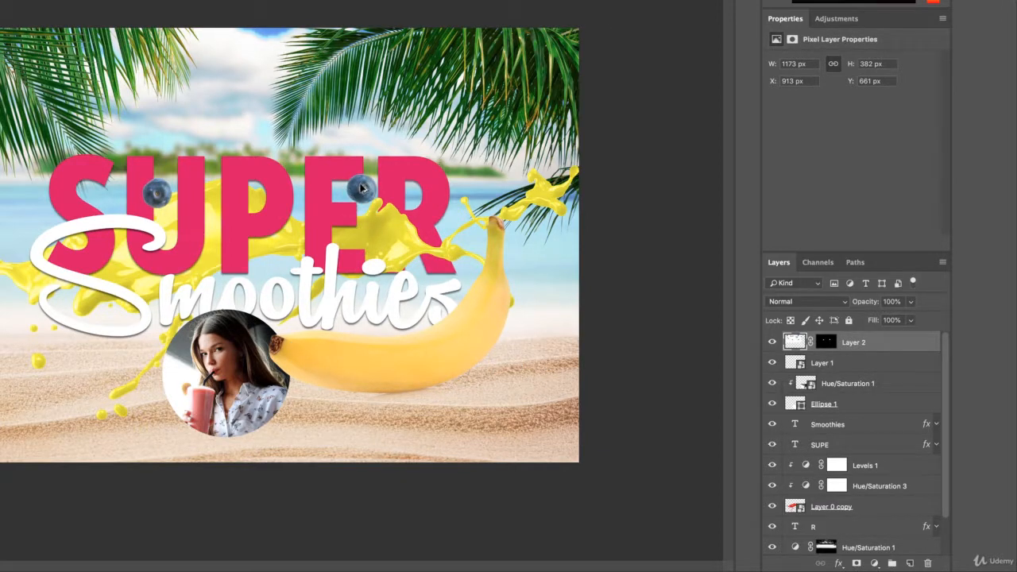
# Duplicate the blueberries, scale and rotate the copy to about 718 × 756 px near the title's left half, and stack it beneath the Smoothies text
pyautogui.moveTo(363, 187); pyautogui.dragTo(393, 272)
pyautogui.hotkey('ctrl', 't')
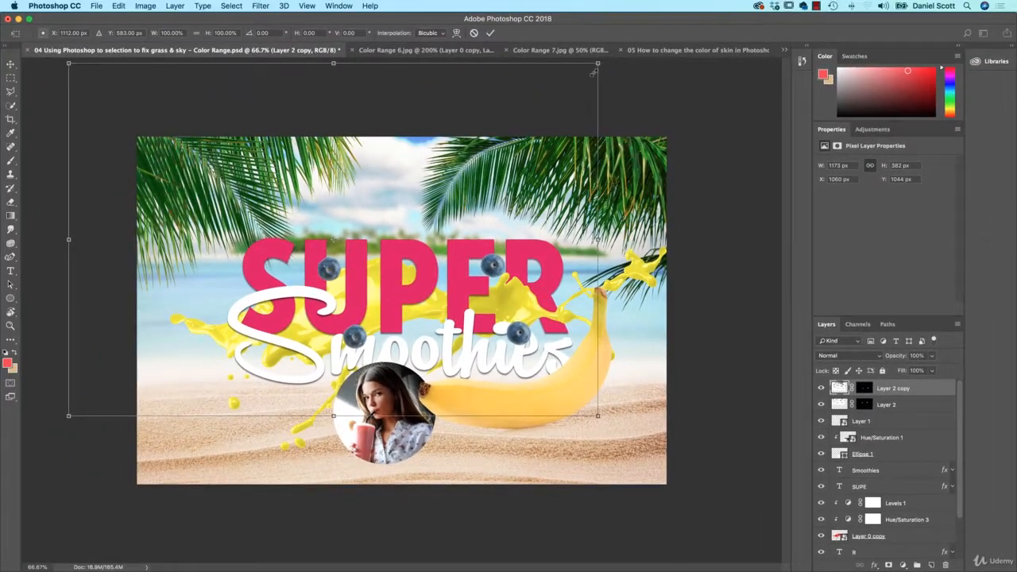
pyautogui.moveTo(595, 73); pyautogui.dragTo(479, 146)
pyautogui.moveTo(518, 400); pyautogui.dragTo(532, 220)
pyautogui.press('Return')
pyautogui.moveTo(439, 248); pyautogui.dragTo(381, 305)
pyautogui.moveTo(906, 392); pyautogui.dragTo(902, 478)
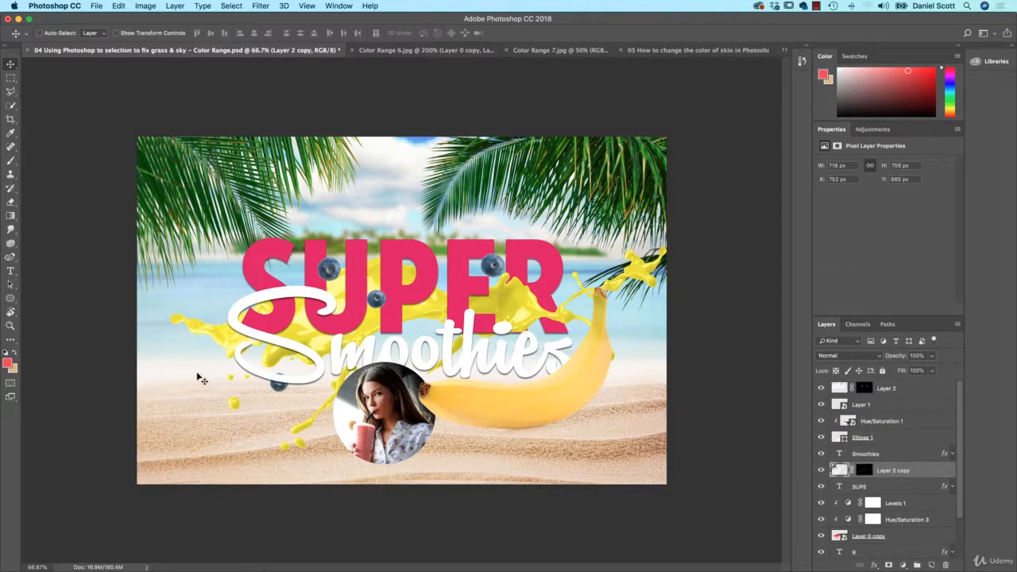
# Duplicate the SUPE text layer, bring the copy to the top of the stack, and replace its text with BANANA
pyautogui.keyDown('super'); pyautogui.click(266, 244); pyautogui.keyUp('super')
pyautogui.moveTo(266, 244); pyautogui.dragTo(370, 338)
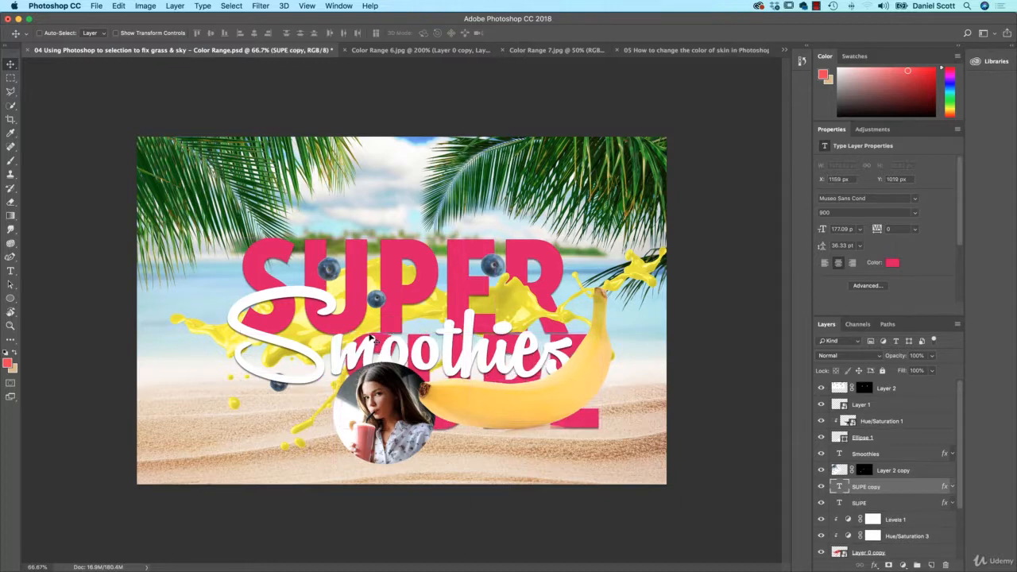
pyautogui.press('super+shift+bracketright')
pyautogui.press('t')
pyautogui.click(344, 398)
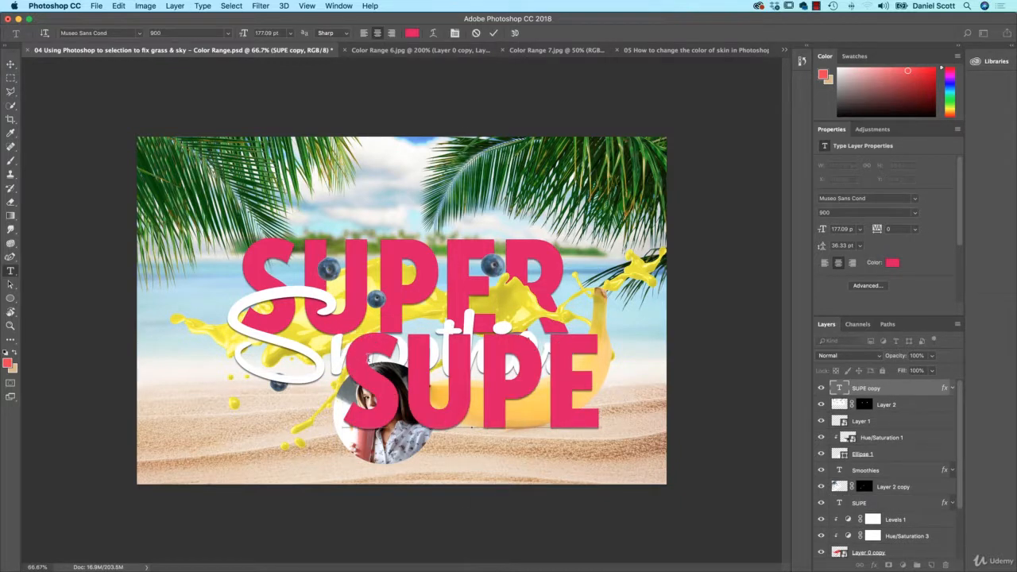
pyautogui.press('super+a')
pyautogui.write('BANA')
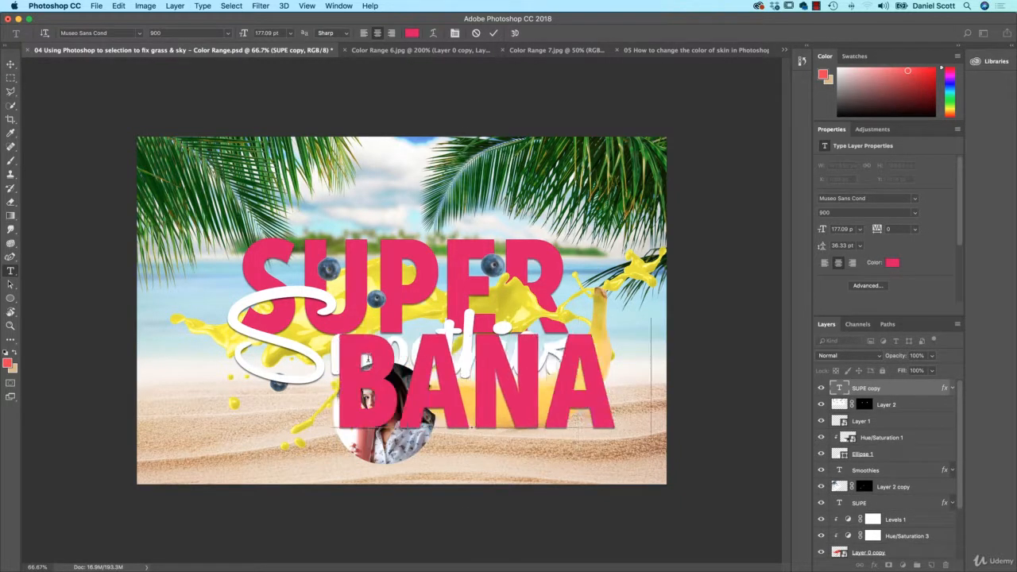
pyautogui.write('NA')
# Change the BANANA text's color to white (ffffff)
pyautogui.press('super+a')
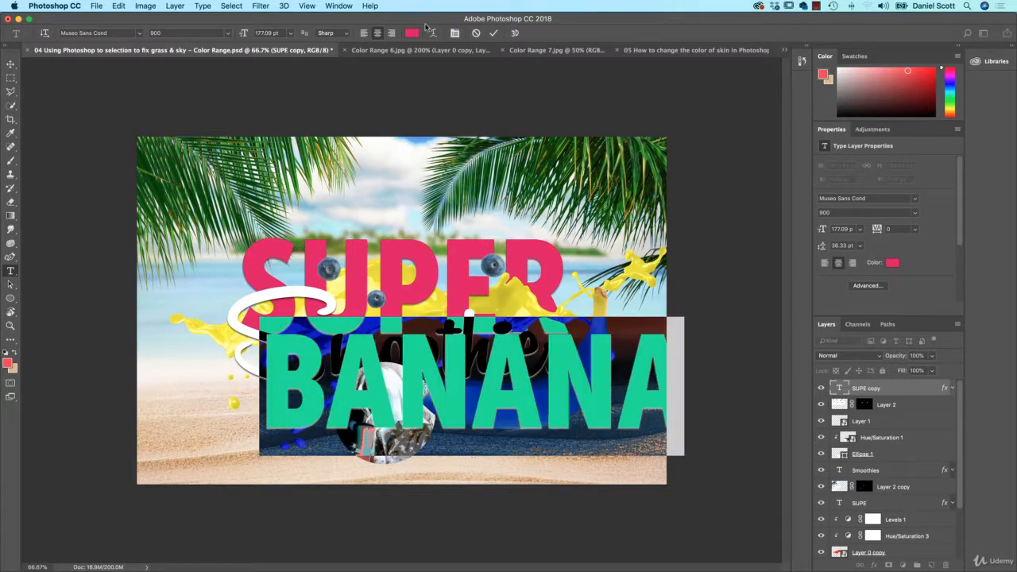
pyautogui.click(412, 33)
pyautogui.click(585, 259)
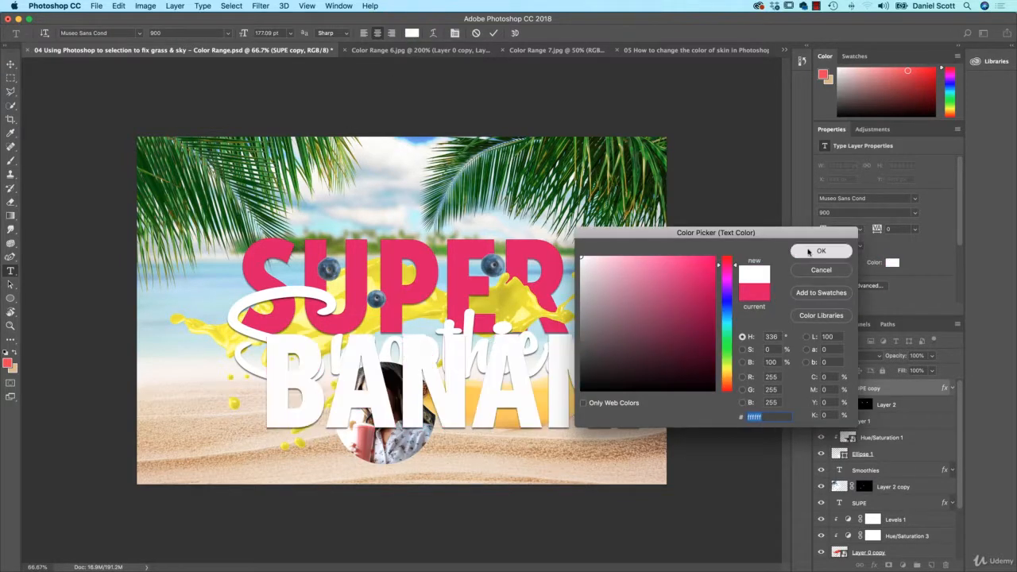
pyautogui.click(822, 250)
# Scale the BANANA text down to about 31 pt and place it on the lower right part of the banana
pyautogui.click(10, 64)
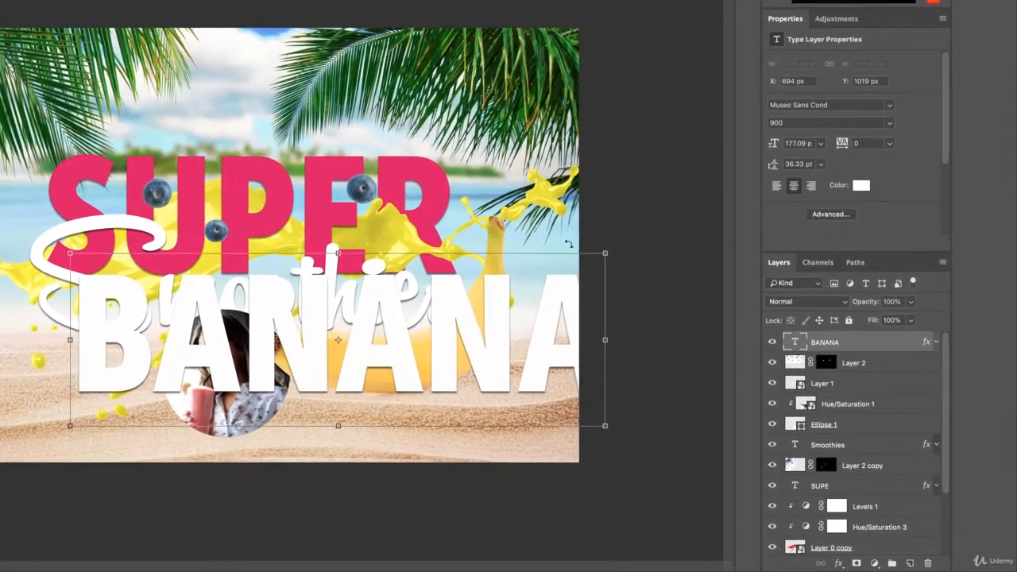
pyautogui.moveTo(605, 253); pyautogui.dragTo(467, 345)
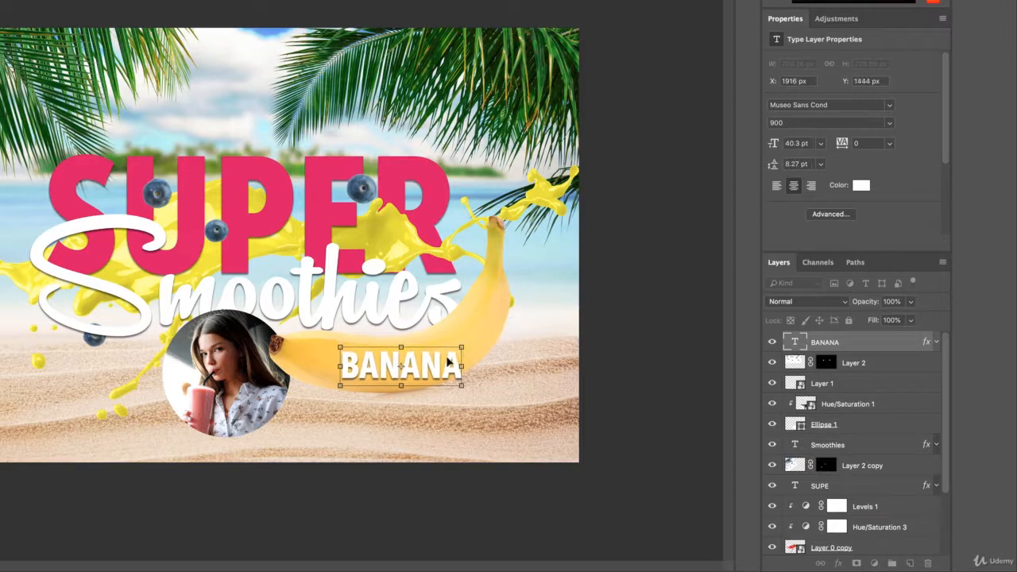
pyautogui.press('Return')
pyautogui.moveTo(415, 368); pyautogui.dragTo(437, 363)
pyautogui.hotkey('ctrl', 't')
pyautogui.press('Escape')
pyautogui.hotkey('ctrl', 't')
pyautogui.press('Return')
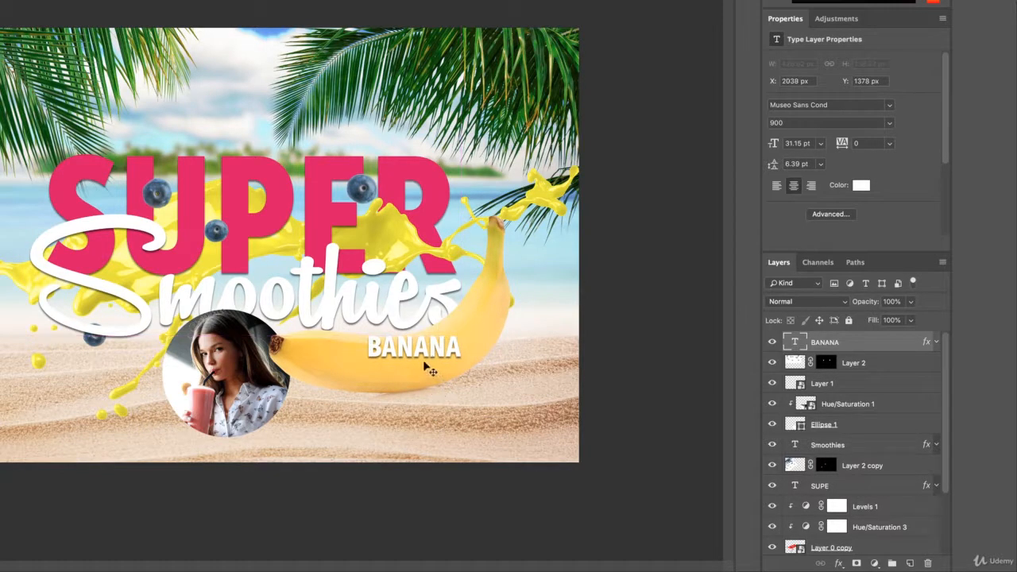
# Nudge the BANANA text to X 2028 px, Y 1388 px on the banana
pyautogui.hotkey('shift', 'Down')
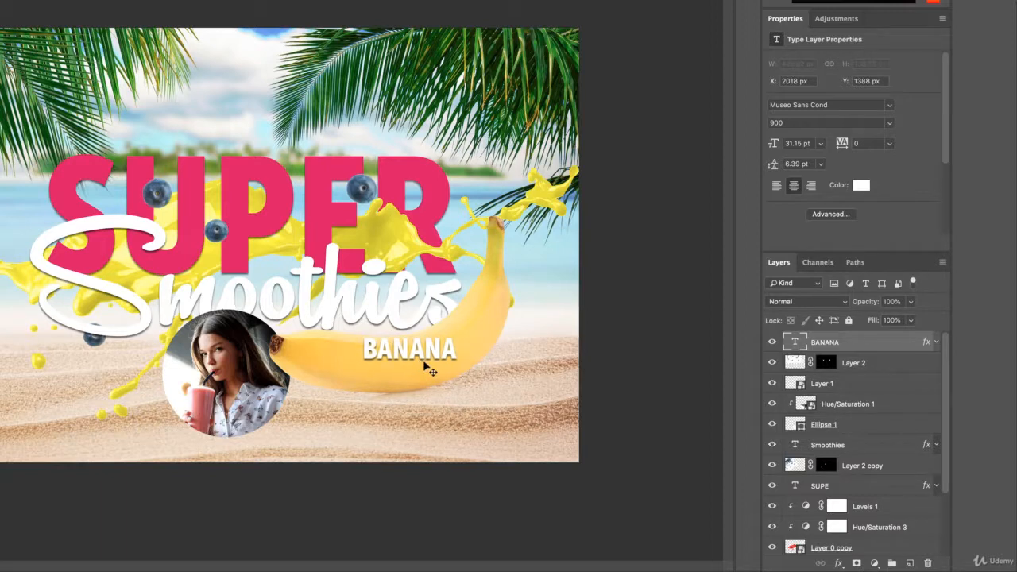
pyautogui.hotkey('shift', 'Left')
pyautogui.hotkey('shift', 'Left')
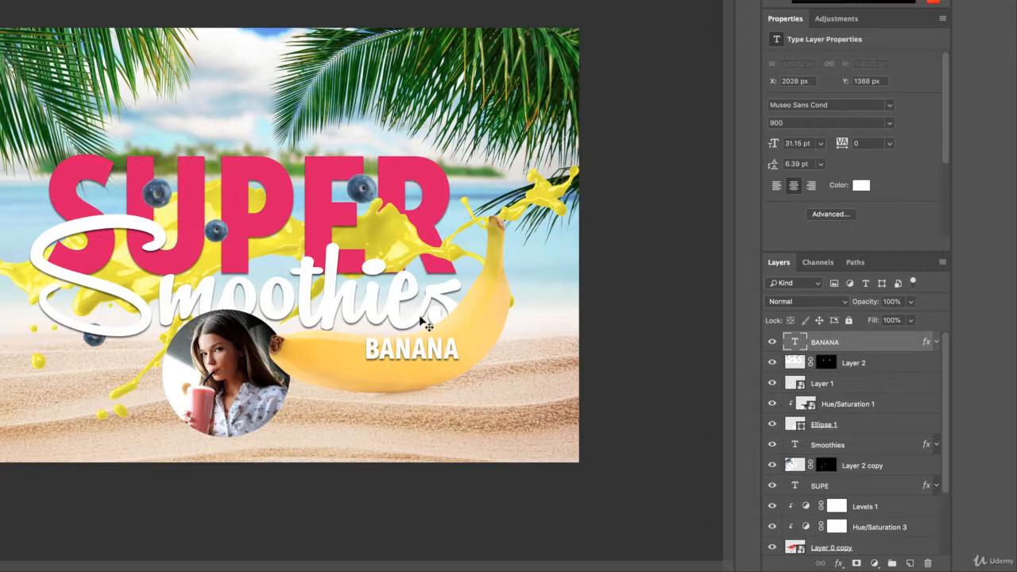
# Select all layers from Hue/Saturation 2 up to BANANA and move them together upward and slightly left, with the photo circle at about X 1020, Y 1108 px
pyautogui.scroll(-3, 829, 429)
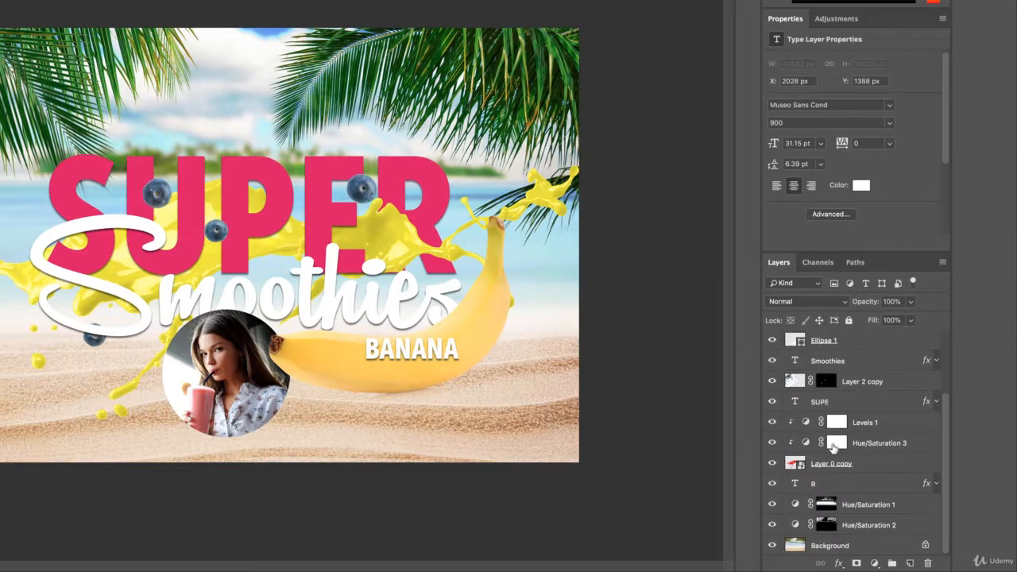
pyautogui.click(903, 526)
pyautogui.scroll(3, 852, 485)
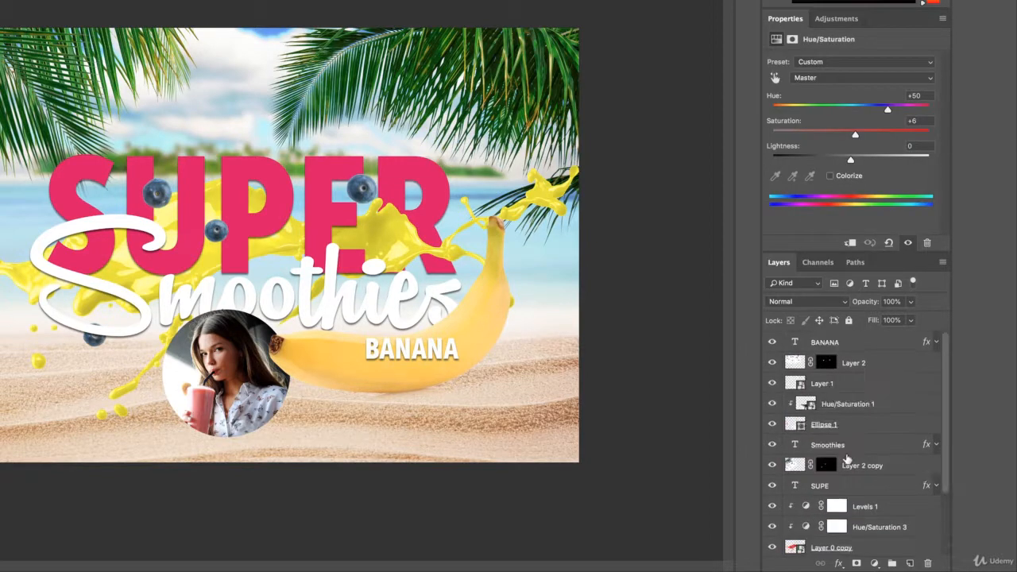
pyautogui.keyDown('shift'); pyautogui.click(879, 348); pyautogui.keyUp('shift')
pyautogui.moveTo(389, 316); pyautogui.dragTo(385, 283)
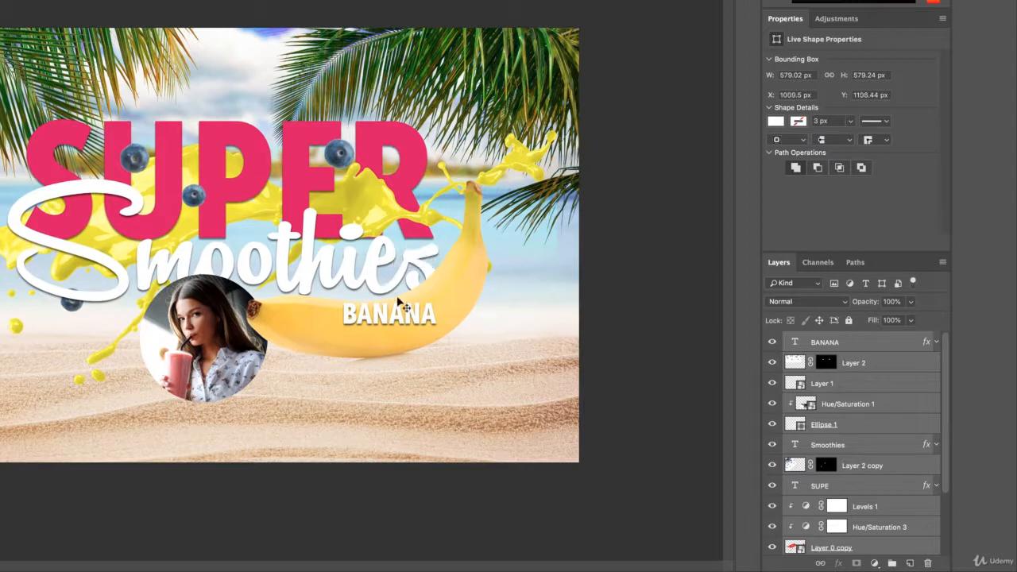
pyautogui.hotkey('shift', 'Right')
pyautogui.hotkey('shift', 'Down')
pyautogui.hotkey('shift', 'Right')
pyautogui.hotkey('shift', 'Down')
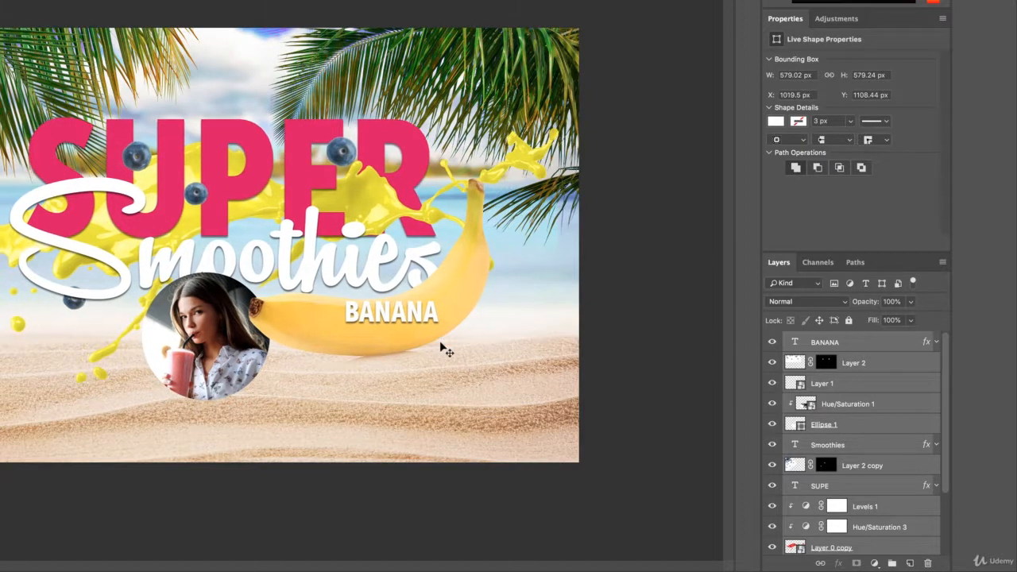